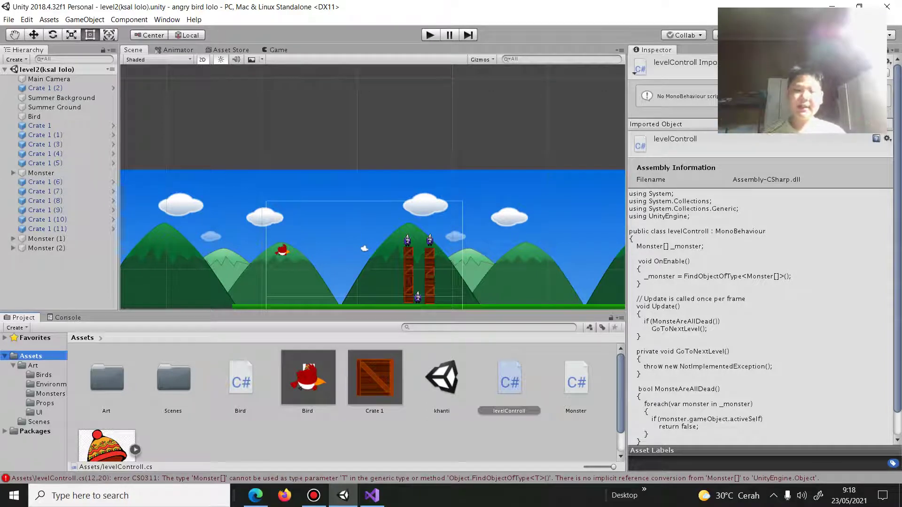
Add 'return true;' after the foreach loop in MonsteAreAllDead to clear error CS0161.
mouse_move(371, 244)
middle_down()
mouse_move(372, 227)
mouse_move(339, 207)
middle_up()
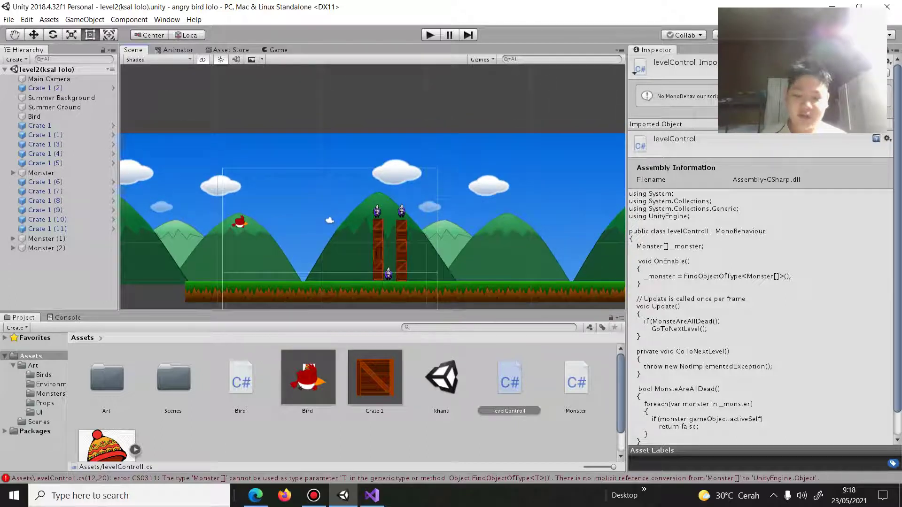
scroll(761, 281, down, 1)
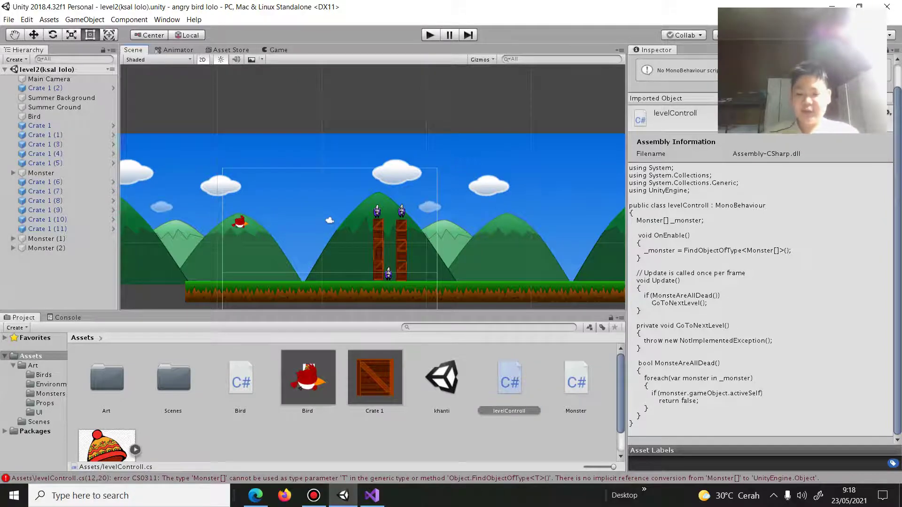
key(alt+Tab)
click(96, 297)
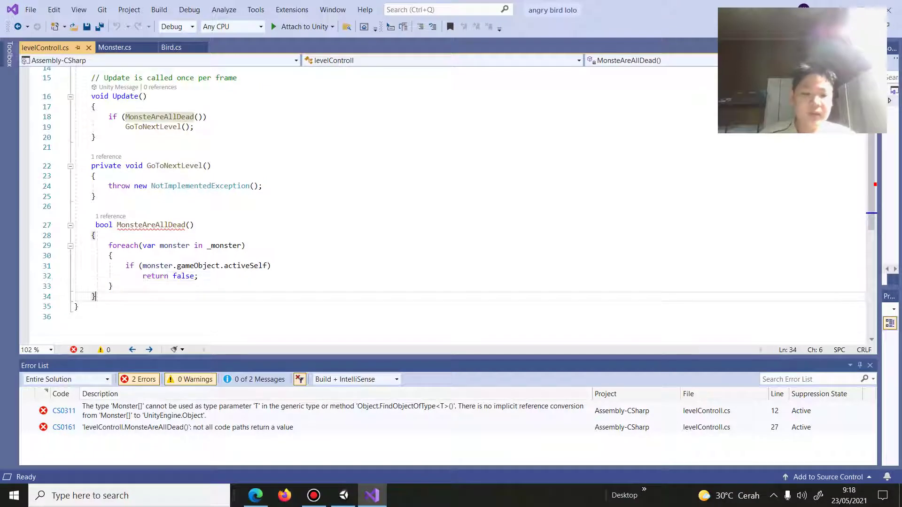
click(113, 286)
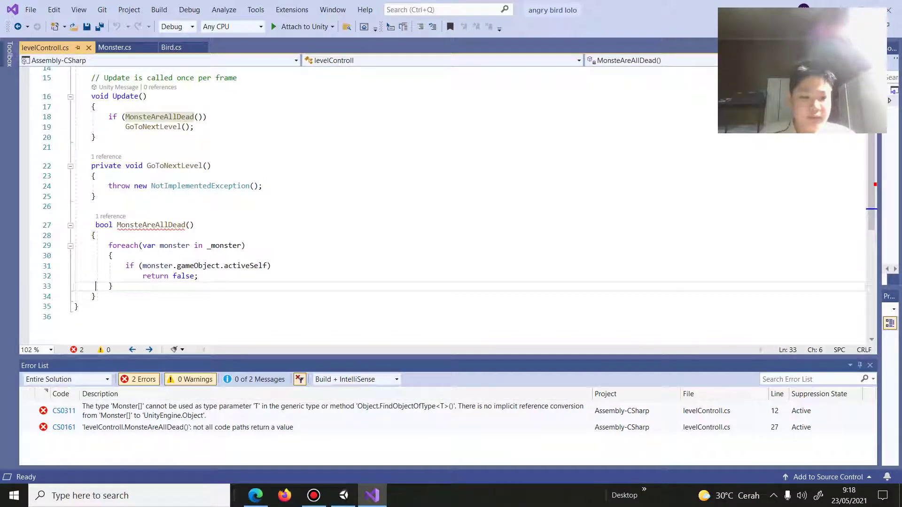
key(End)
key(Return)
text(return t)
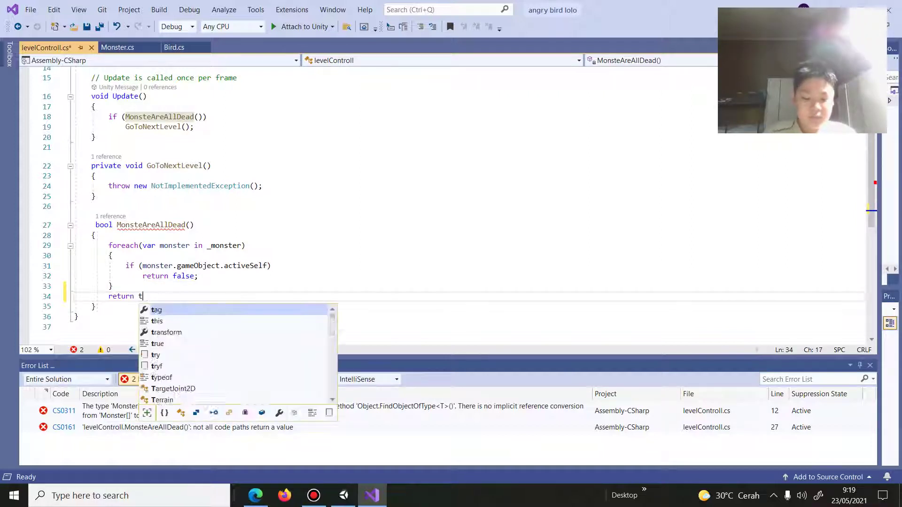
text(ru)
key(Tab)
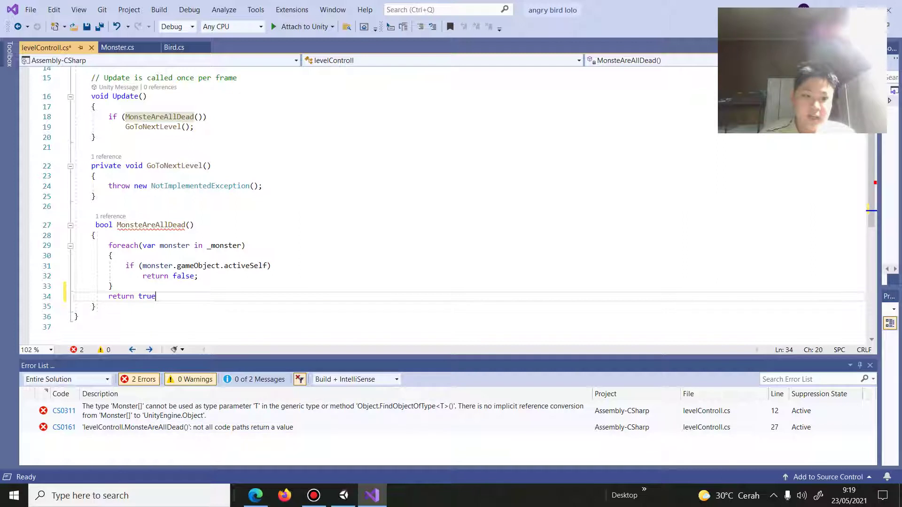
text(;)
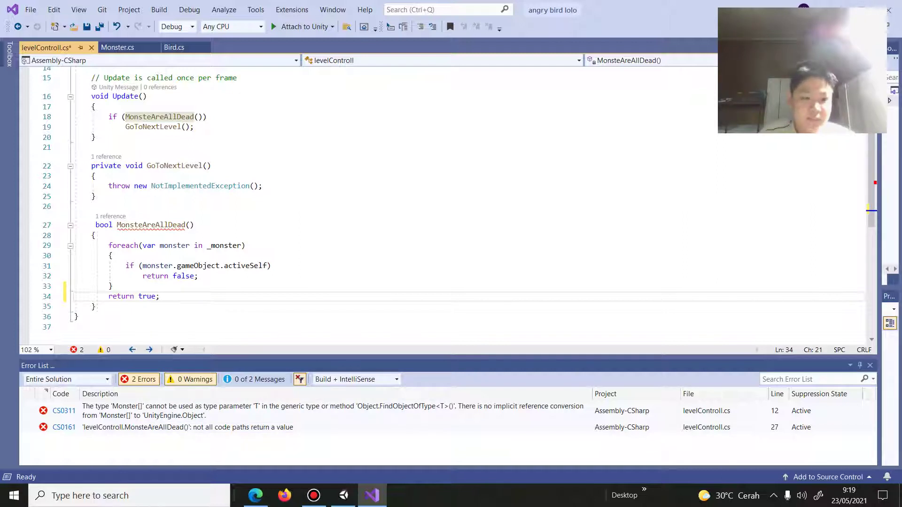
scroll(442, 202, up, 1)
drag(104, 216, 263, 216)
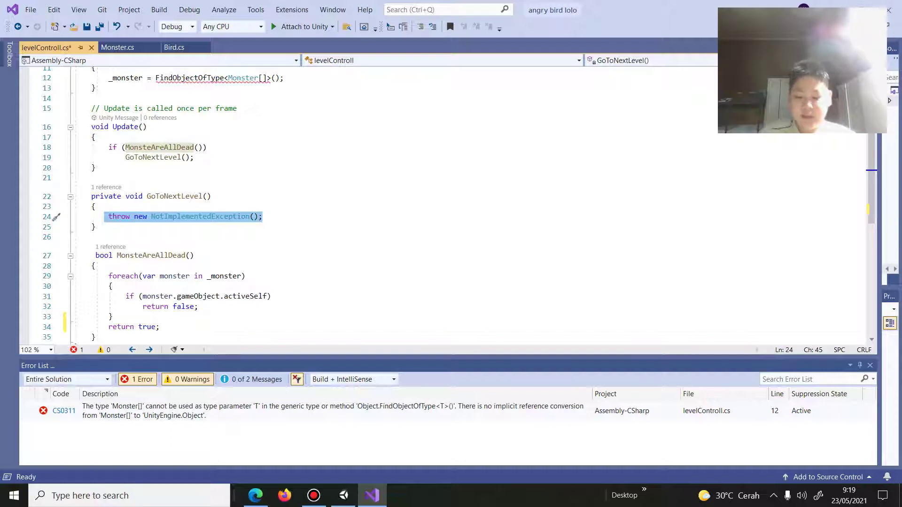
Replace the throw statement in GoToNextLevel with a Debug.Log call.
key(BackSpace)
text(debu)
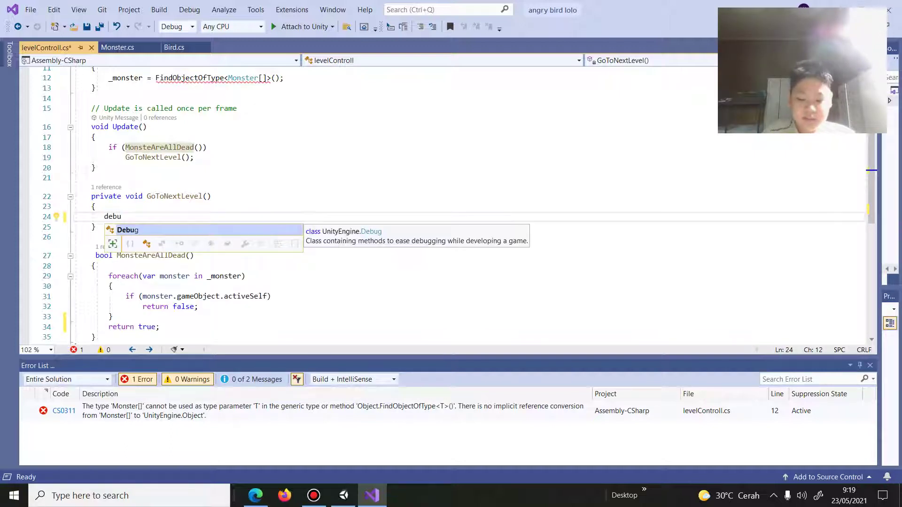
key(Tab)
text(.)
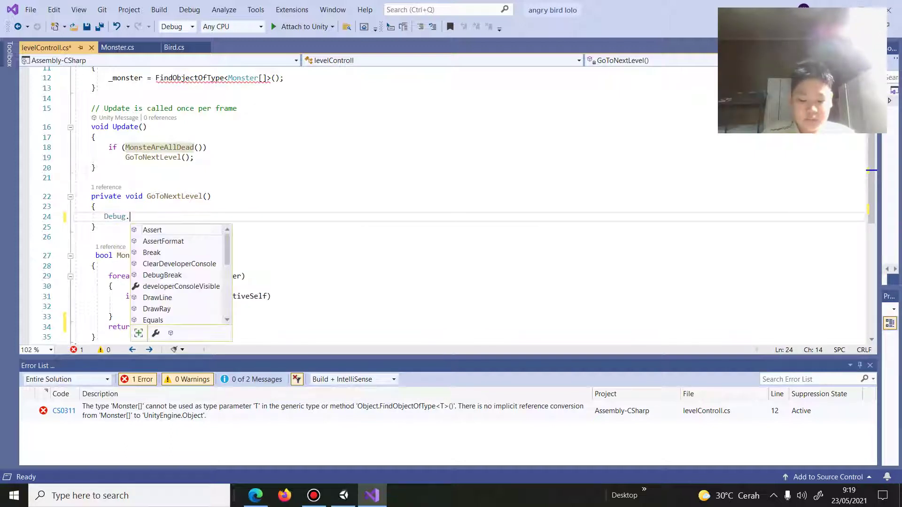
text(lo)
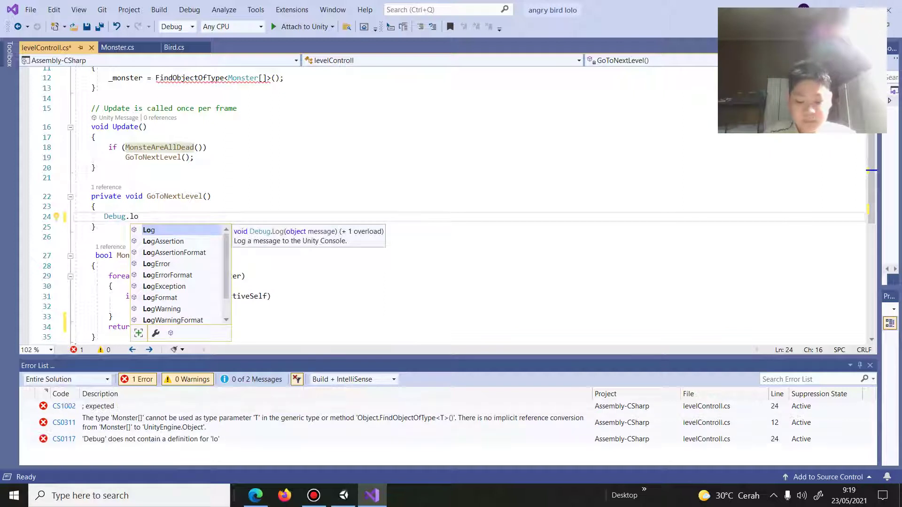
key(Tab)
text(()
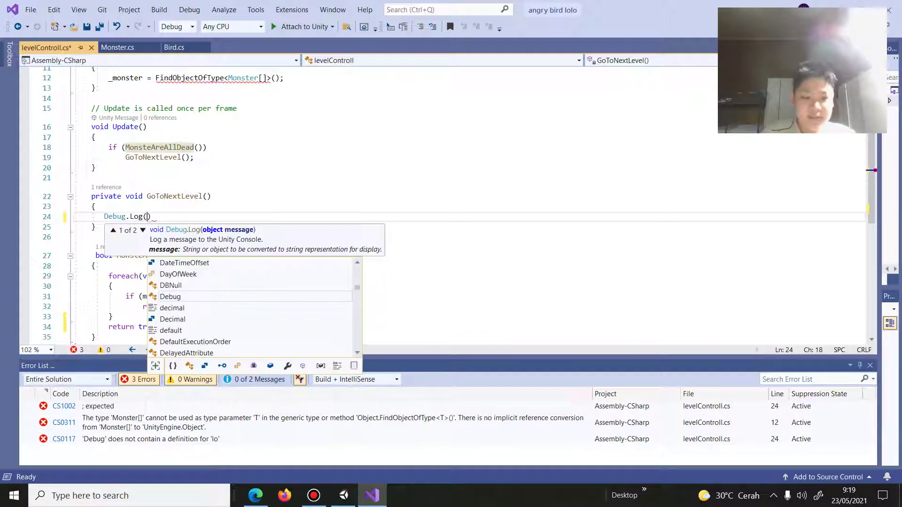
text(g)
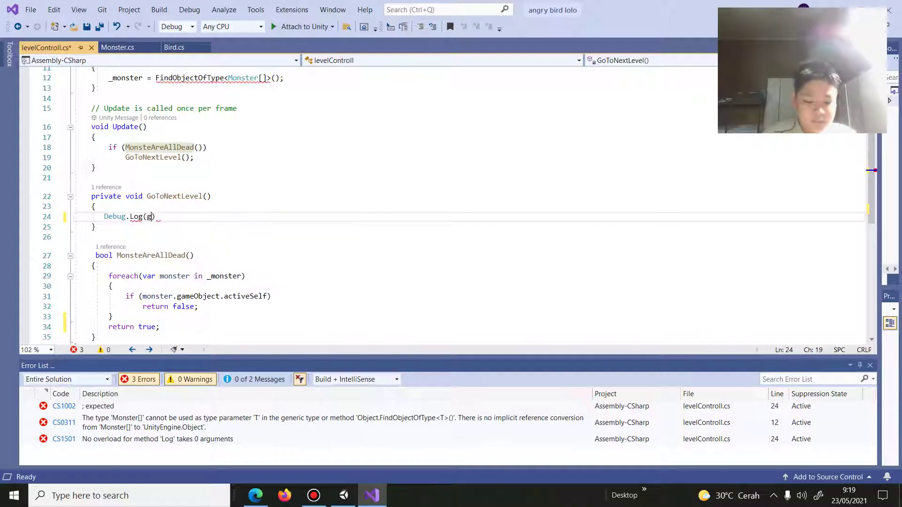
text(o)
text( to next level)
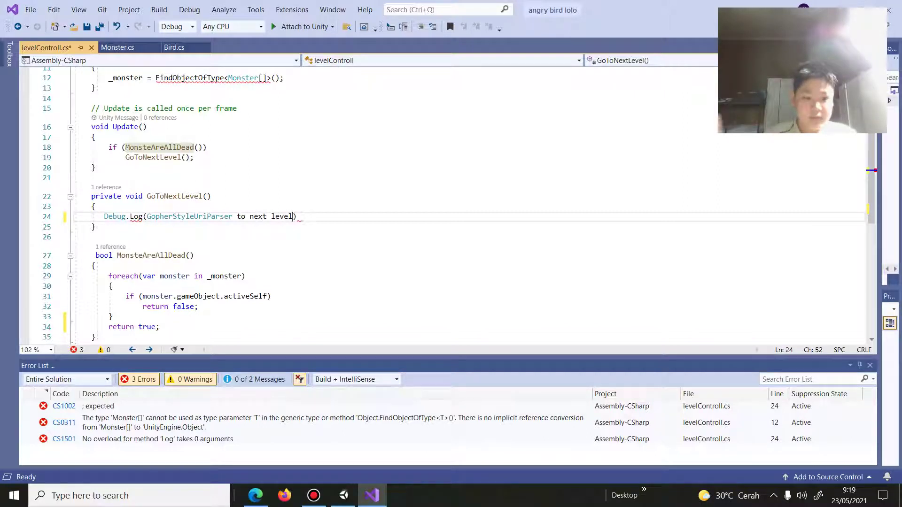
Replace the garbled autocompleted argument with "Go To Next Level + _".
drag(233, 216, 96, 207)
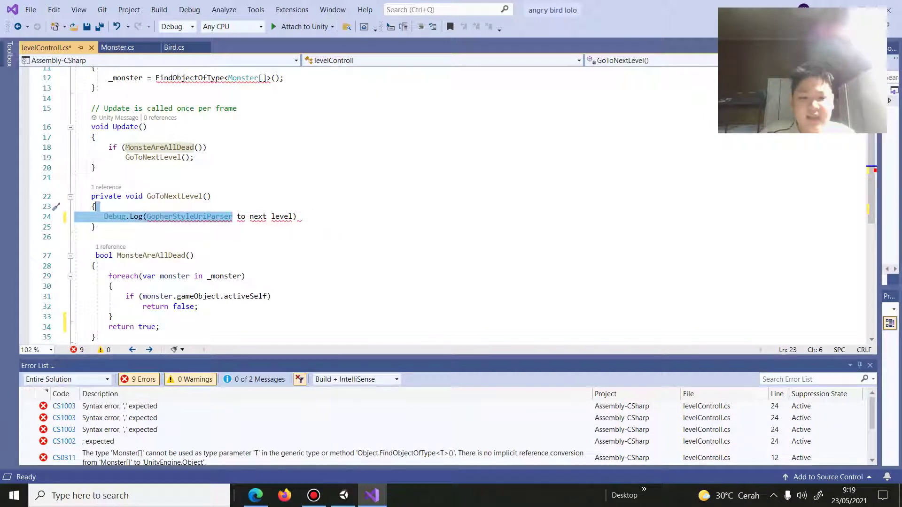
click(293, 217)
key(BackSpace)
key(BackSpace)
key(BackSpace)
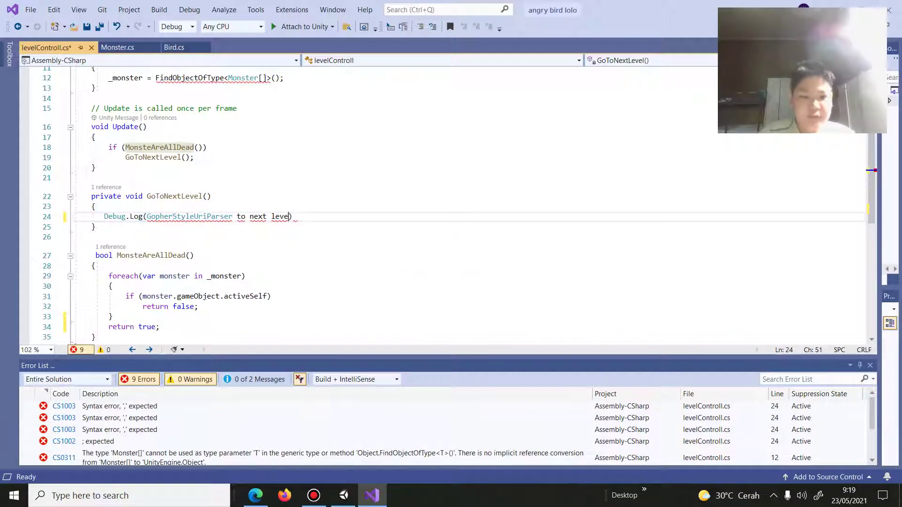
key(BackSpace)
key(BackSpace)
key(BackSpace)
key(BackSpace)
key(BackSpace)
key(BackSpace)
key(BackSpace)
key(BackSpace)
key(BackSpace)
key(BackSpace)
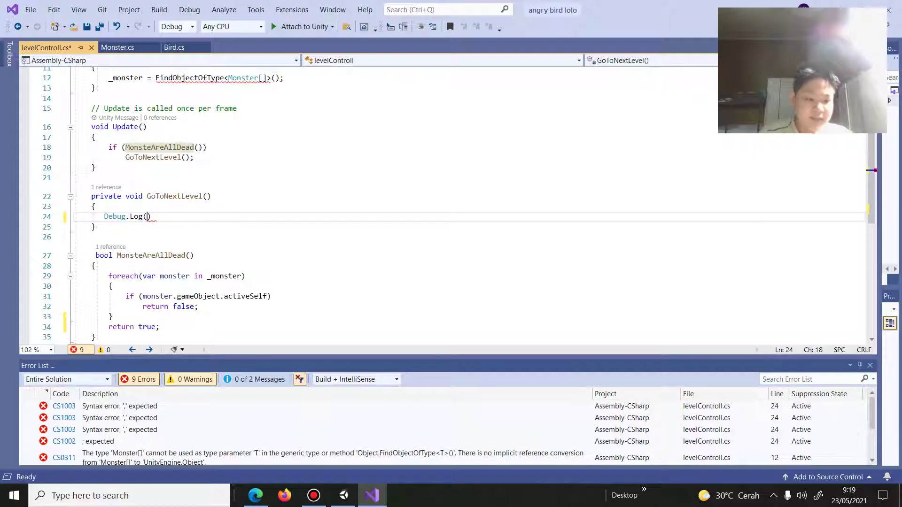
text(:)
key(BackSpace)
text("")
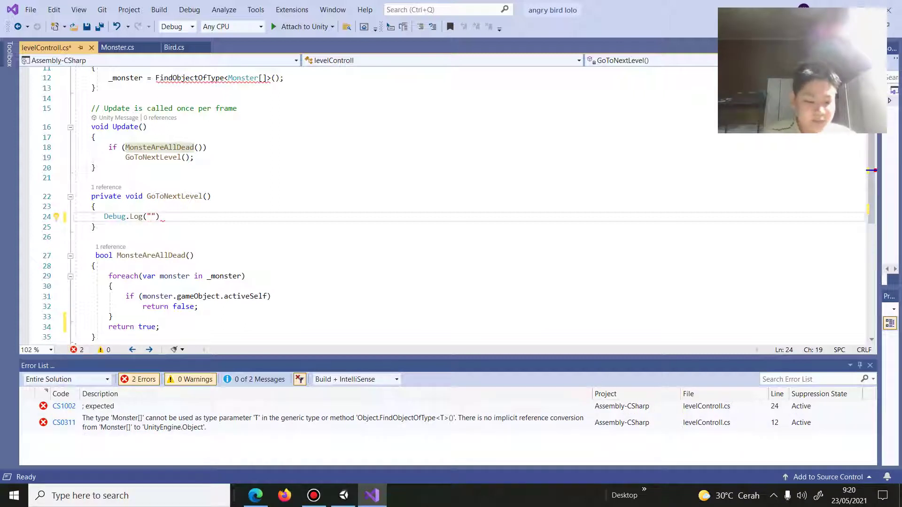
text(Go )
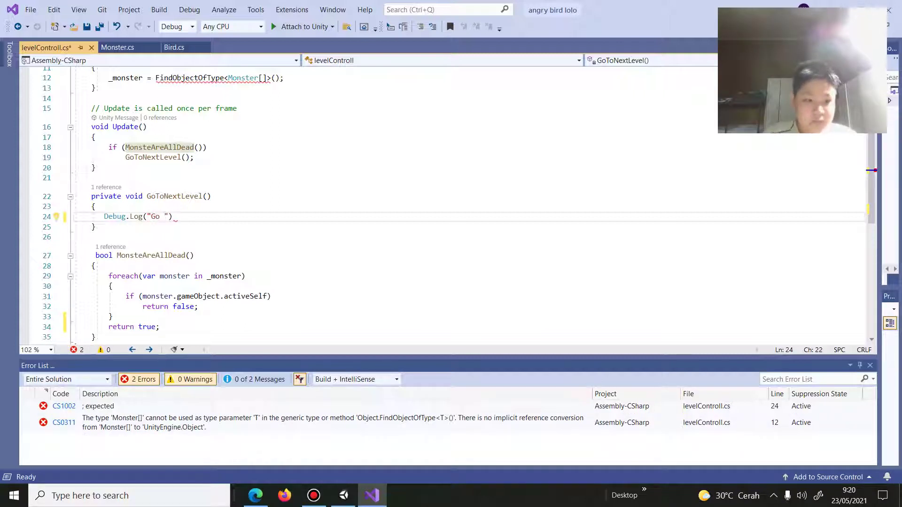
text(To )
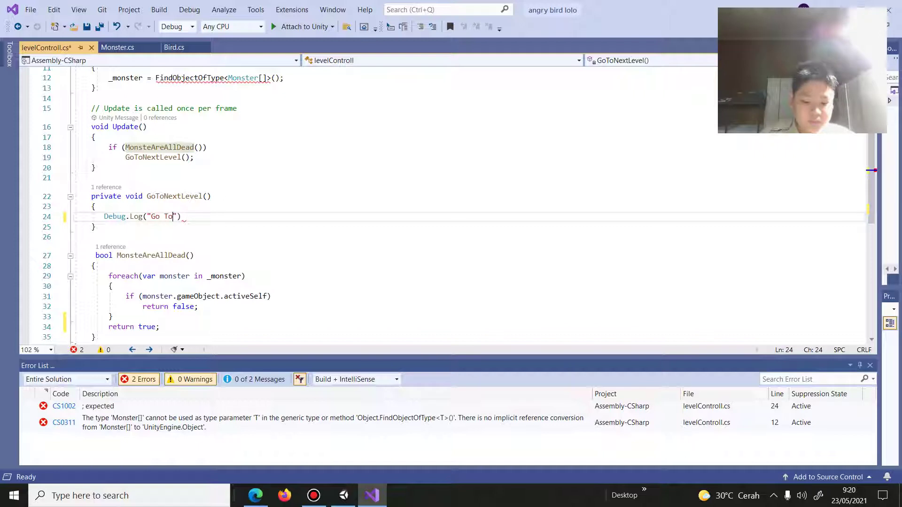
text(Next Level )
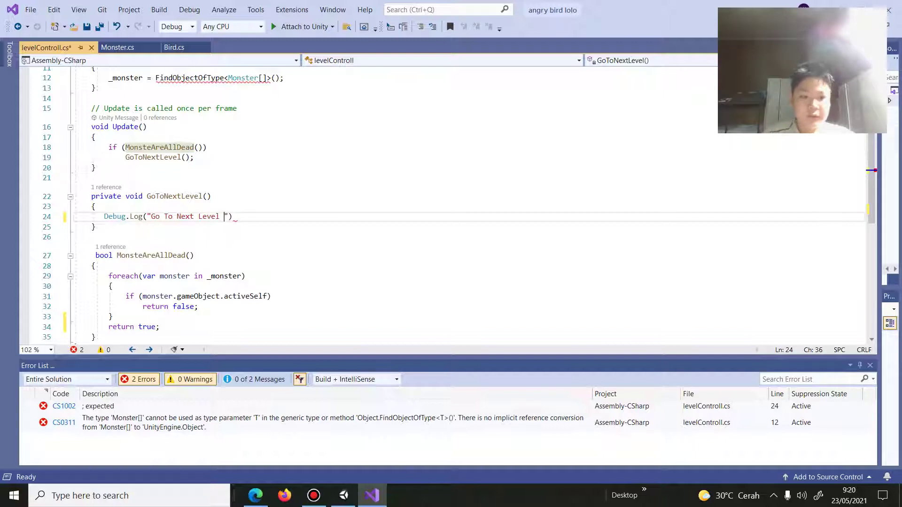
text(+)
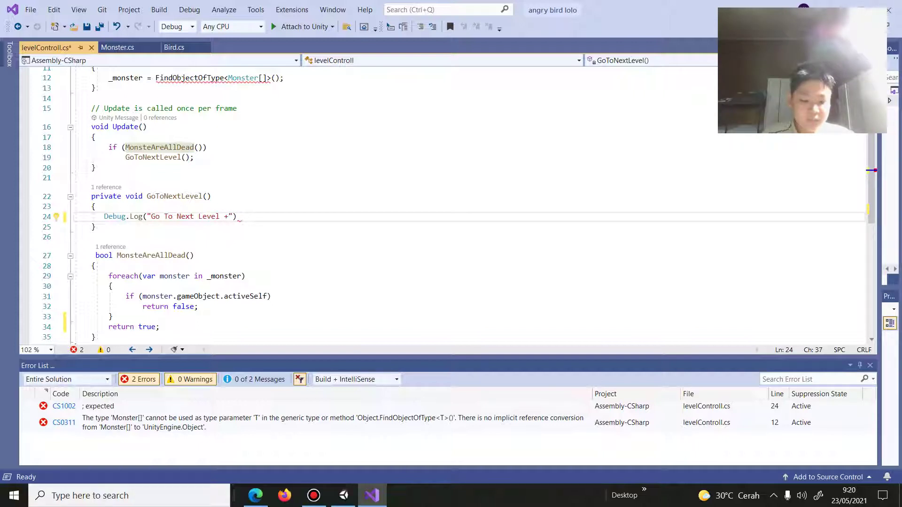
text( _)
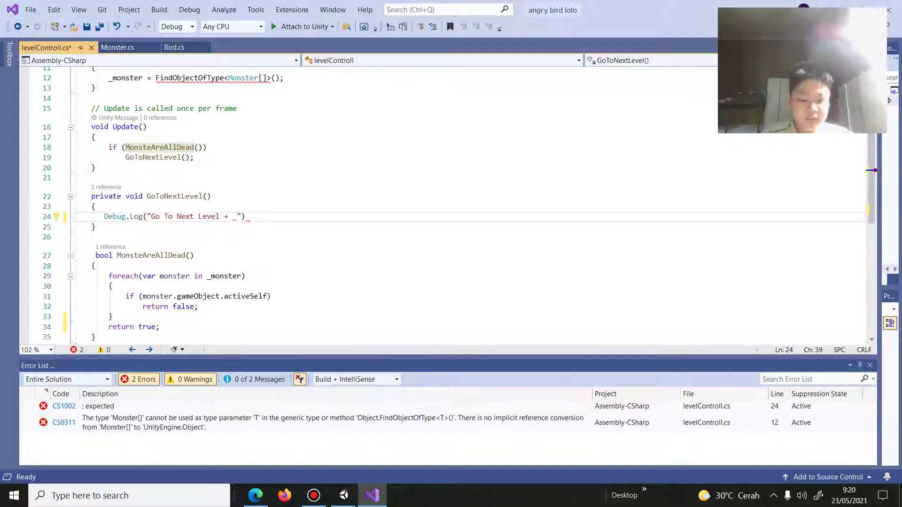
text(")
key(BackSpace)
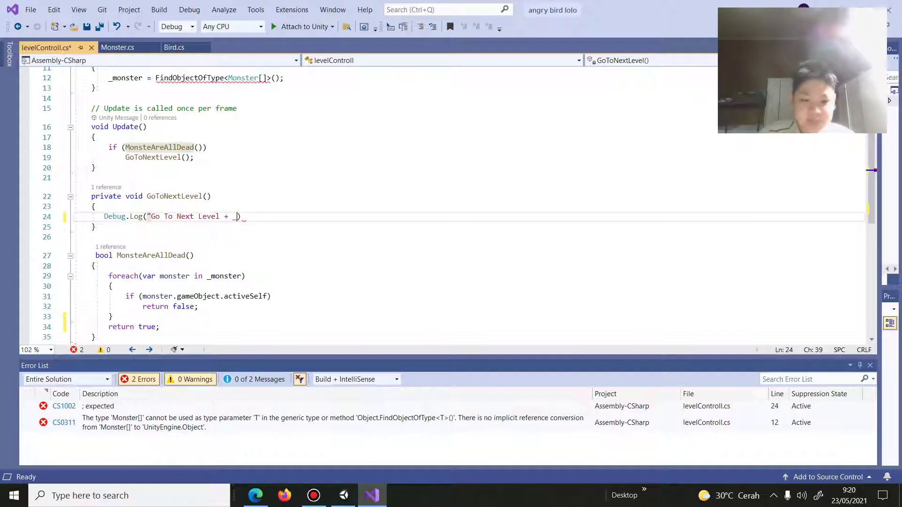
Append _nextLevelName to the log message and end the statement with a semicolon.
click(232, 216)
key(Left)
key(Left)
key(Left)
key(Left)
key(Left)
text(")
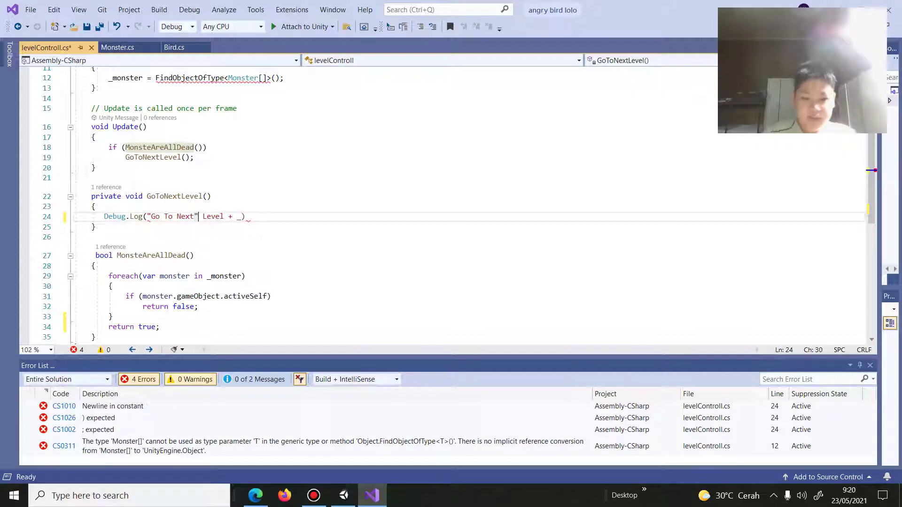
right_click(242, 216)
key(Escape)
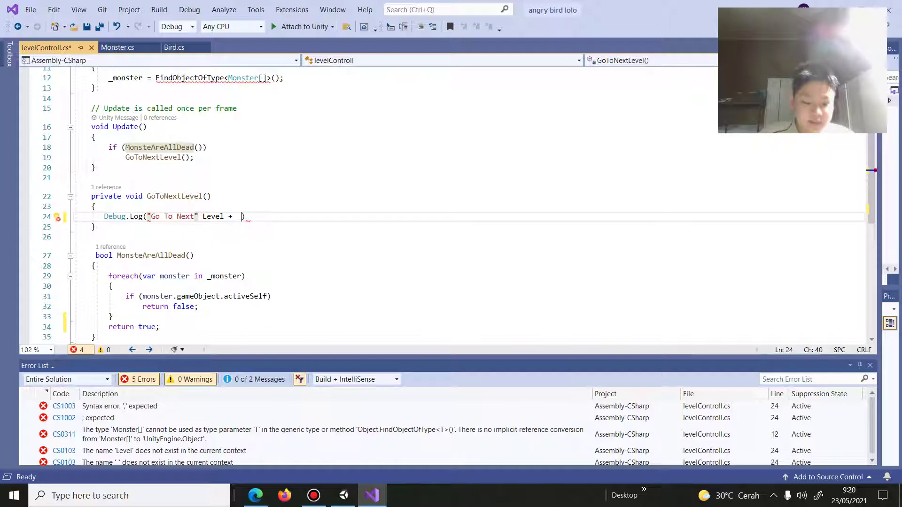
key(BackSpace)
text(next)
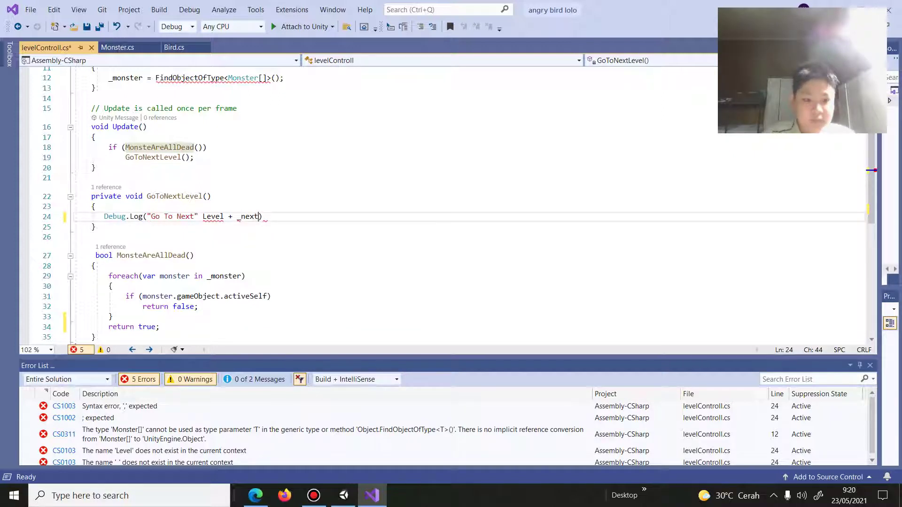
text(LevelName)
key(Right)
text(;)
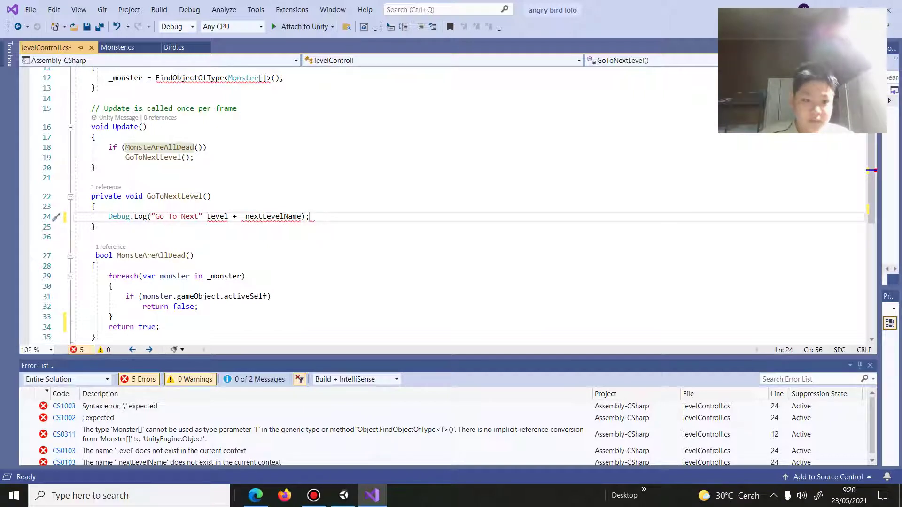
Fix the quotes on line 24 so the string reads "Go To Next Level".
scroll(272, 247, down, 1)
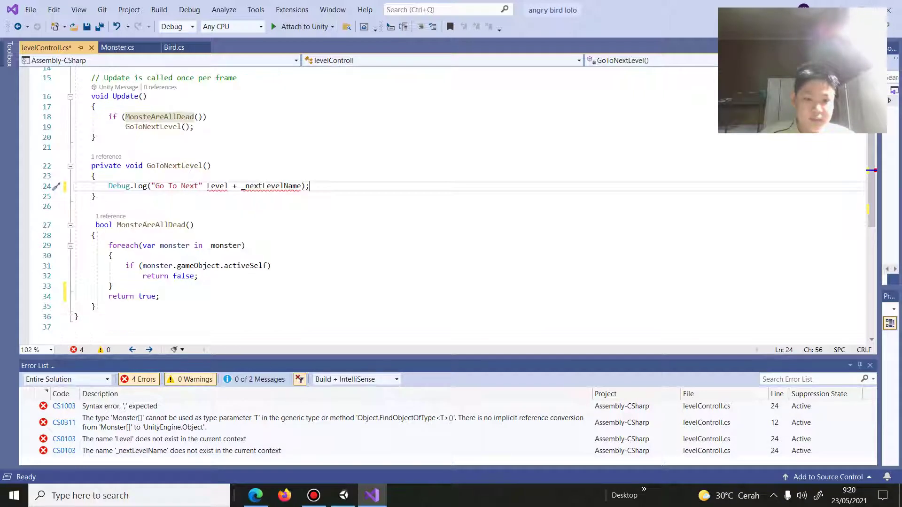
scroll(273, 247, up, 2)
scroll(422, 202, down, 2)
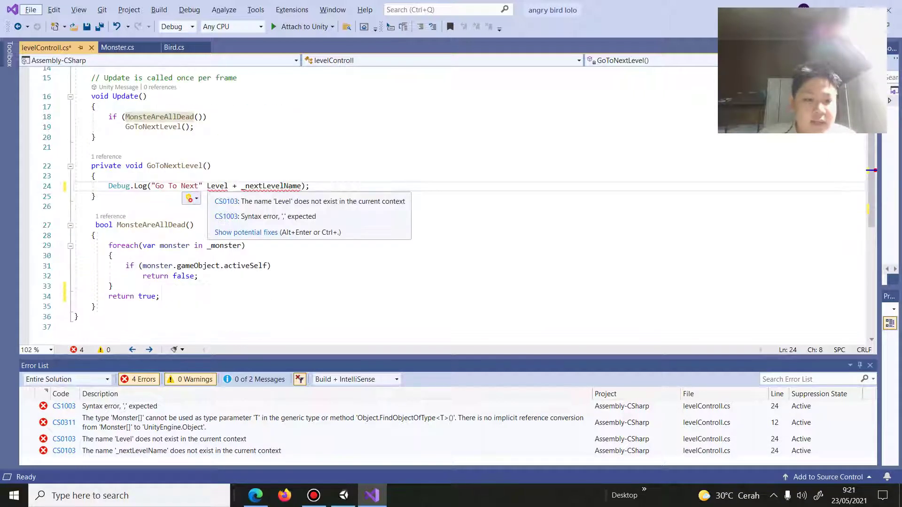
click(202, 186)
key(BackSpace)
click(210, 186)
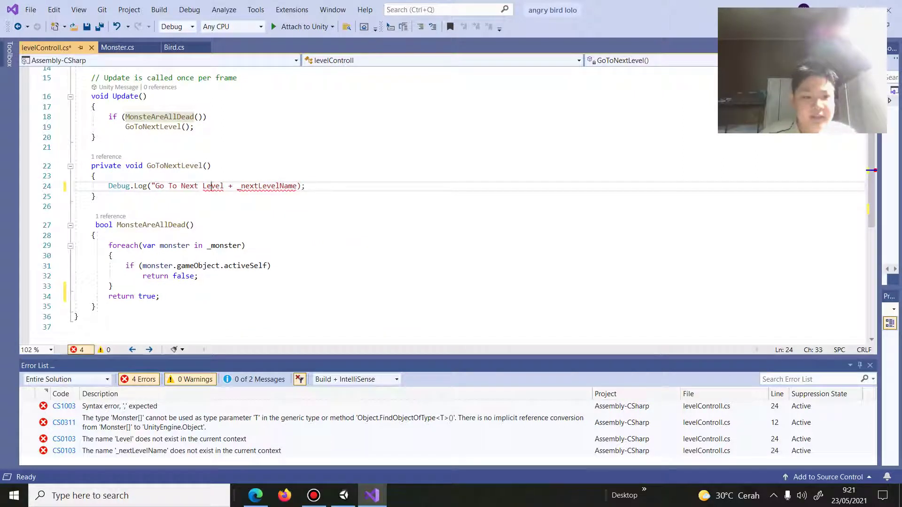
click(224, 186)
text(")
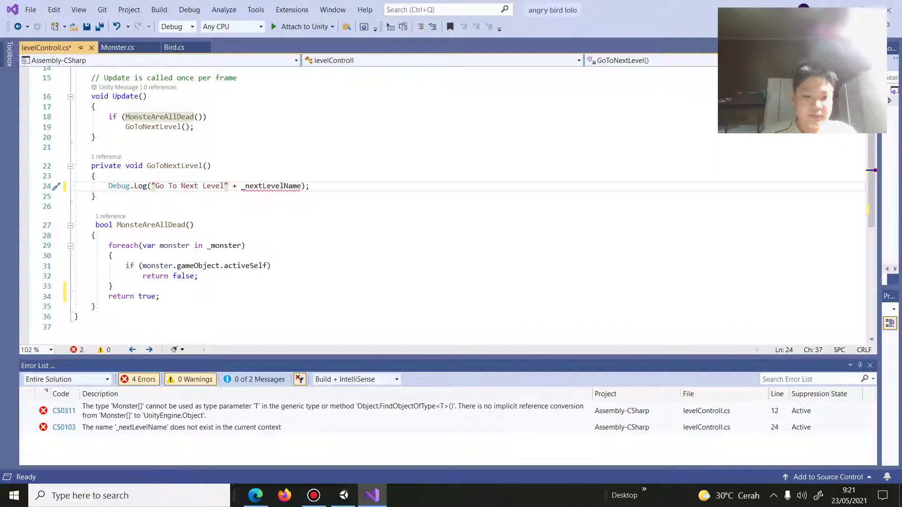
key(Down)
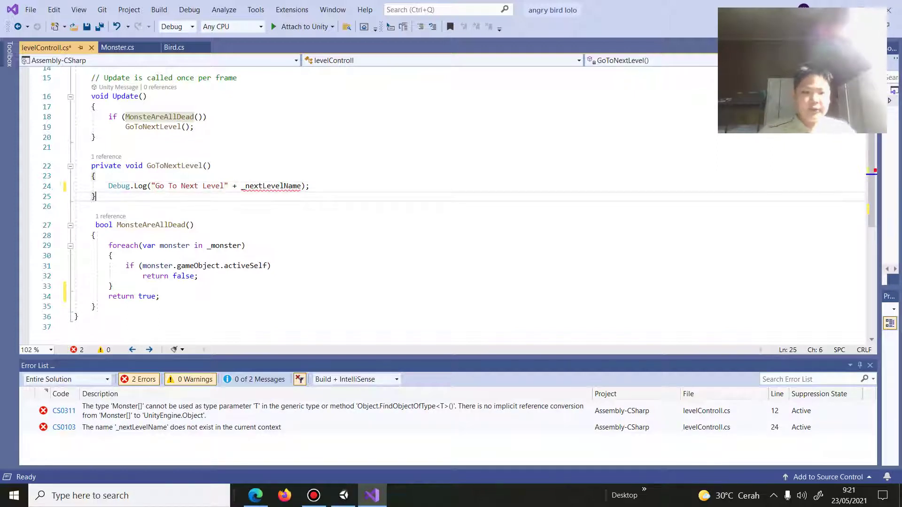
mouse_move(87, 166)
mouse_down()
mouse_move(130, 165)
mouse_move(120, 165)
mouse_up()
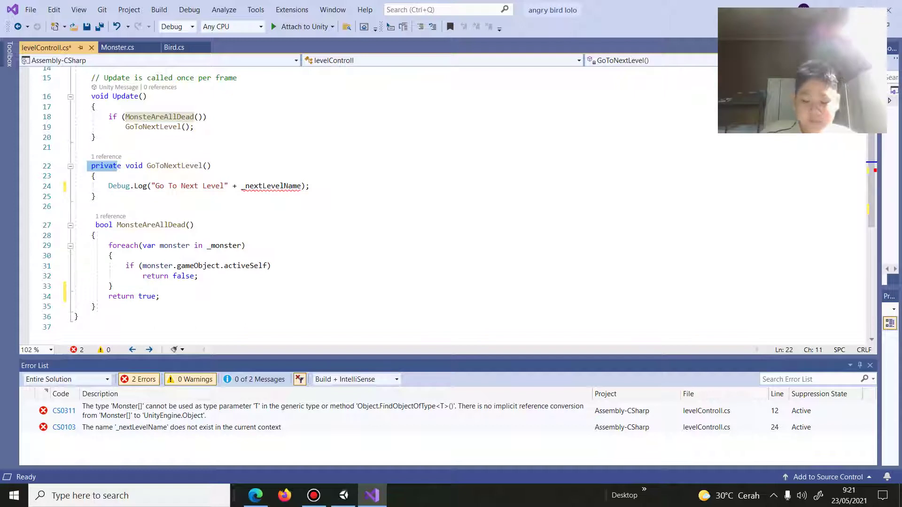
Remove the private modifier from the GoToNextLevel declaration.
key(Delete)
key(Delete)
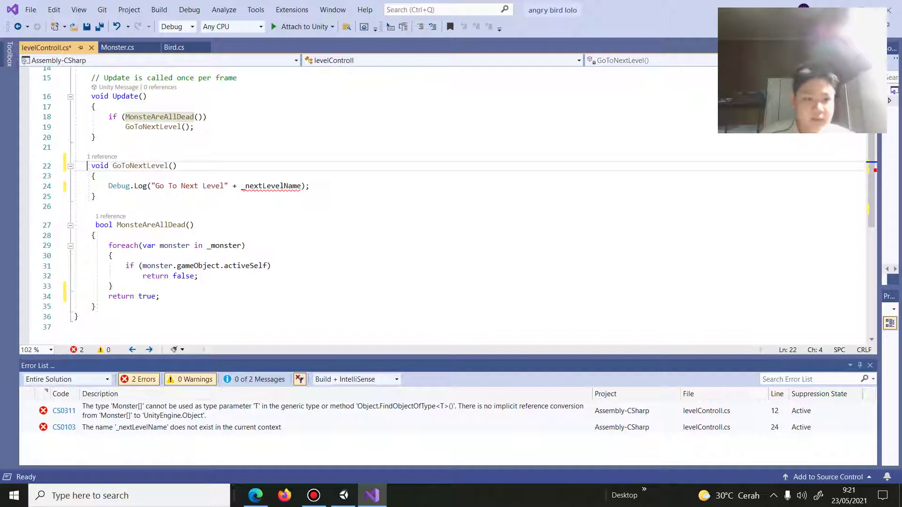
scroll(422, 202, up, 2)
scroll(423, 202, up, 3)
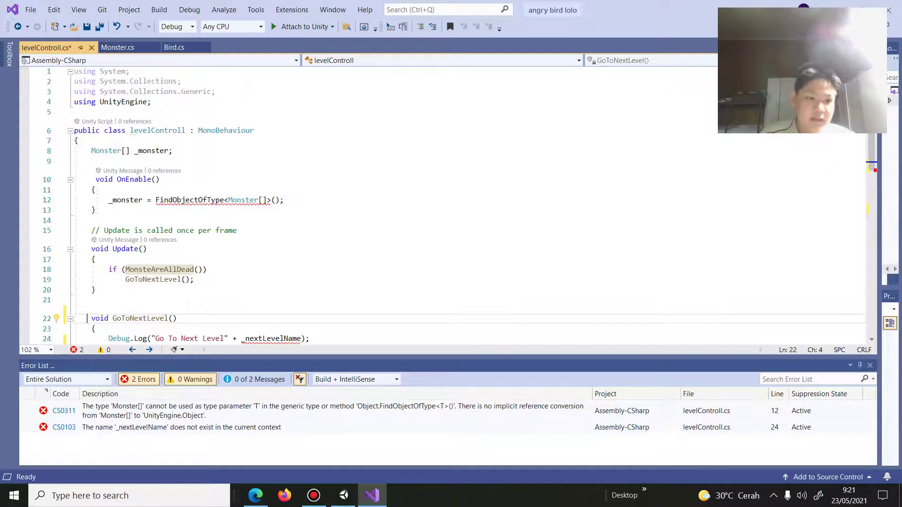
scroll(423, 202, down, 3)
key(alt)
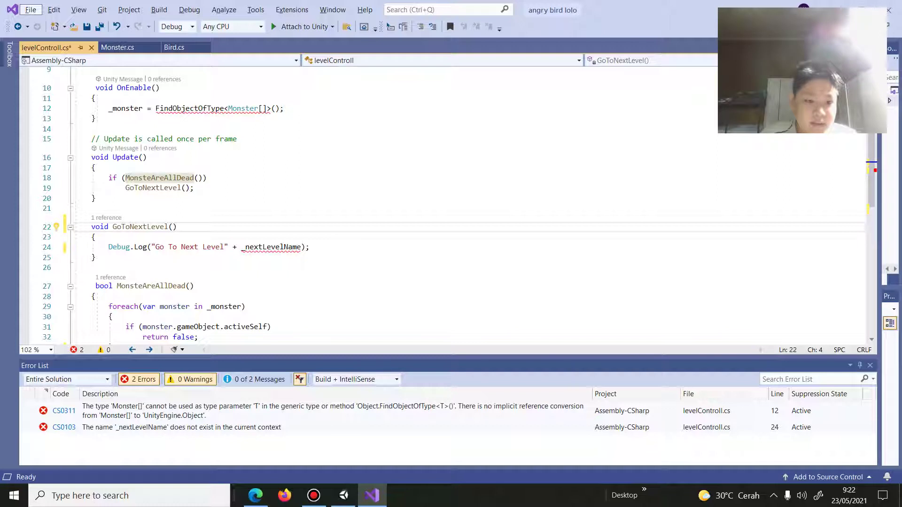
Open Microsoft's online help for the CS0103 error on _nextLevelName.
click(249, 246)
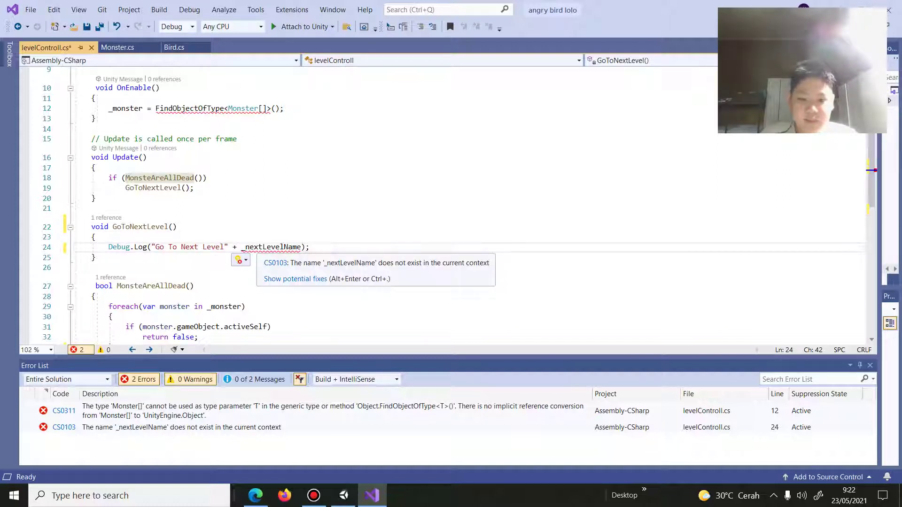
key(Return)
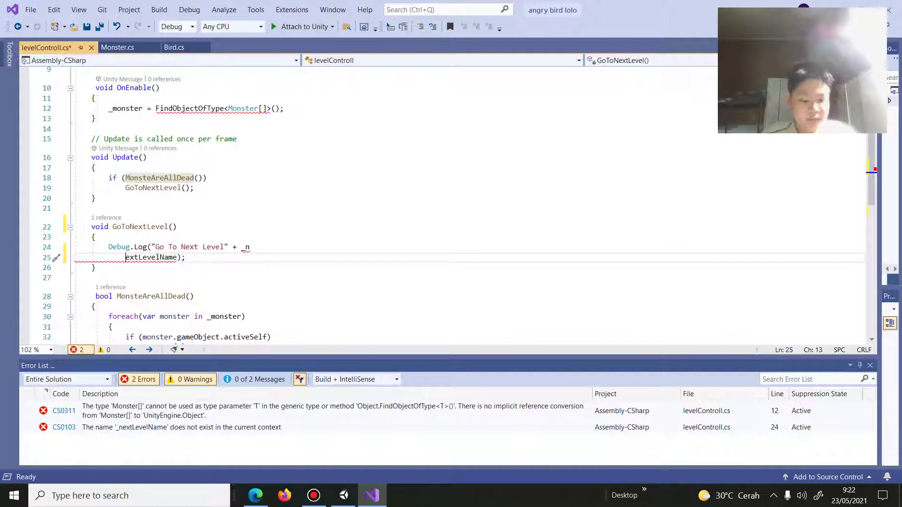
key(ctrl+z)
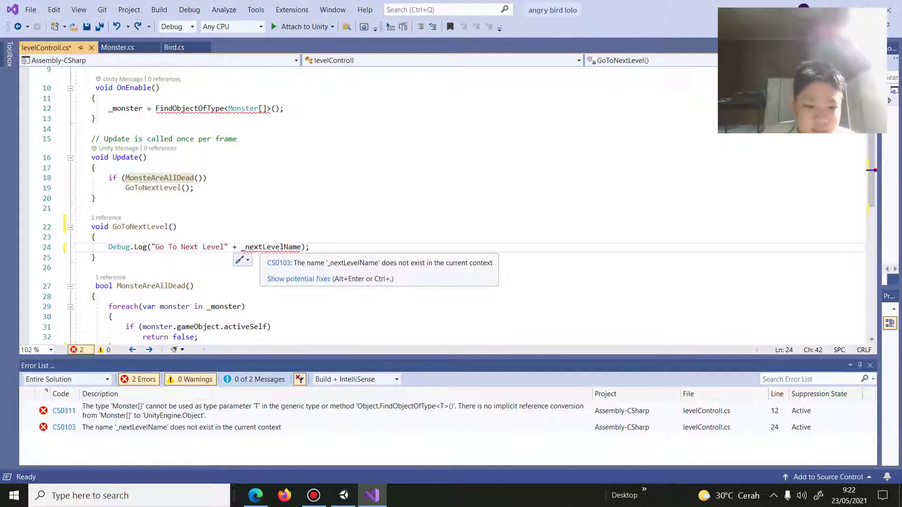
click(279, 263)
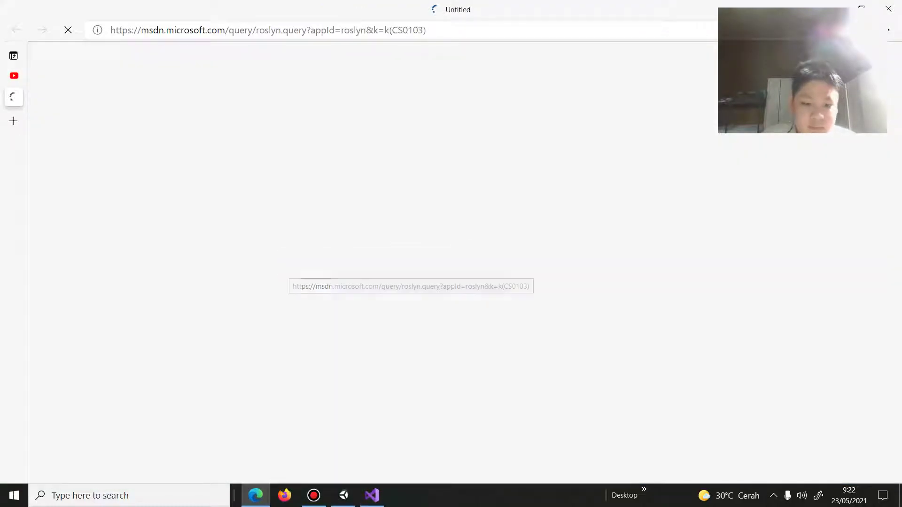
Generate the private string field _nextLevelName from the quick-fix suggestions.
click(372, 495)
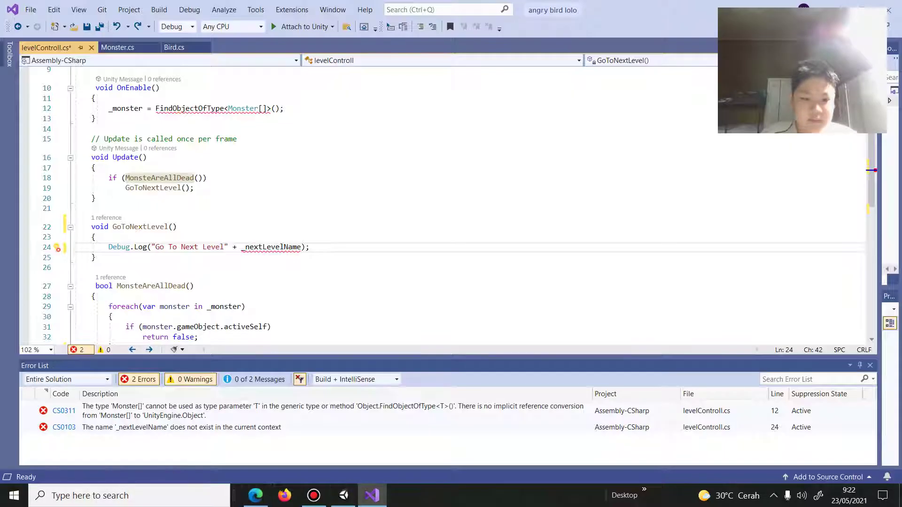
mouse_move(248, 247)
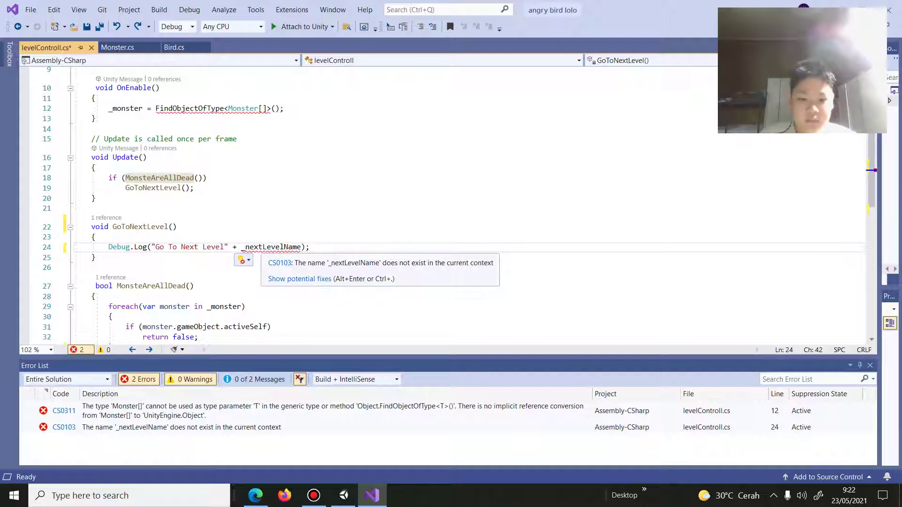
click(96, 237)
click(300, 278)
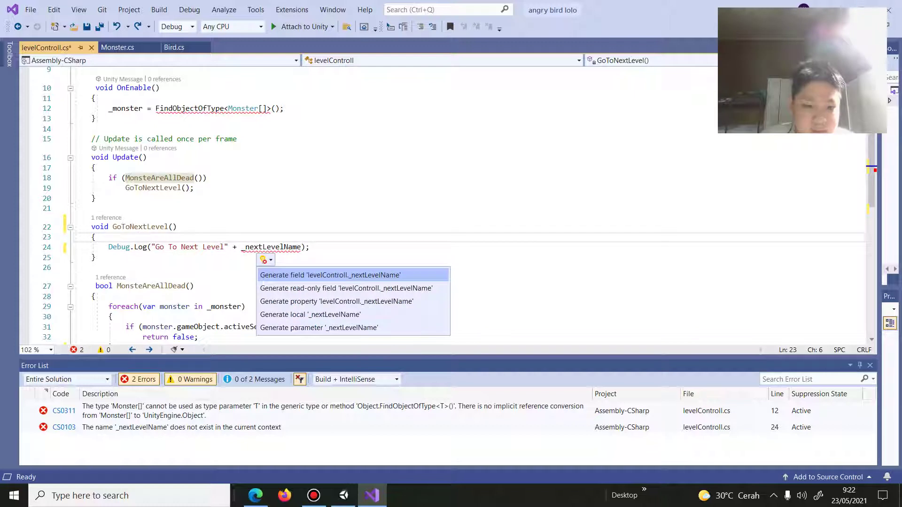
key(Return)
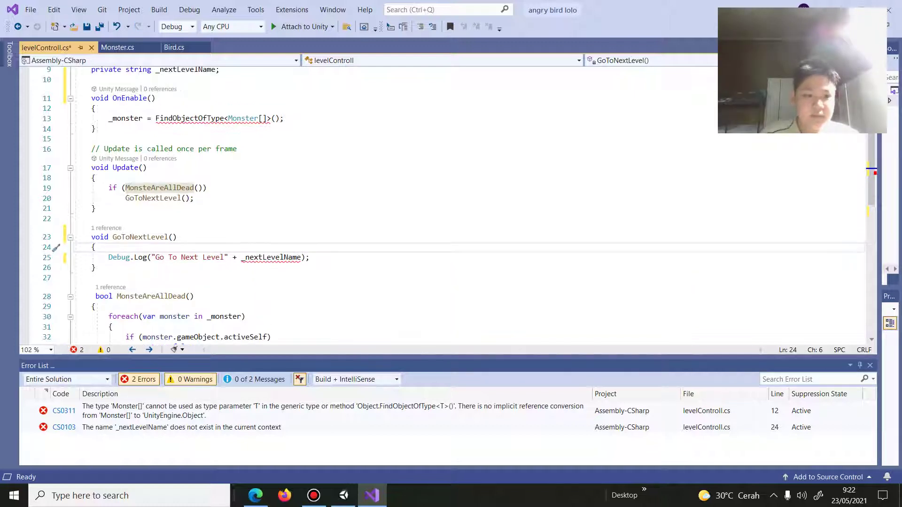
scroll(423, 202, up, 2)
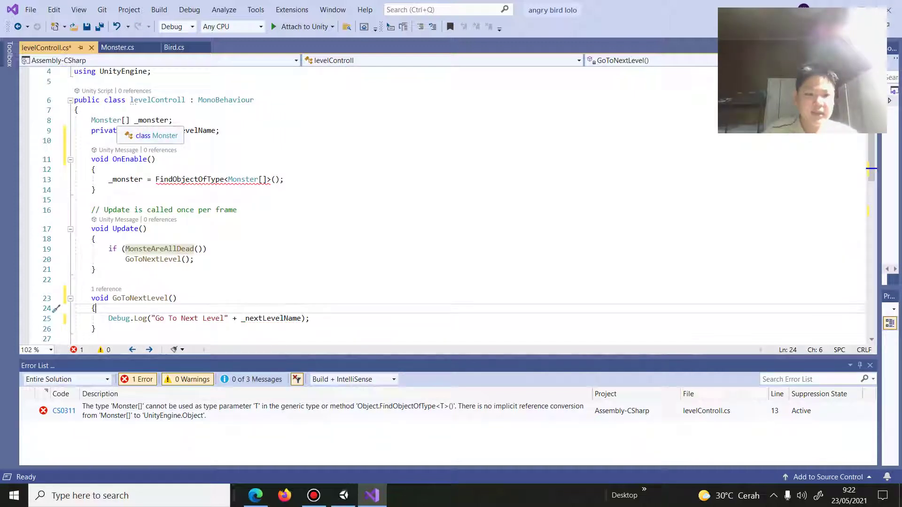
Replace private with [SerializeField] on the _nextLevelName field.
drag(93, 140, 121, 130)
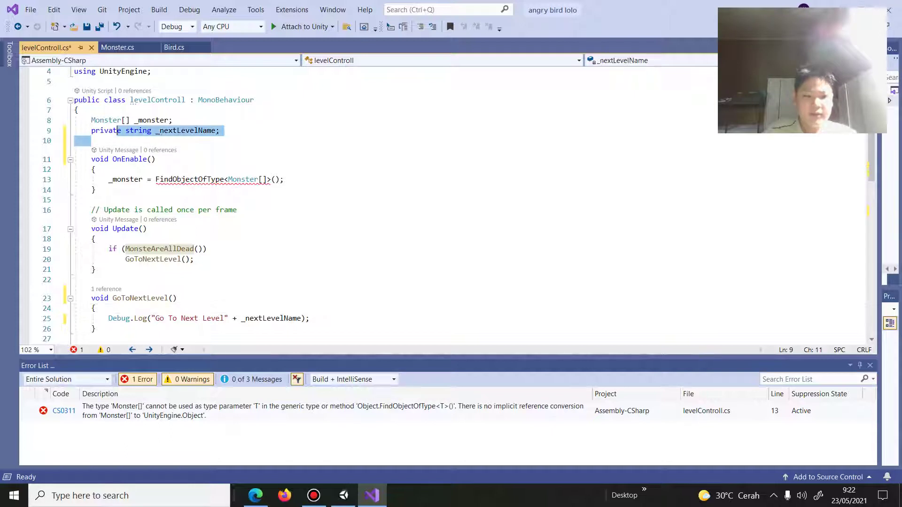
click(121, 131)
key(BackSpace)
key(BackSpace)
key(BackSpace)
key(BackSpace)
key(BackSpace)
key(BackSpace)
key(BackSpace)
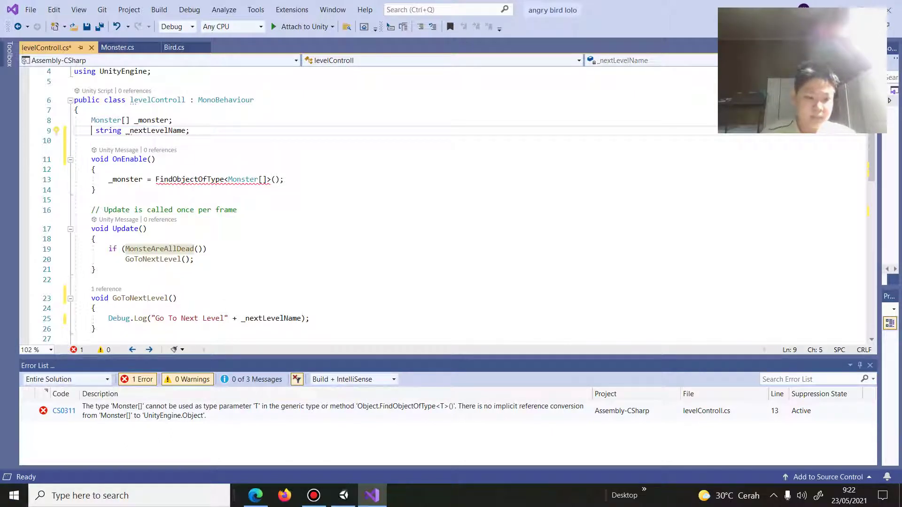
scroll(376, 202, down, 1)
scroll(376, 202, up, 2)
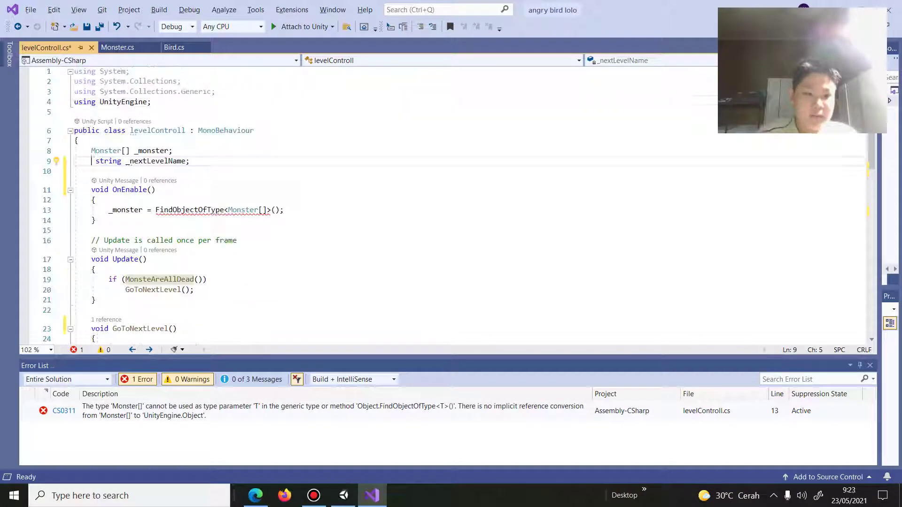
text([ser)
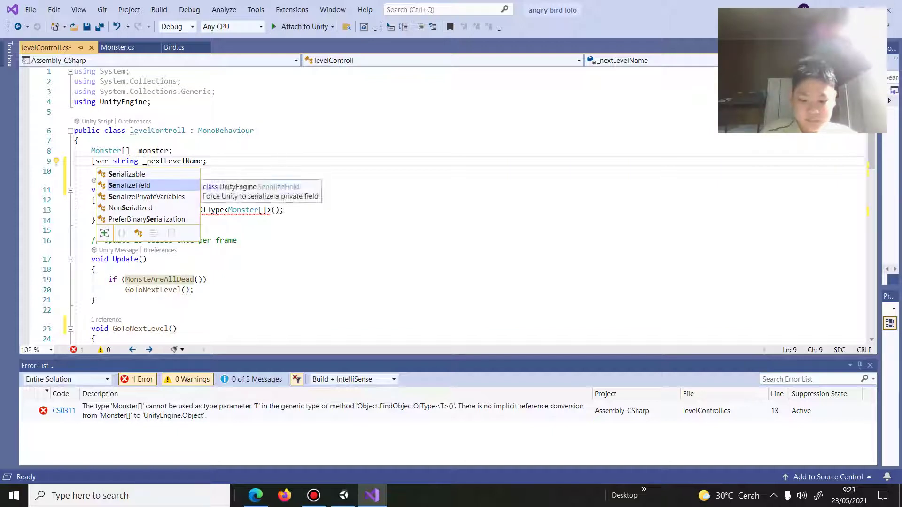
key(Tab)
text(])
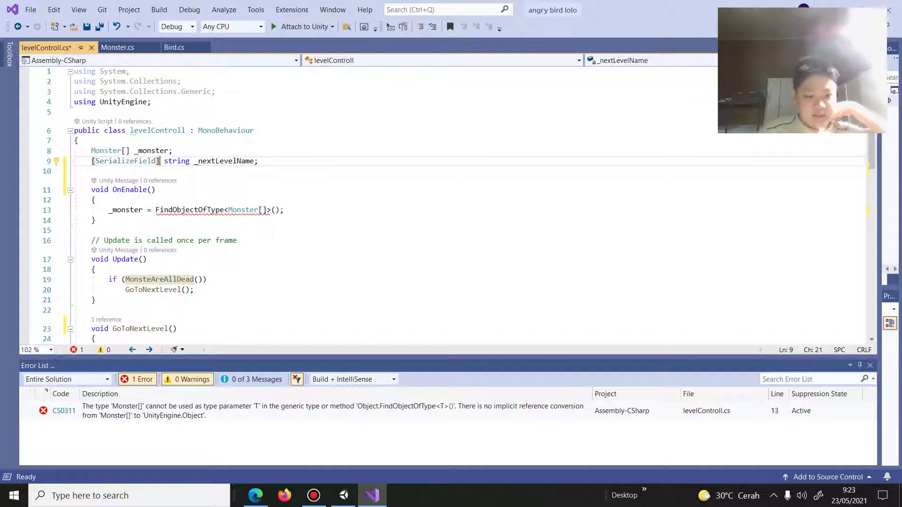
Cut the _nextLevelName declaration line, leaving line 9 empty.
click(156, 190)
key(alt)
mouse_move(91, 160)
mouse_down()
mouse_move(175, 151)
mouse_move(258, 160)
mouse_up()
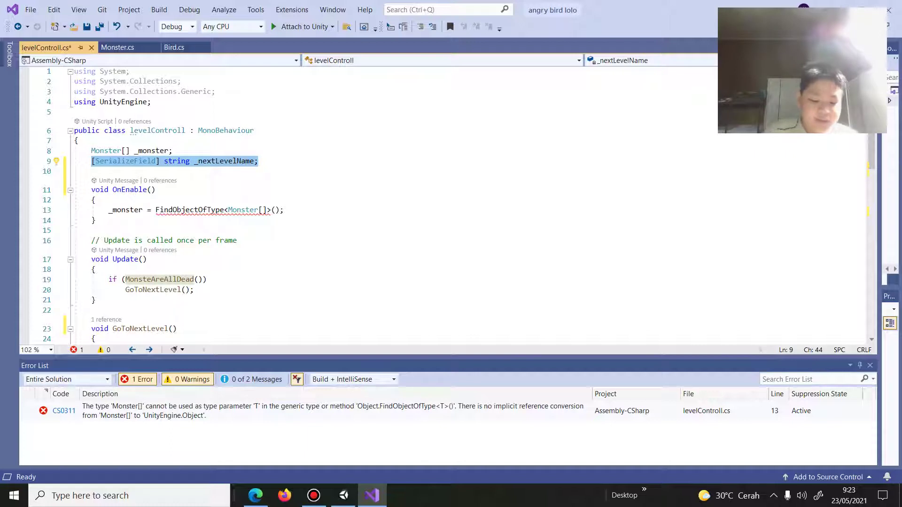
key(BackSpace)
click(173, 150)
click(254, 130)
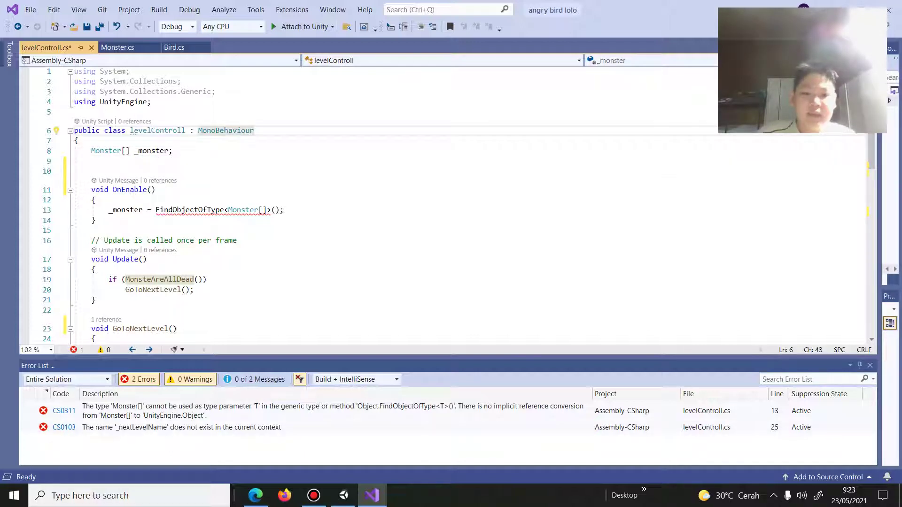
Paste '[SerializeField] string _nextLevelName;' at the top of the class, then save.
click(78, 140)
key(Return)
text(v)
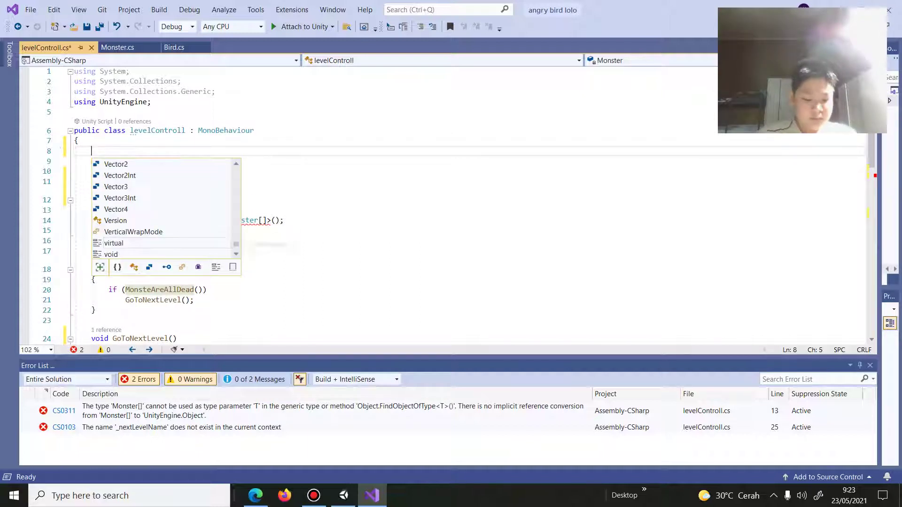
key(ctrl+z)
key(Return)
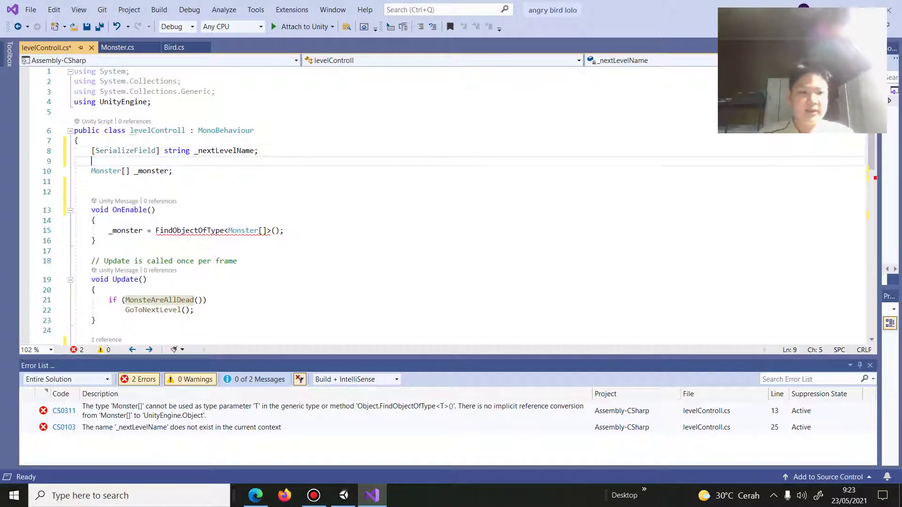
click(258, 150)
key(alt)
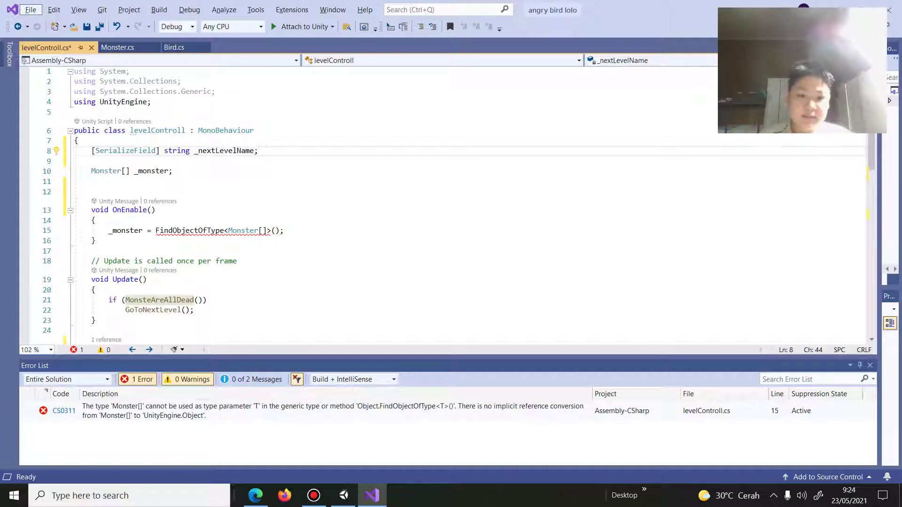
click(96, 241)
key(ctrl+s)
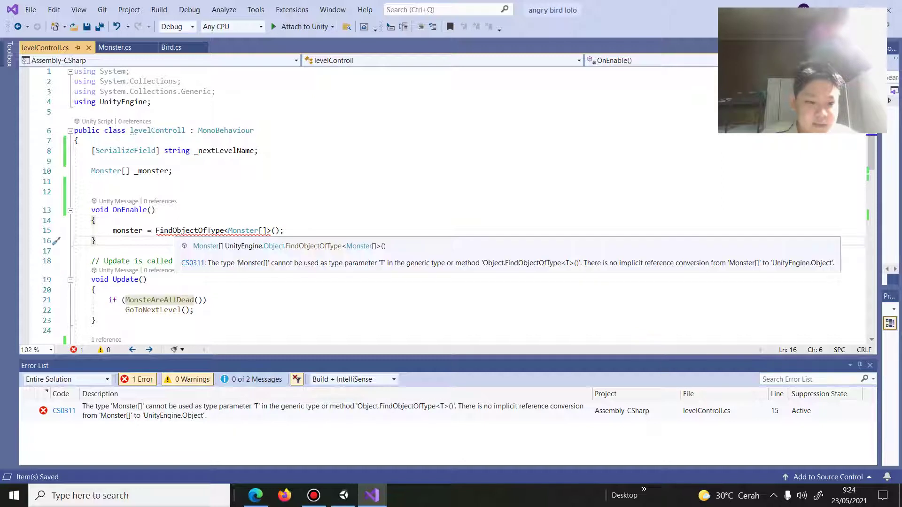
Jump to the FindObjectOfType error and inspect the UnityEngine.Object definition.
double_click(64, 411)
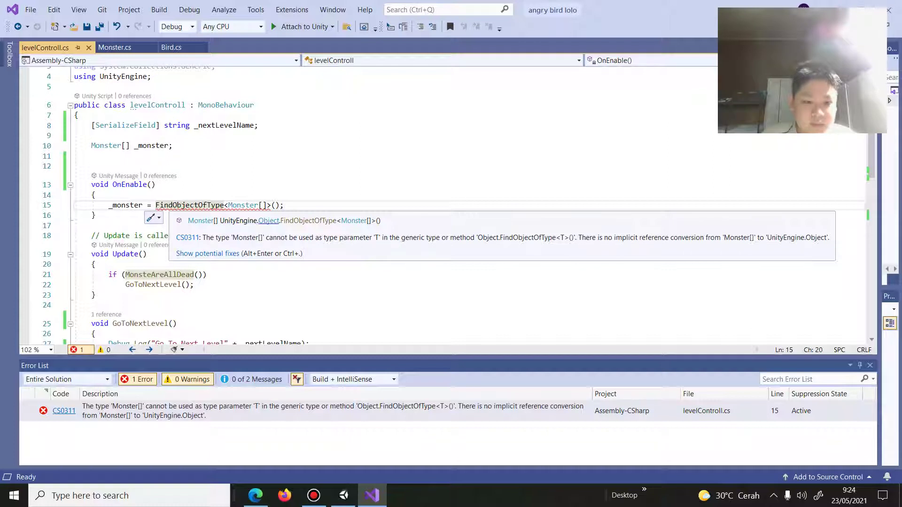
click(269, 220)
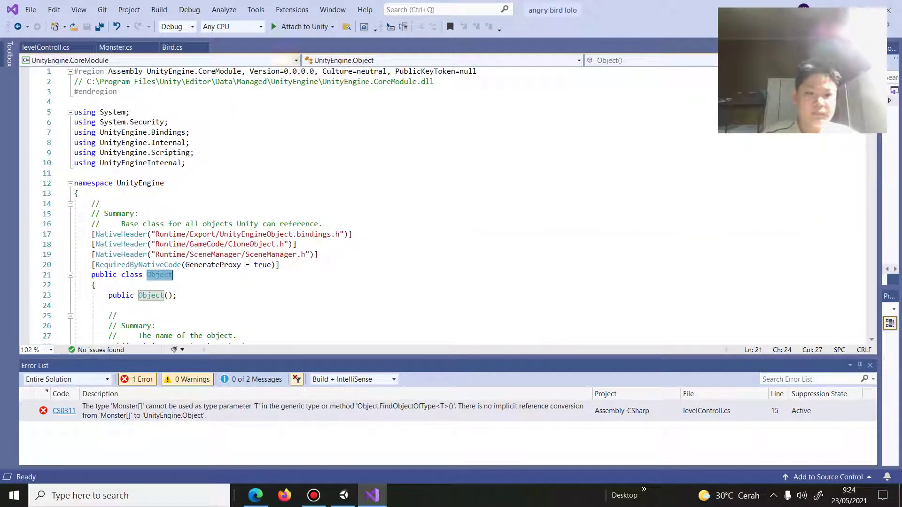
scroll(423, 202, down, 3)
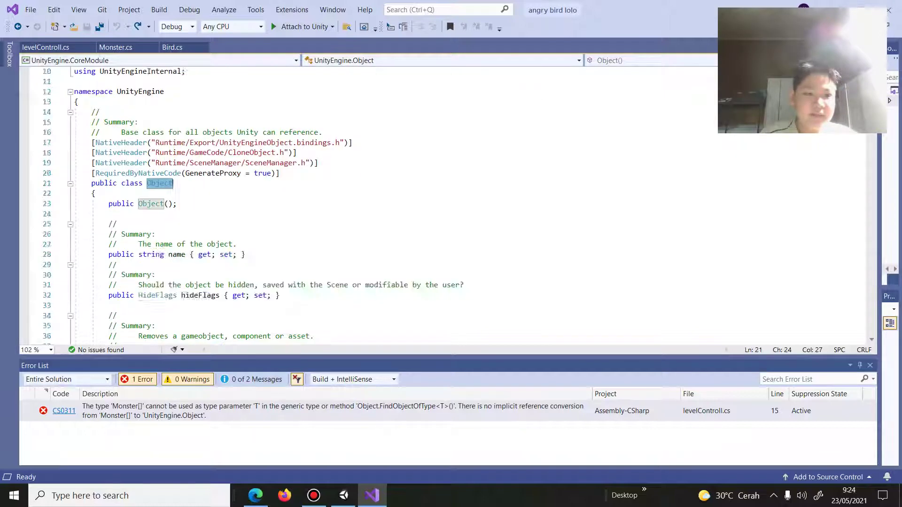
scroll(423, 202, down, 5)
scroll(423, 202, down, 4)
click(45, 47)
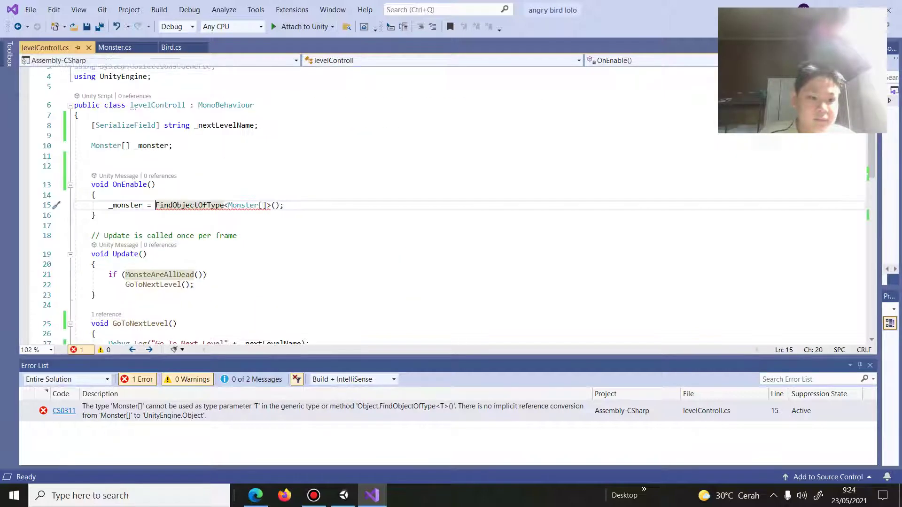
scroll(422, 202, down, 3)
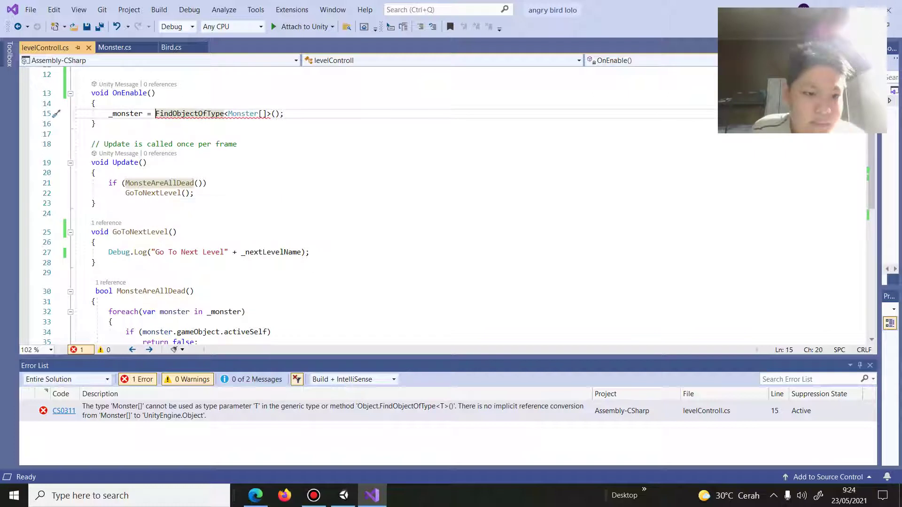
Convert OnEnable to an expression body with the quick action.
mouse_move(188, 114)
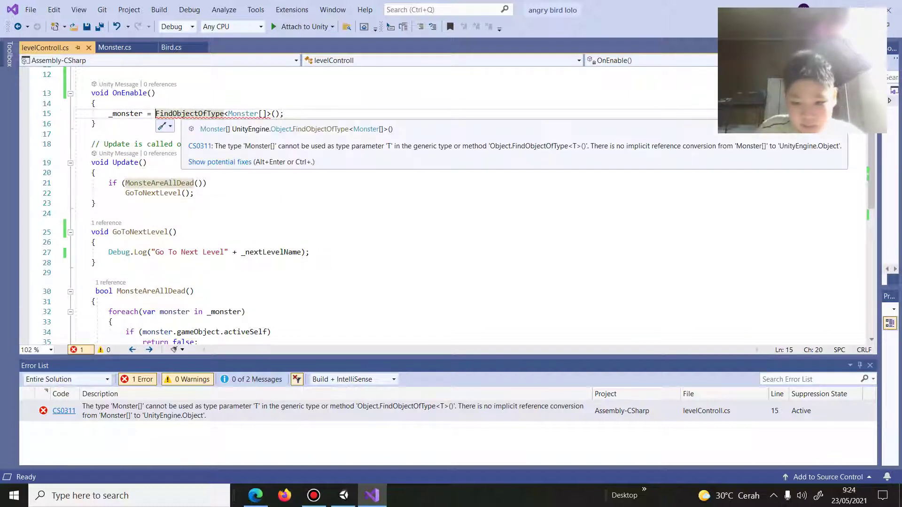
key(ctrl+period)
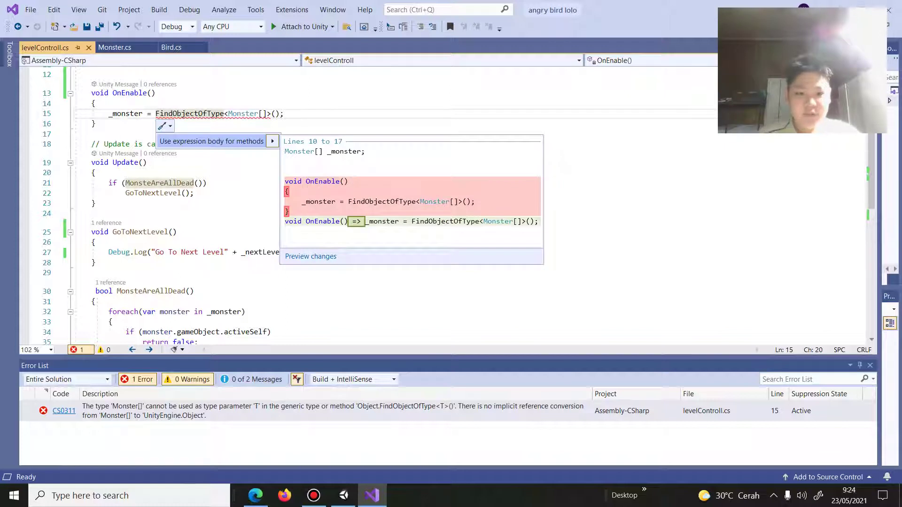
key(Return)
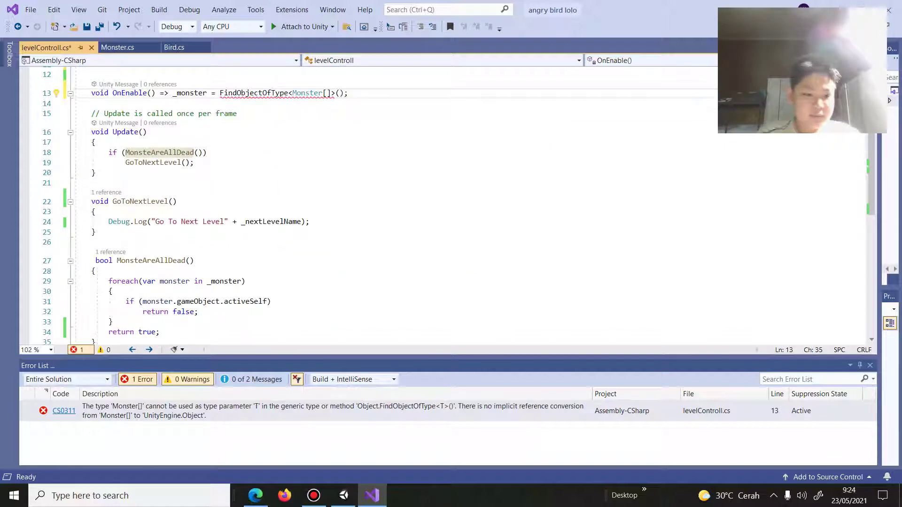
scroll(422, 202, down, 2)
scroll(423, 202, up, 5)
scroll(422, 202, down, 4)
scroll(423, 202, up, 3)
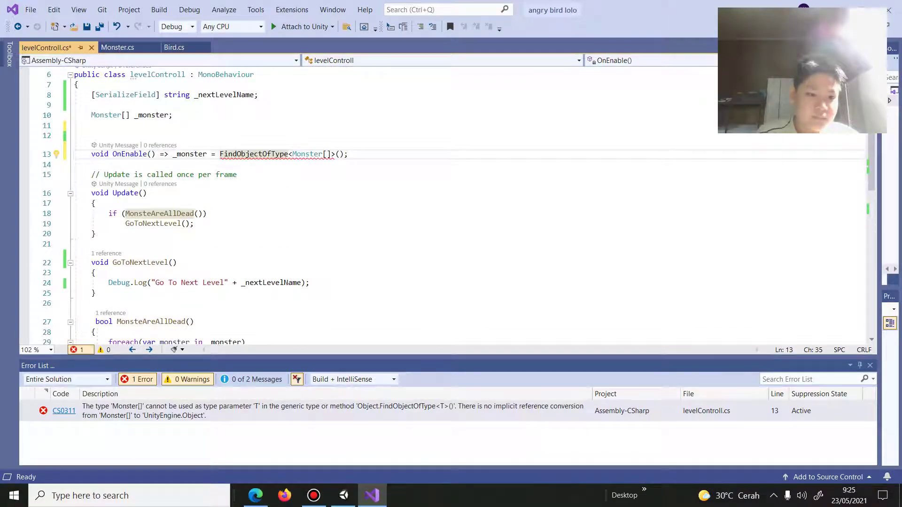
Revert OnEnable to a block body and save levelControll.cs.
mouse_move(254, 154)
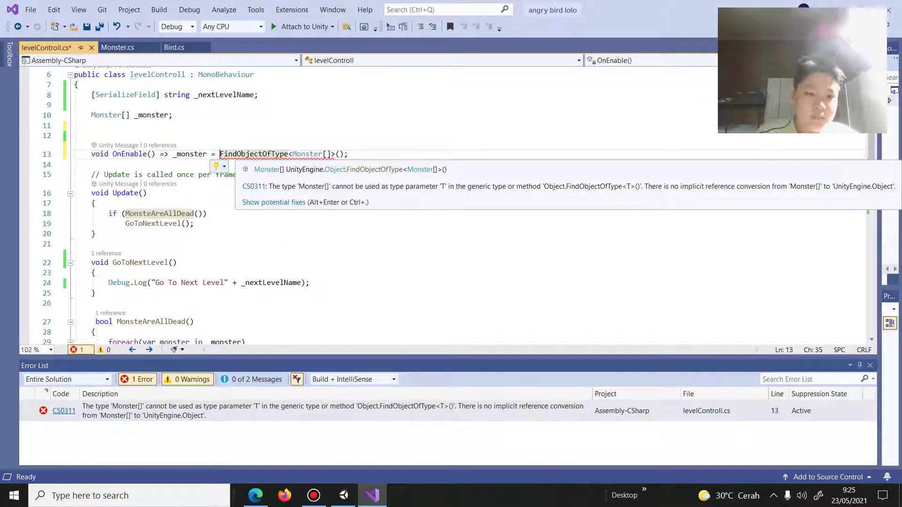
key(ctrl+period)
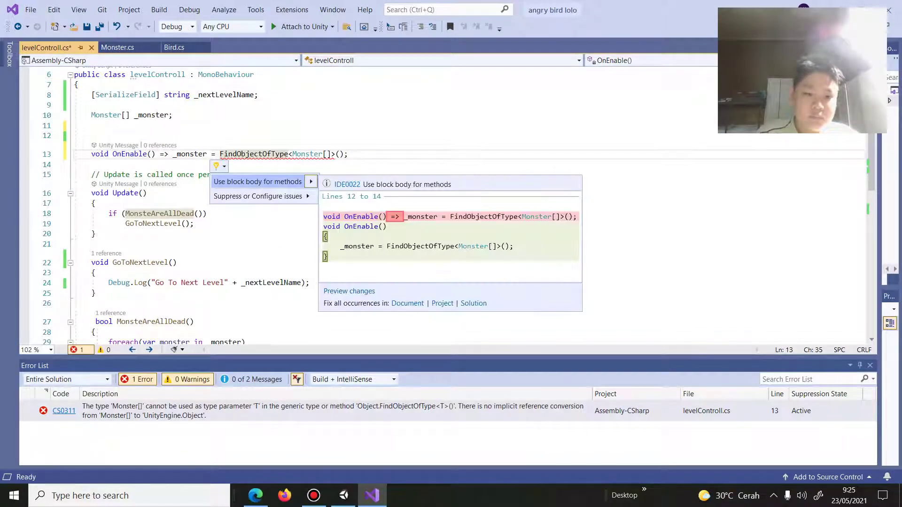
key(Return)
scroll(446, 202, down, 2)
scroll(446, 202, down, 2)
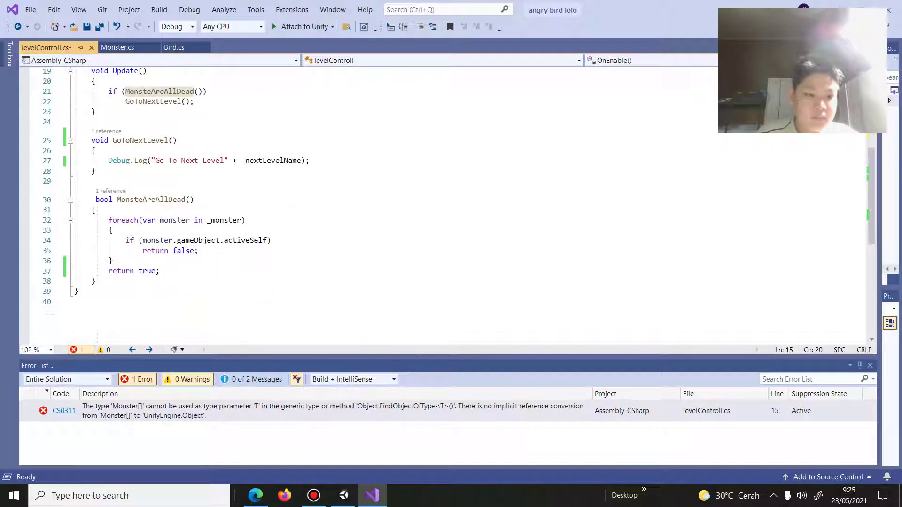
ctrl+scroll(446, 202, up, 3)
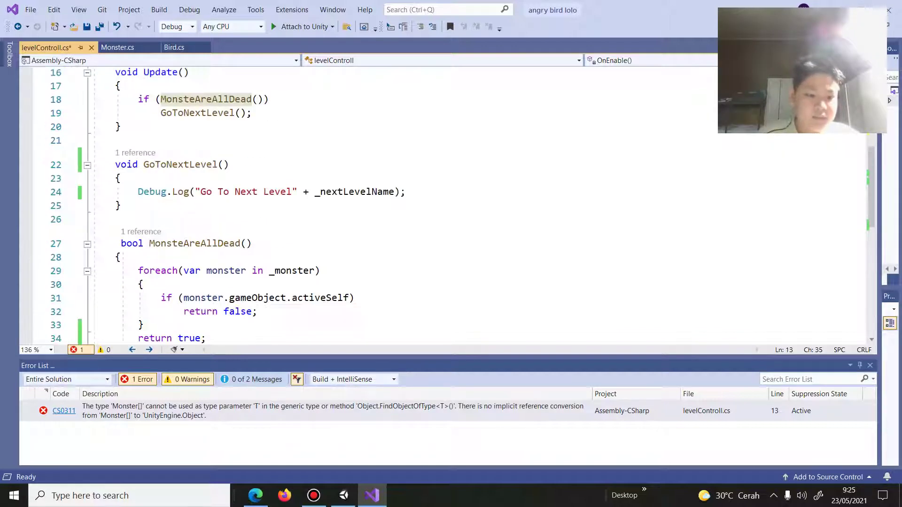
ctrl+scroll(446, 202, down, 3)
key(ctrl+s)
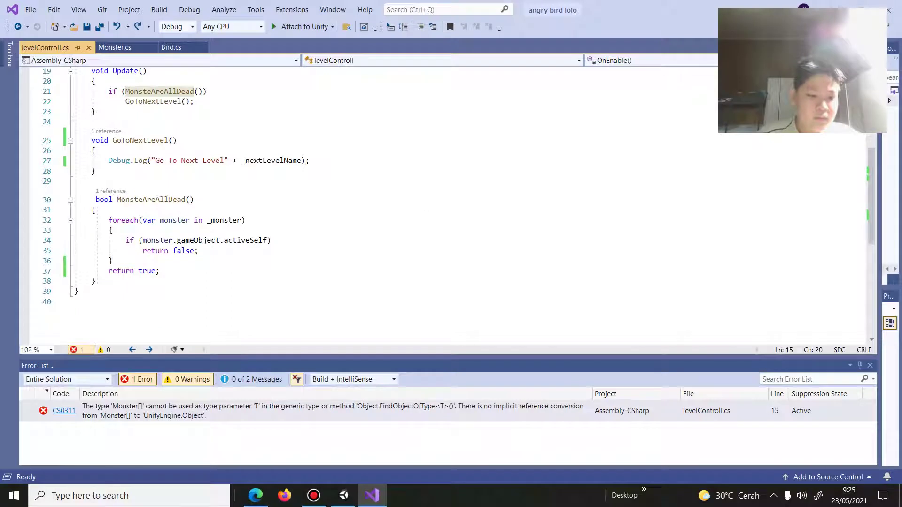
ctrl+scroll(447, 202, up, 1)
scroll(446, 202, up, 4)
scroll(446, 202, up, 3)
click(282, 160)
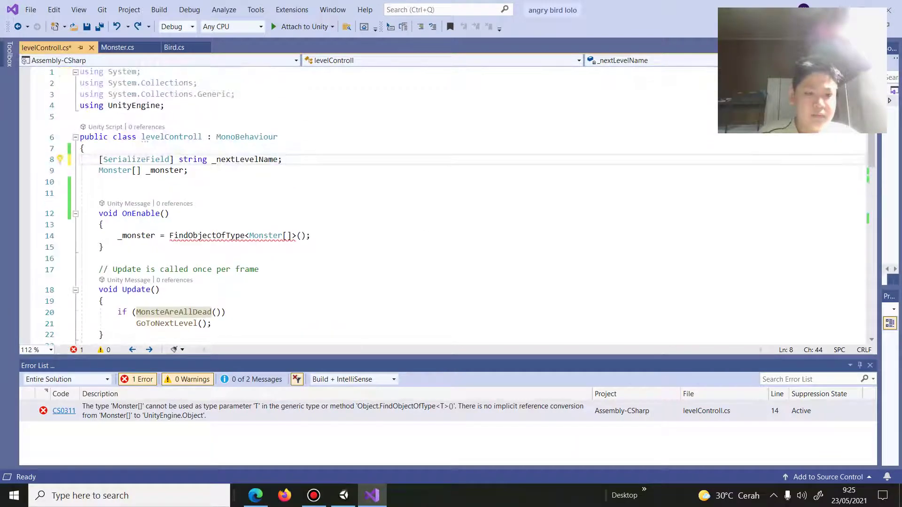
Add a blank line below the _nextLevelName field and review the Error List.
key(Return)
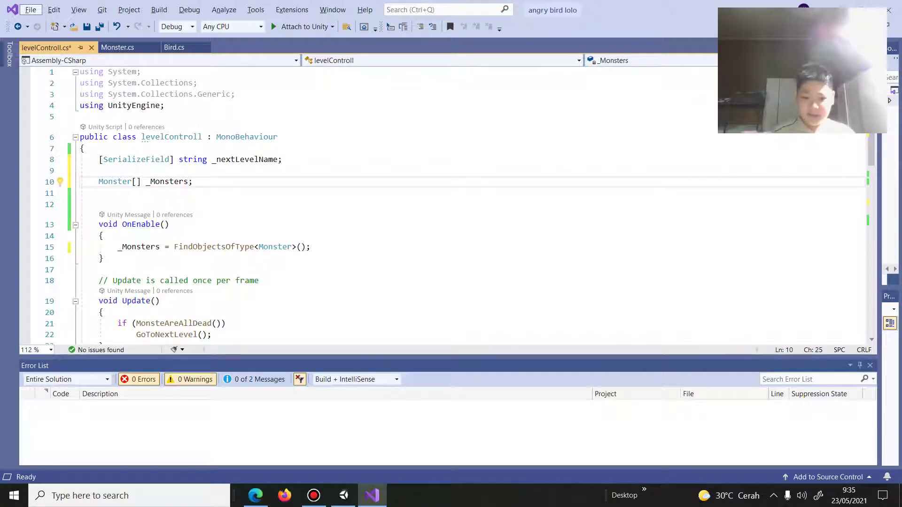
click(328, 423)
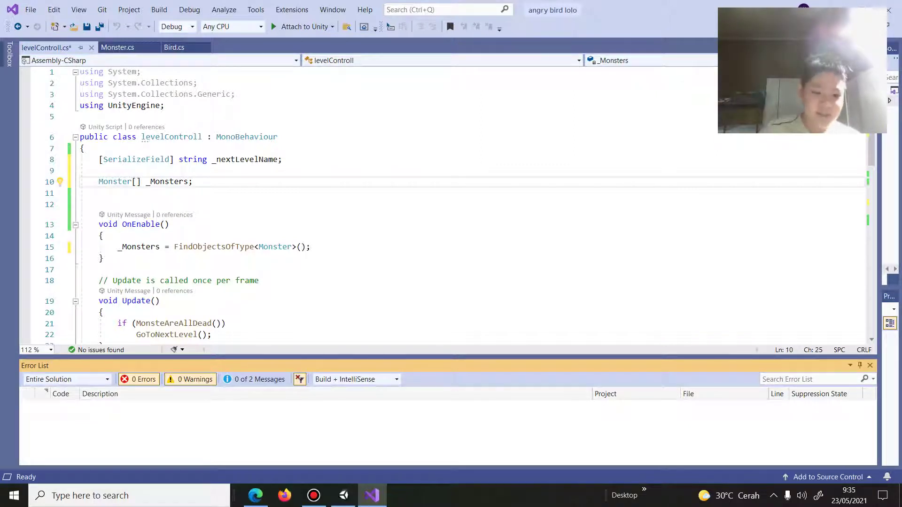
key(Escape)
Retype the field name so line 10 declares 'Monster[] _Monsters;'.
key(ctrl+shift+Left)
key(ctrl+shift+Left)
key(BackSpace)
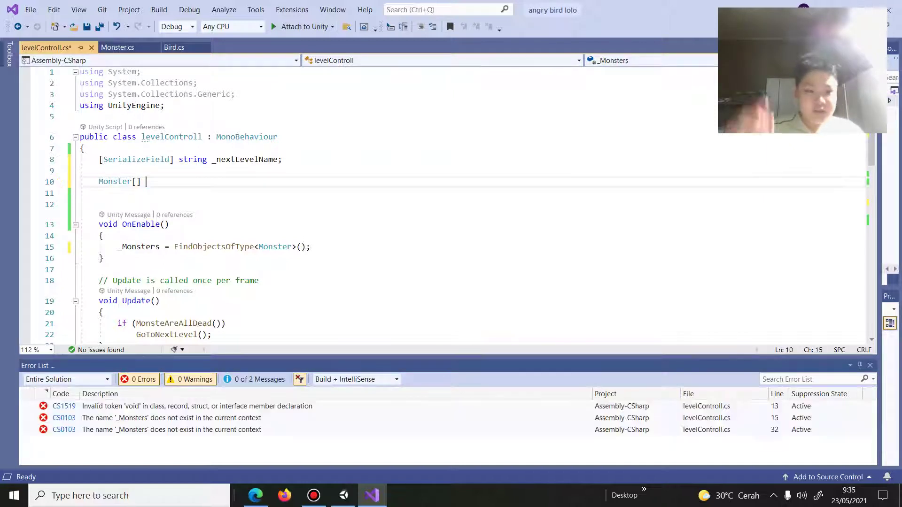
text(_)
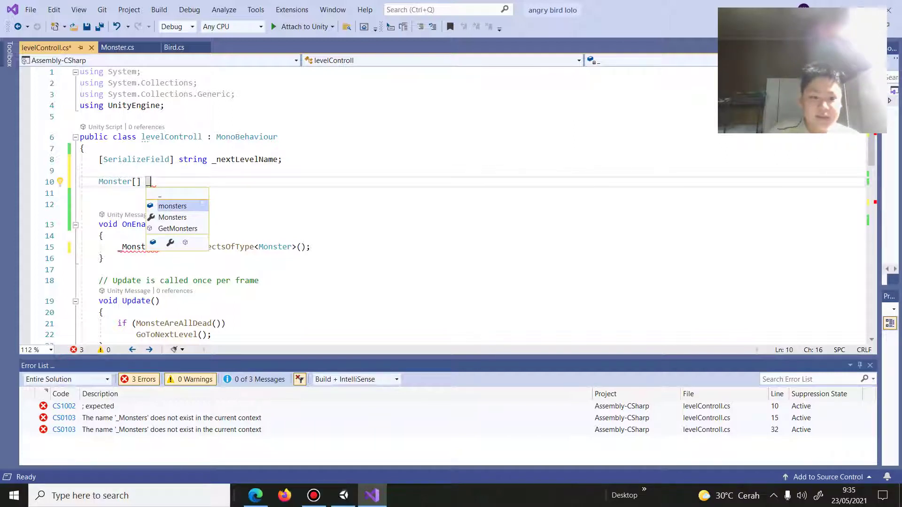
key(Down)
key(Tab)
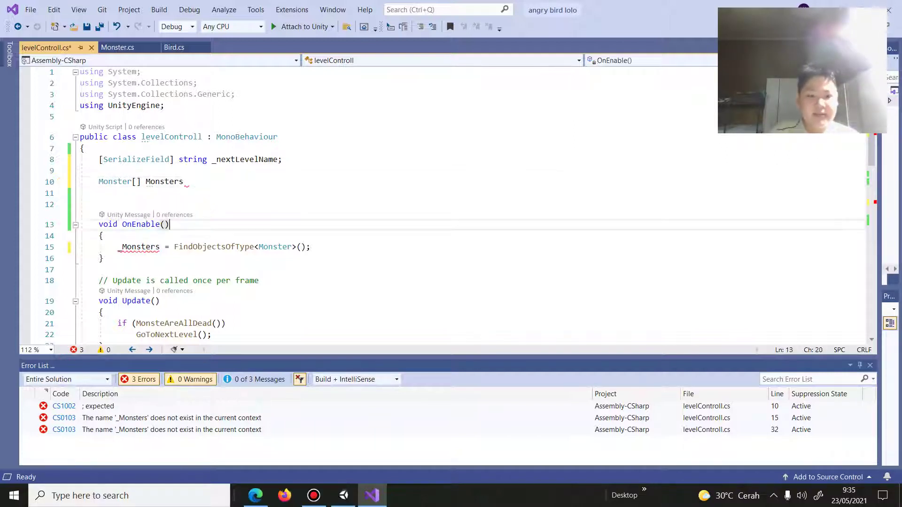
text(;)
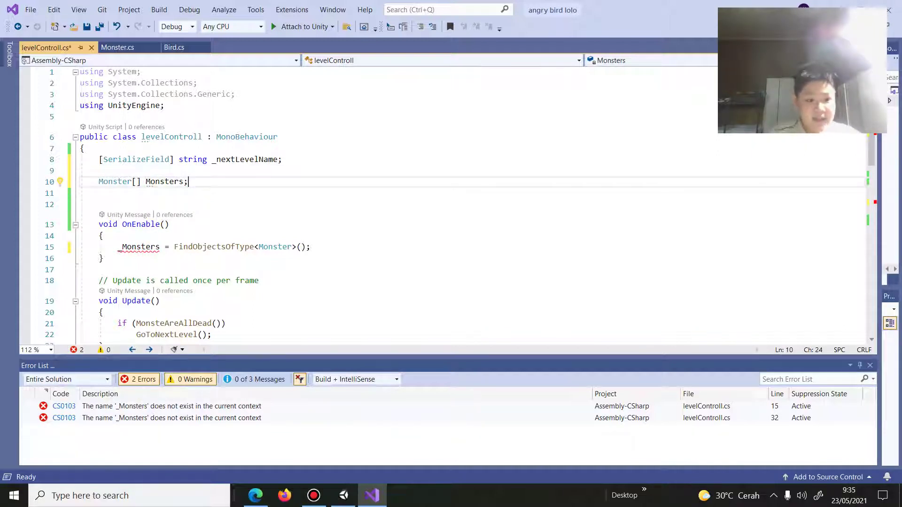
key(ctrl+shift+Left)
key(ctrl+shift+Left)
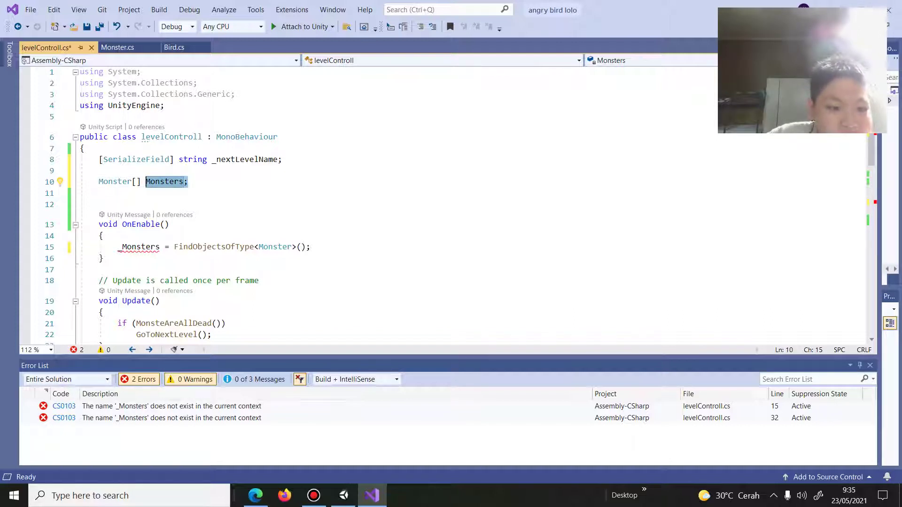
mouse_move(165, 182)
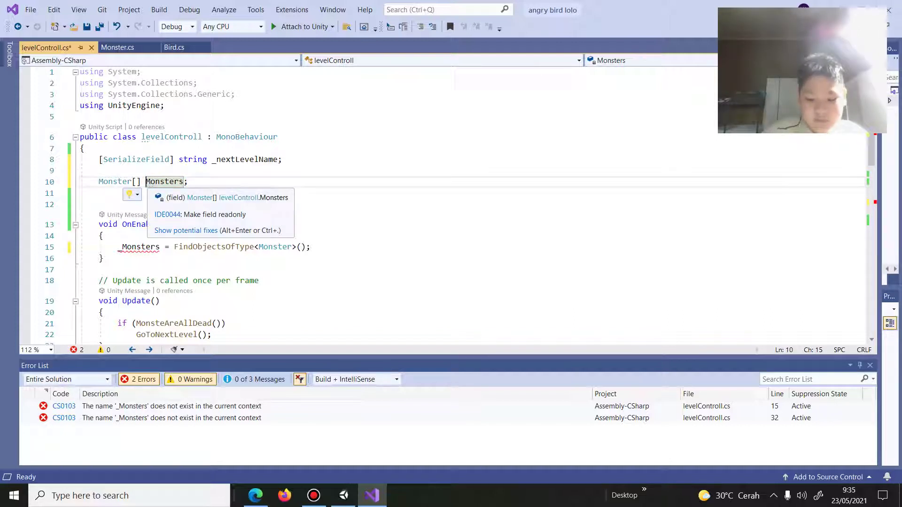
text(_)
click(193, 182)
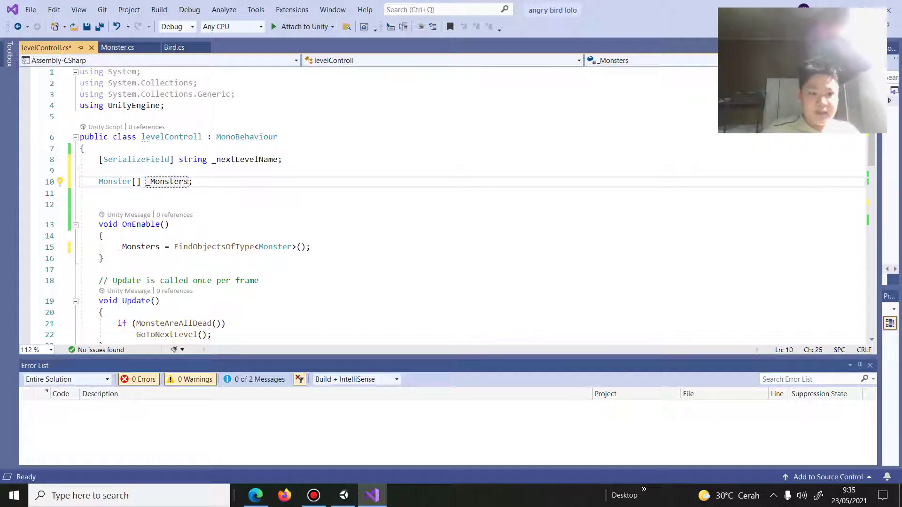
drag(99, 181, 100, 193)
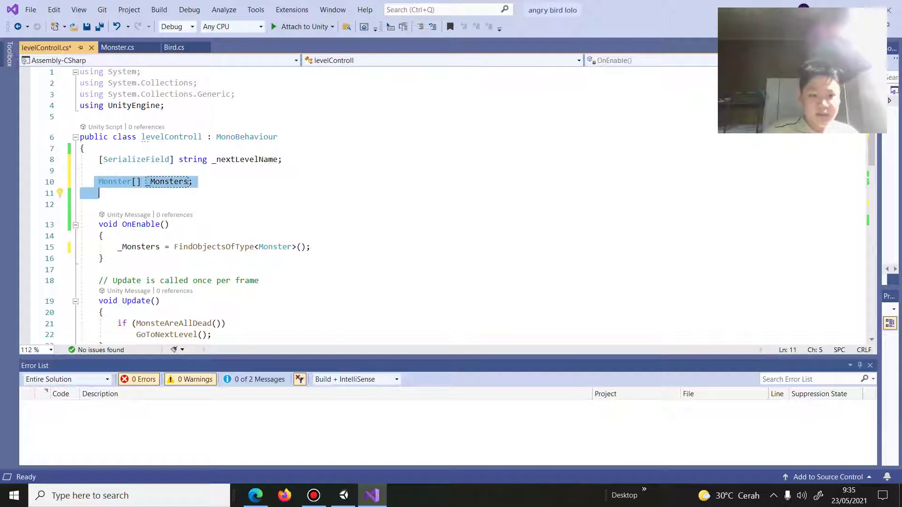
click(193, 182)
Review the MonsteAreAllDead loop over _Monsters and save the script.
scroll(442, 202, down, 1)
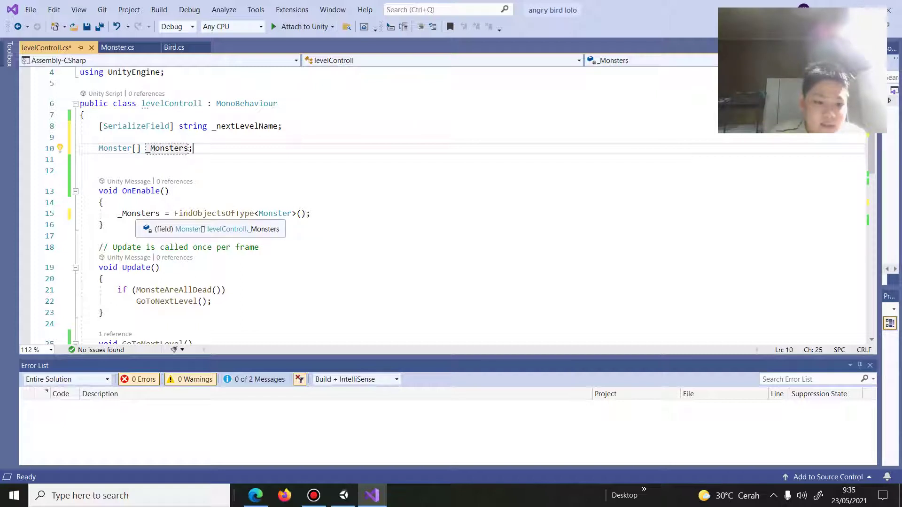
key(Down)
key(Down)
key(Down)
key(Down)
key(Down)
key(Down)
key(Down)
key(Up)
key(Up)
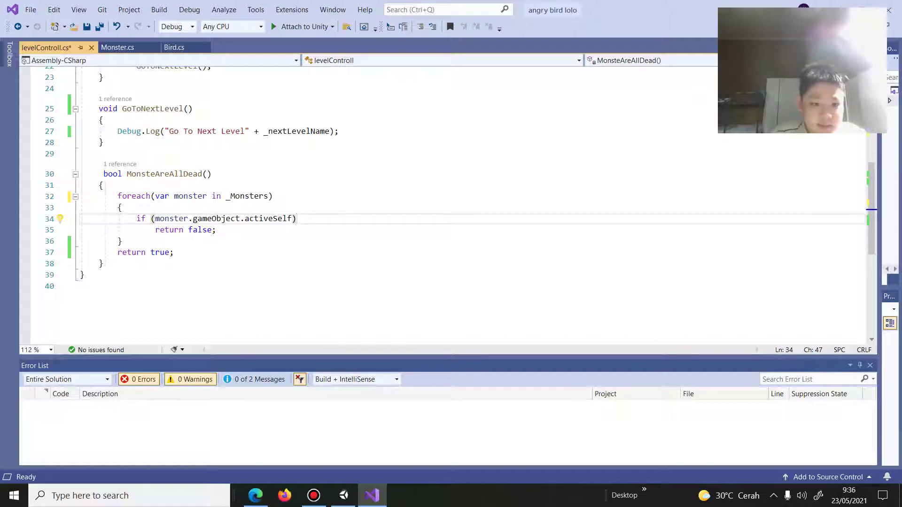
key(Up)
key(Up)
scroll(441, 202, up, 4)
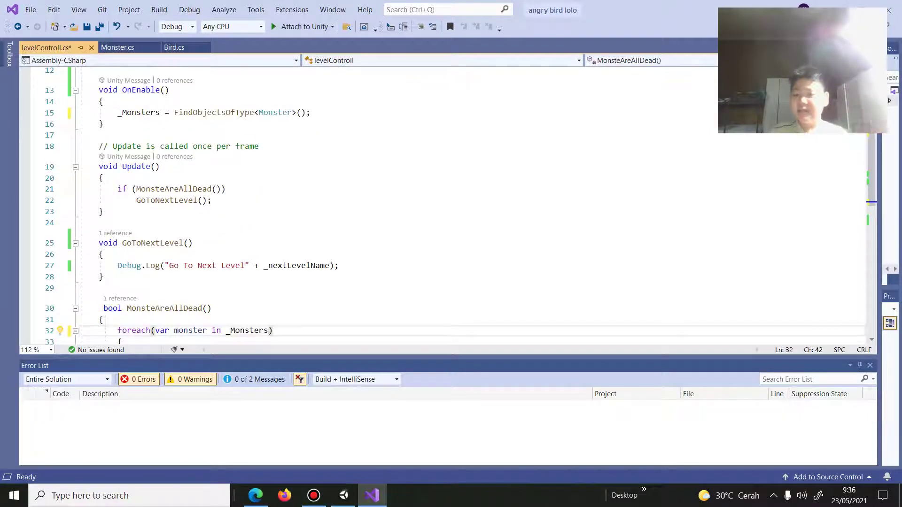
scroll(441, 202, up, 4)
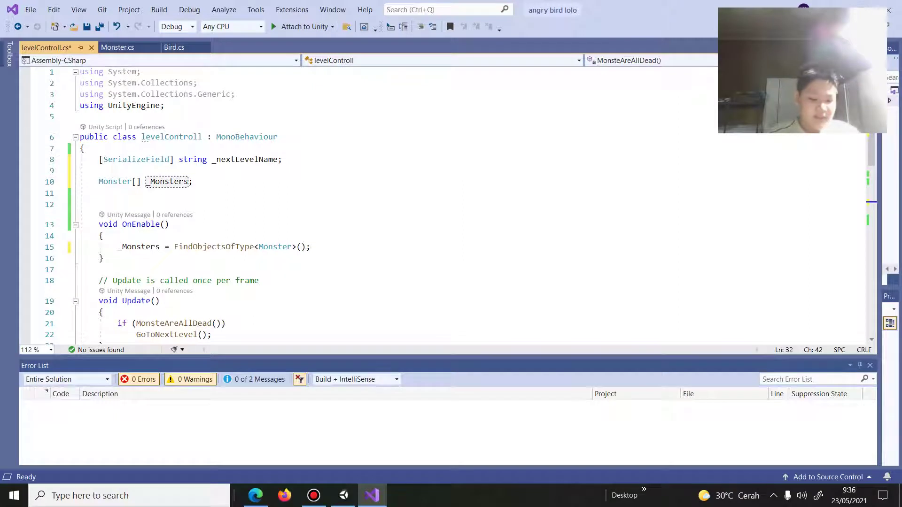
key(ctrl+s)
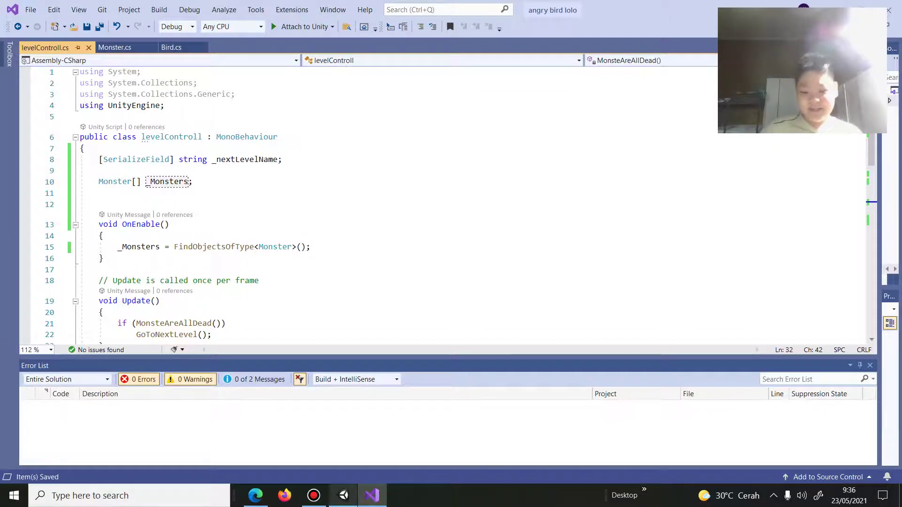
Open the level_1(ksal lolo) scene from Assets/Scenes in Unity instead of level2.
click(343, 495)
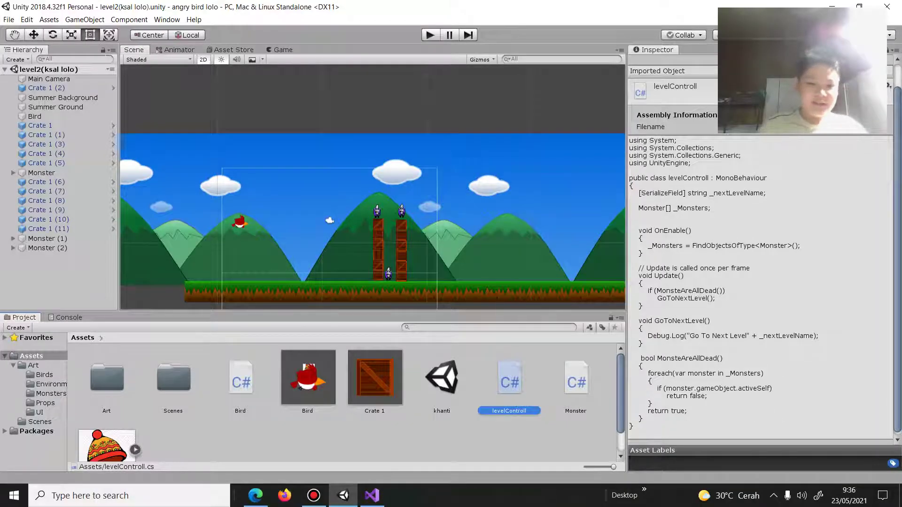
middle_drag(371, 263, 395, 183)
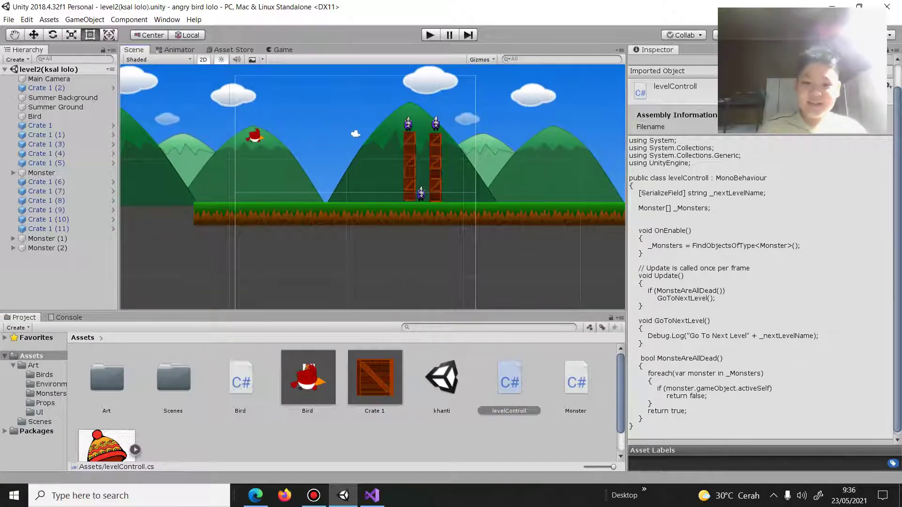
click(372, 495)
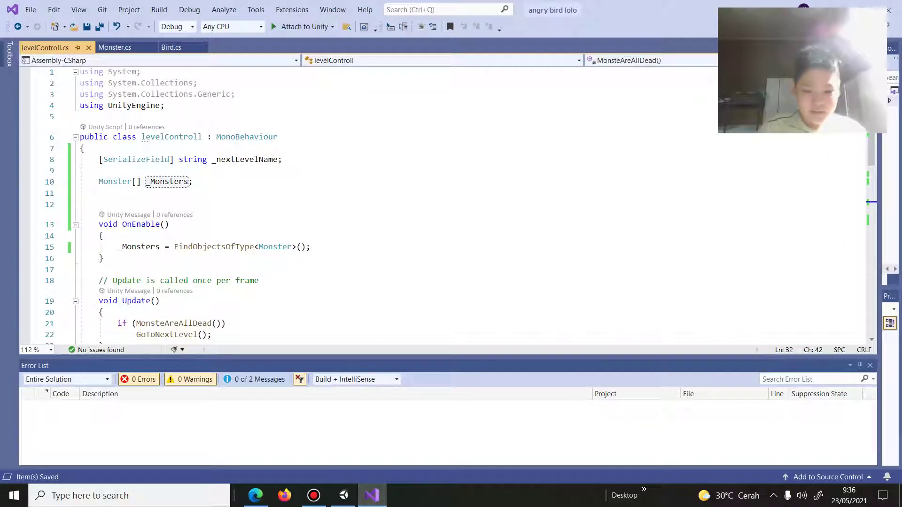
click(343, 495)
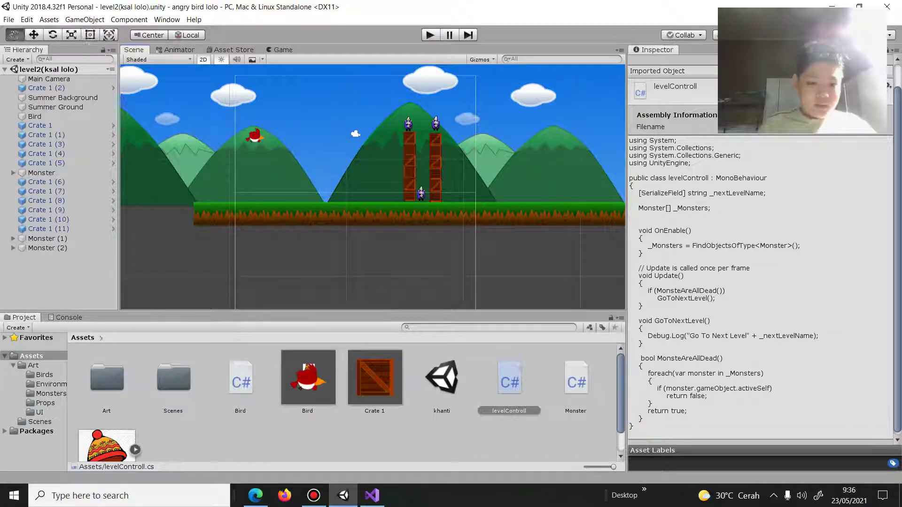
click(40, 422)
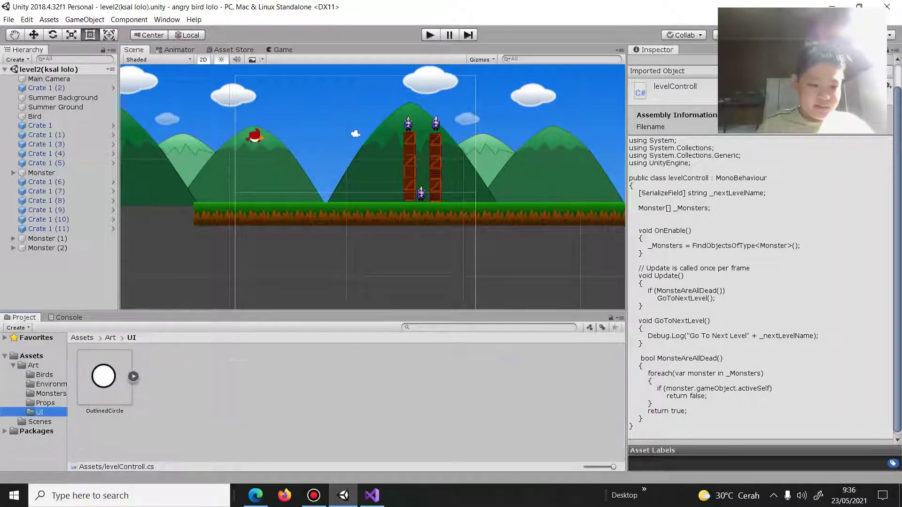
double_click(168, 378)
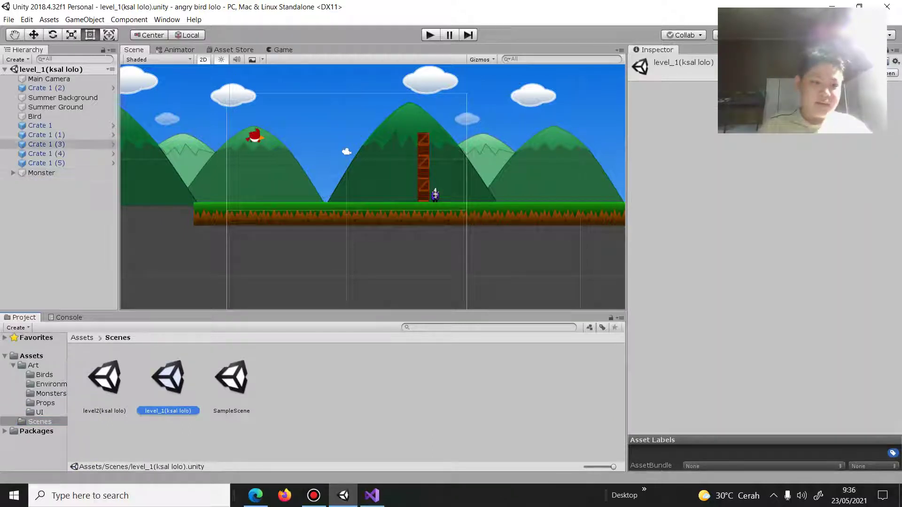
Create a new empty GameObject in the level_1 scene.
click(84, 19)
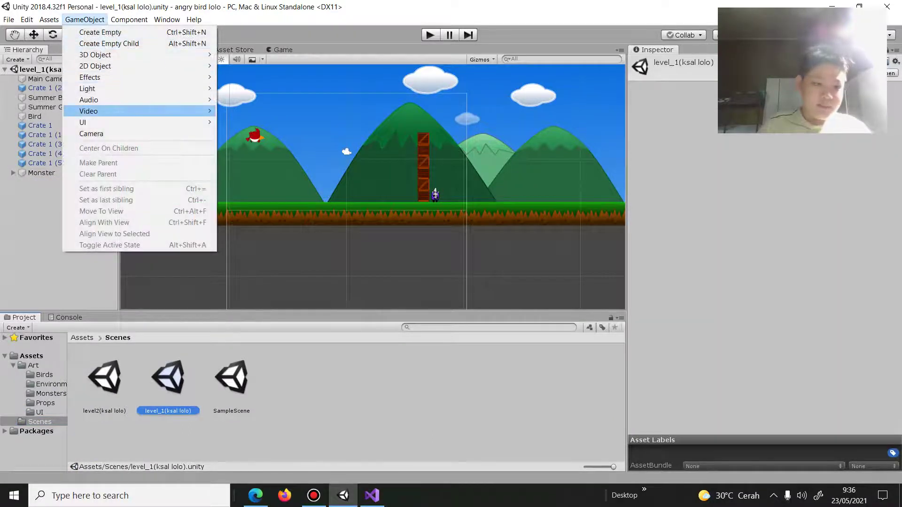
click(109, 44)
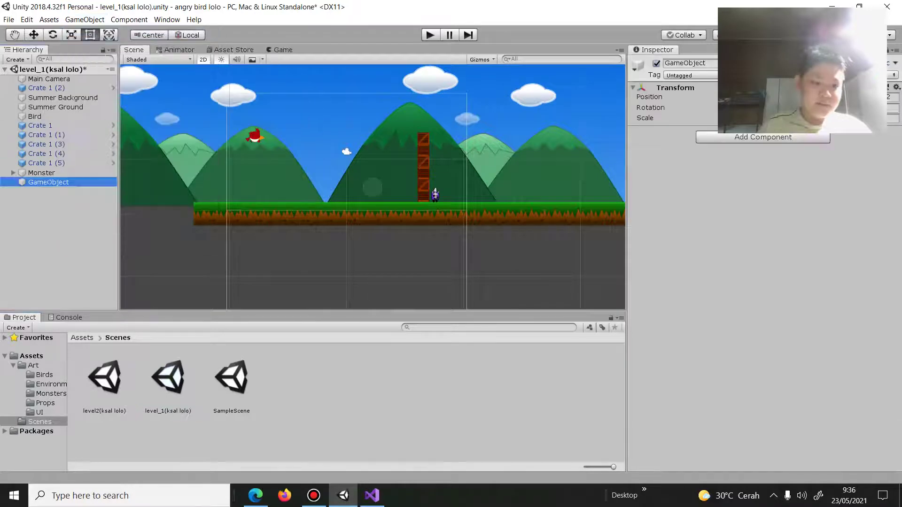
right_click(721, 88)
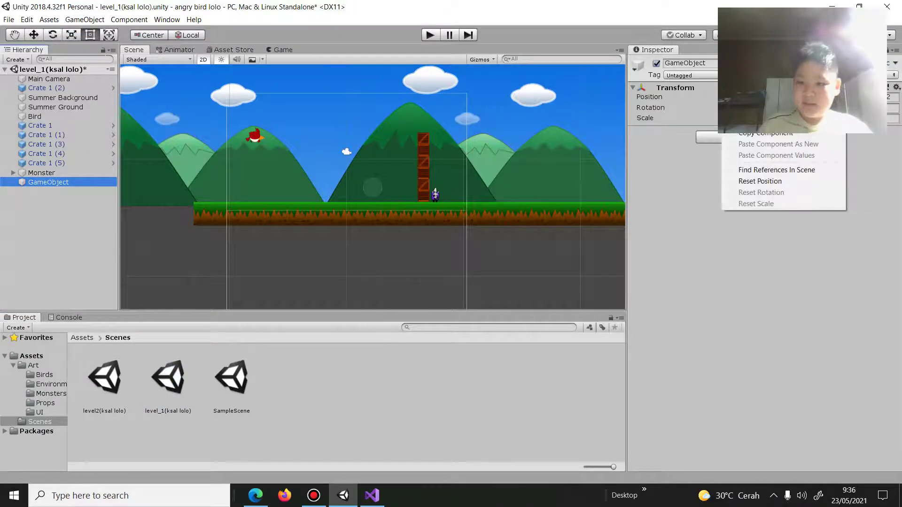
key(Escape)
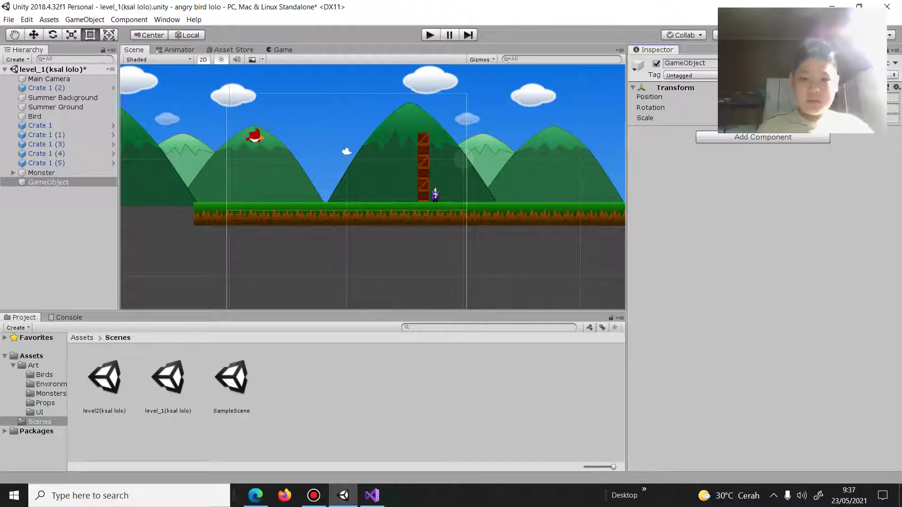
Add the Level Controll script to it with Next Level Name level2(ksal lolo).
click(763, 137)
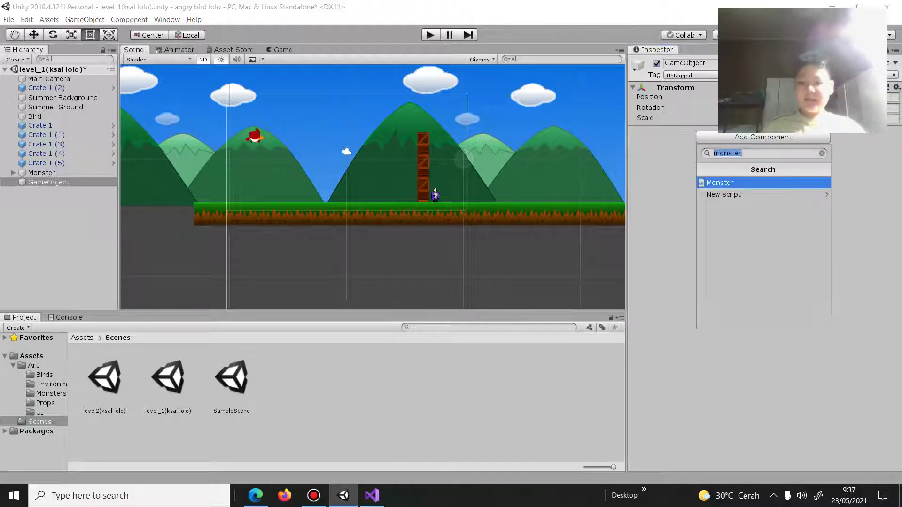
key(BackSpace)
text(le)
key(Down)
key(Return)
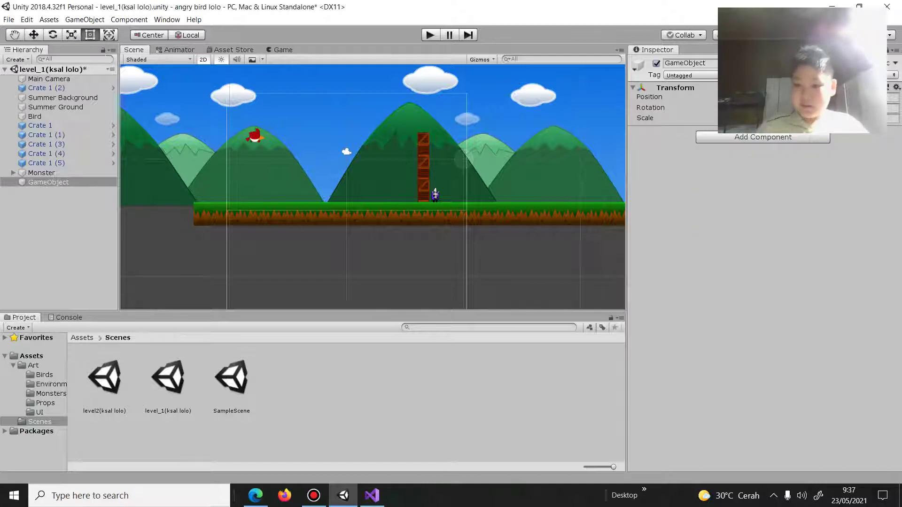
click(817, 152)
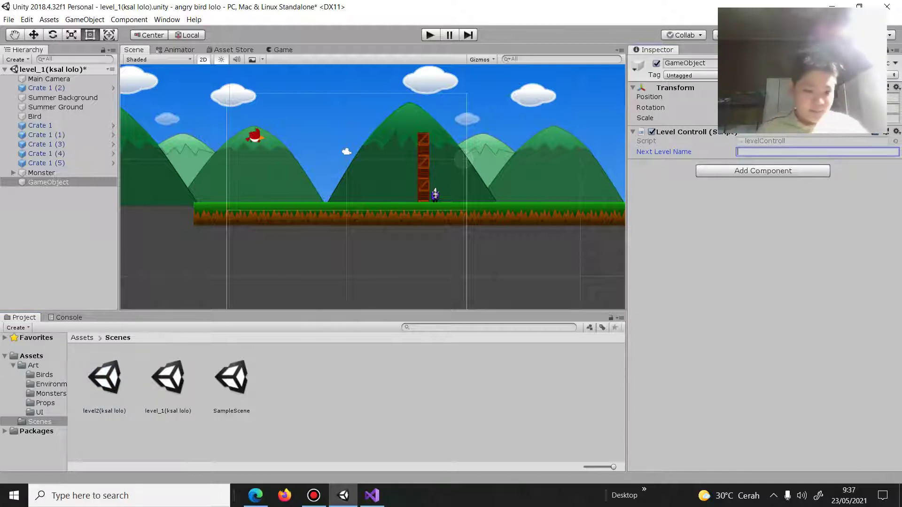
text(level2(ksal lolo)
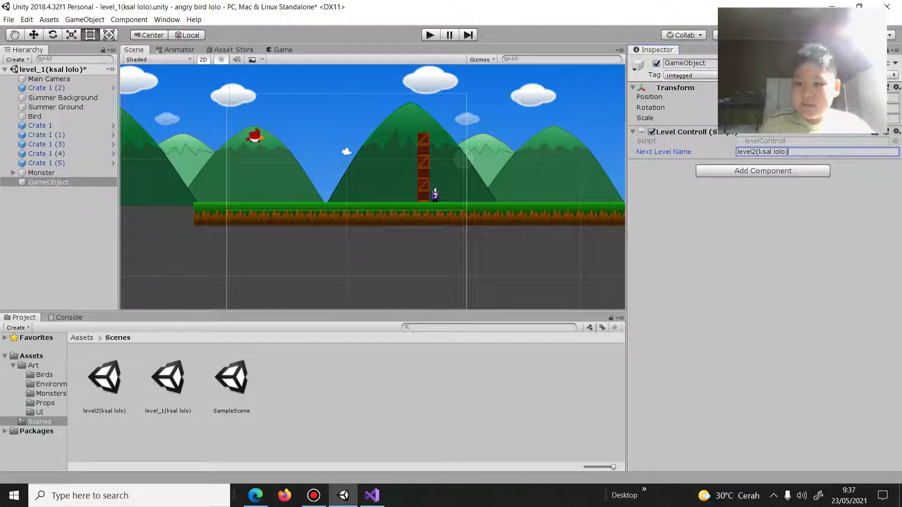
click(685, 63)
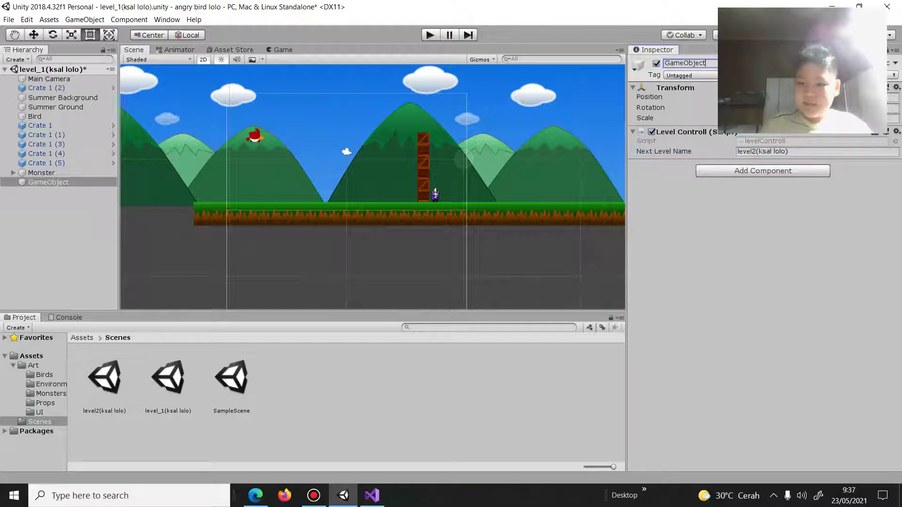
Rename the controller object to LevelControler and run the level in Play mode.
key(BackSpace)
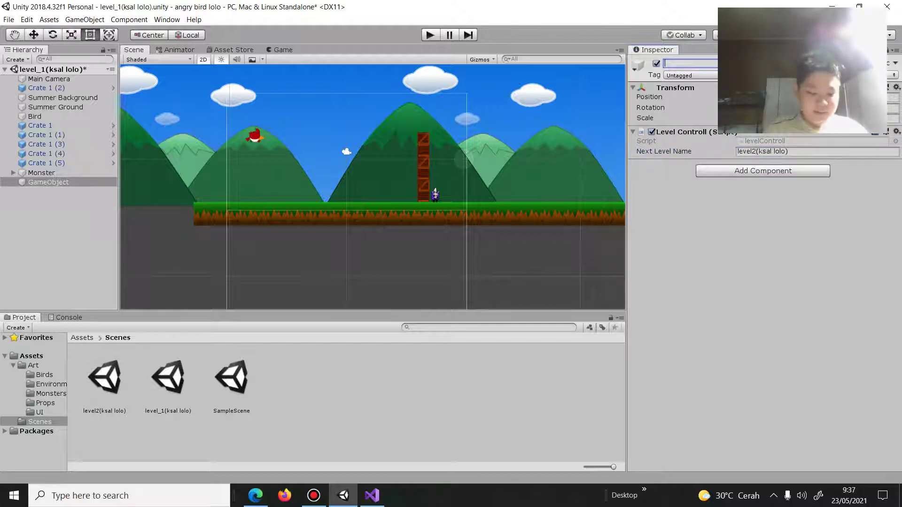
text(Level)
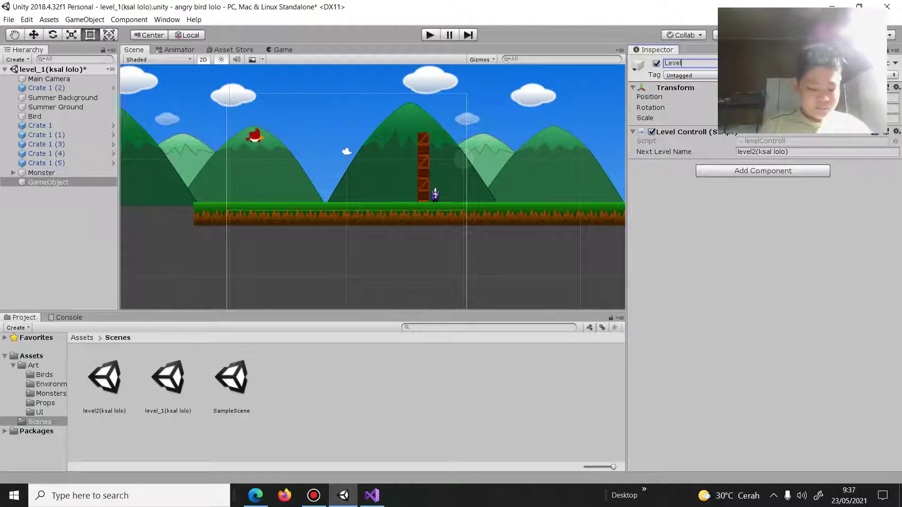
text(Controler)
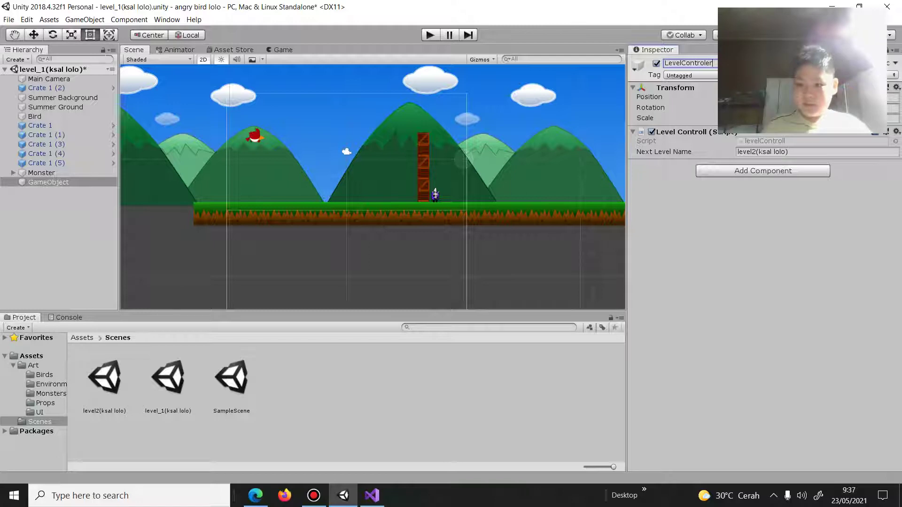
key(Return)
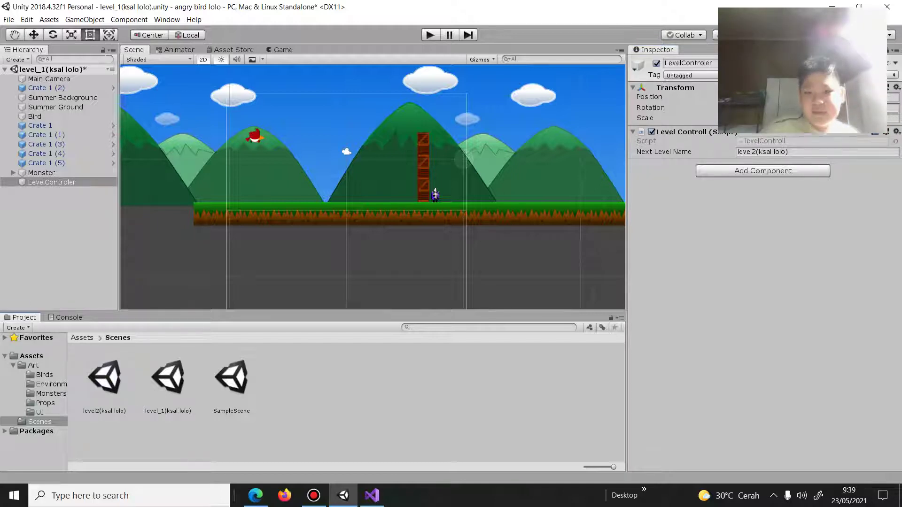
key(ctrl+p)
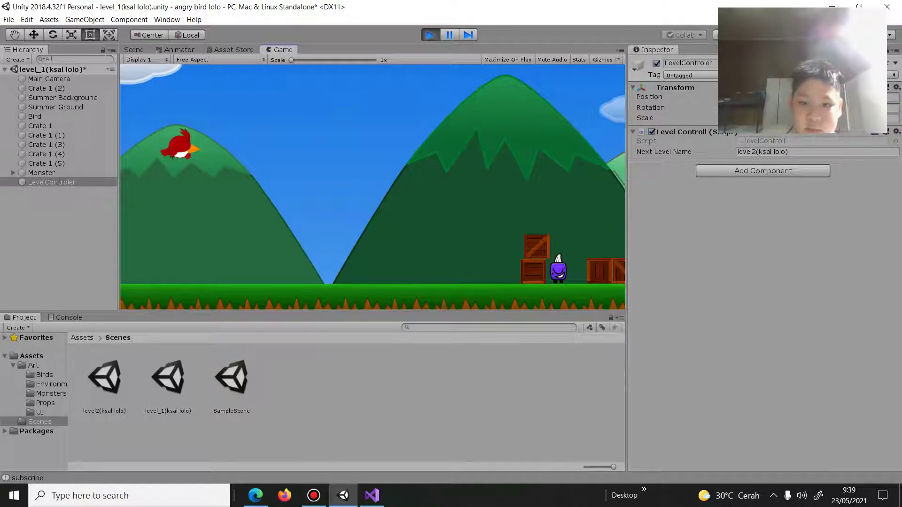
Stop Play mode, then select and frame the Monster object in the scene.
key(ctrl+p)
click(42, 172)
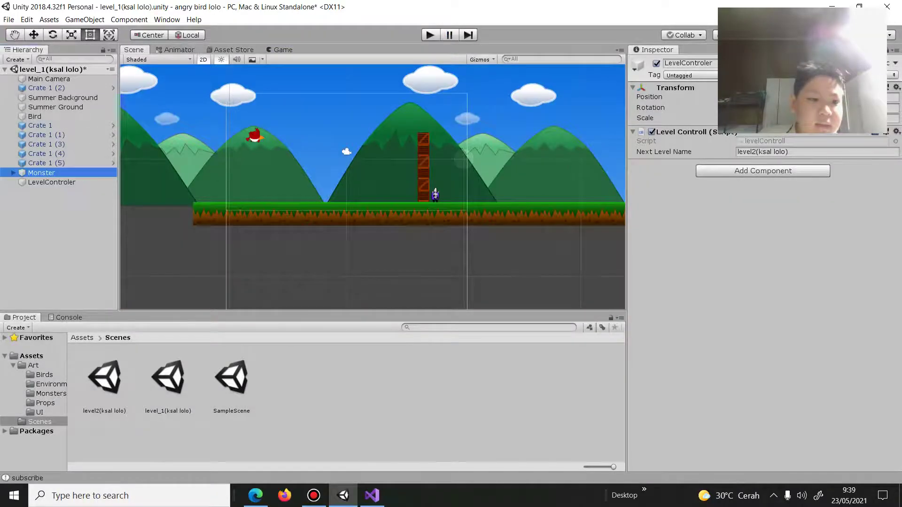
key(f)
click(13, 173)
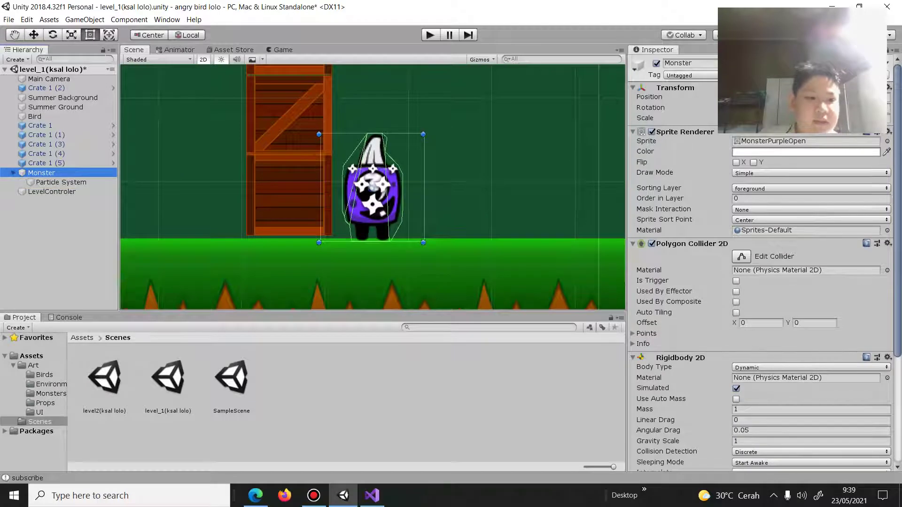
key(Left)
Open the Monster (Script) component in Visual Studio from the Inspector.
scroll(761, 263, down, 1)
scroll(761, 263, down, 2)
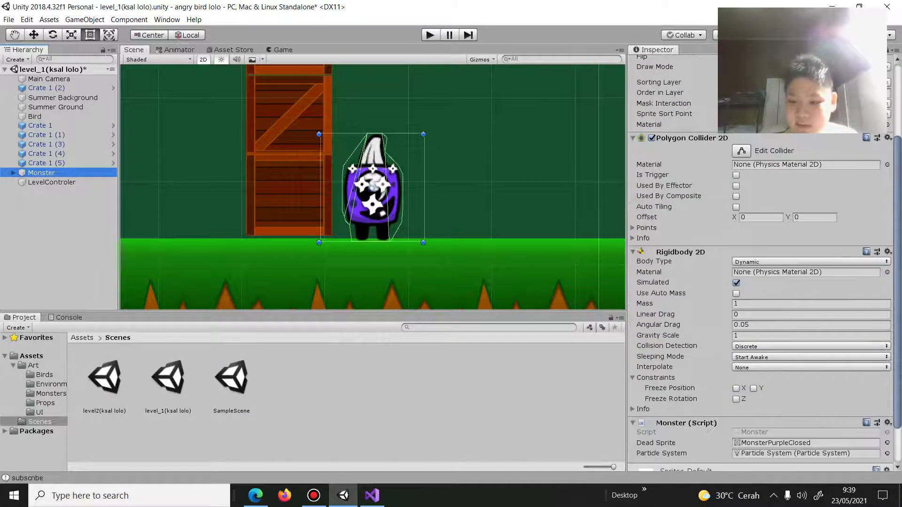
scroll(761, 263, down, 2)
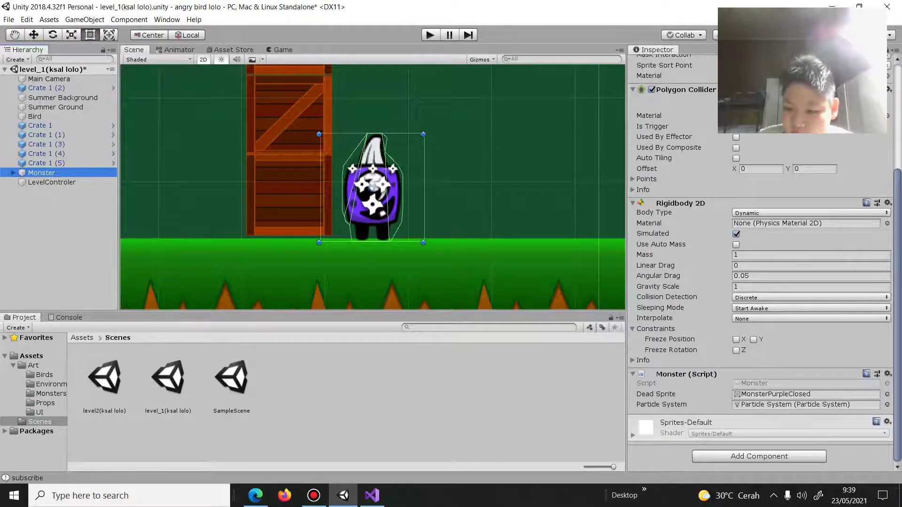
double_click(754, 383)
scroll(441, 202, down, 3)
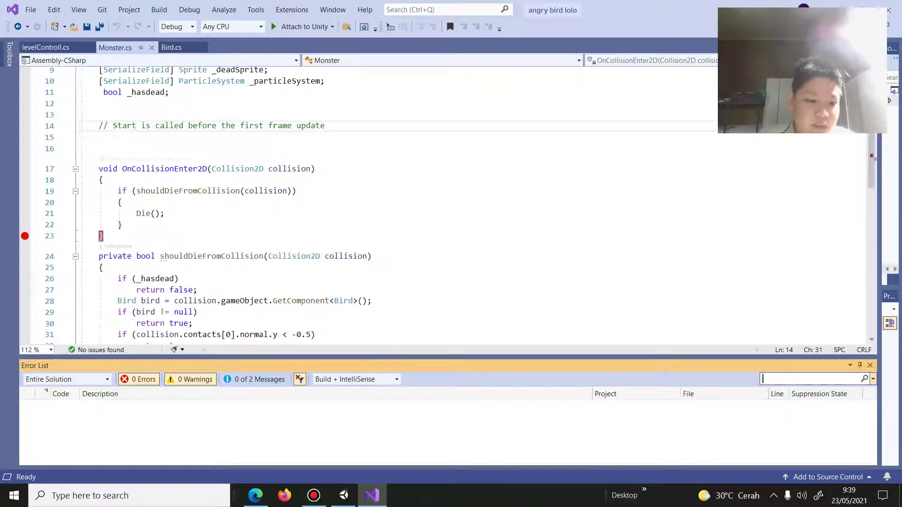
Remove the line 23 breakpoint and uncomment gameObject.SetActive(false) in Die().
click(100, 236)
click(25, 235)
scroll(441, 202, down, 6)
scroll(442, 202, down, 2)
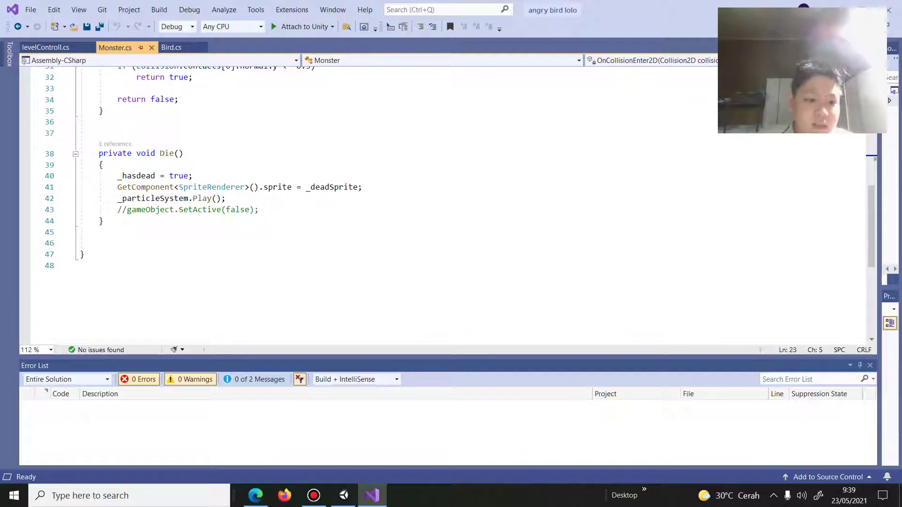
click(126, 210)
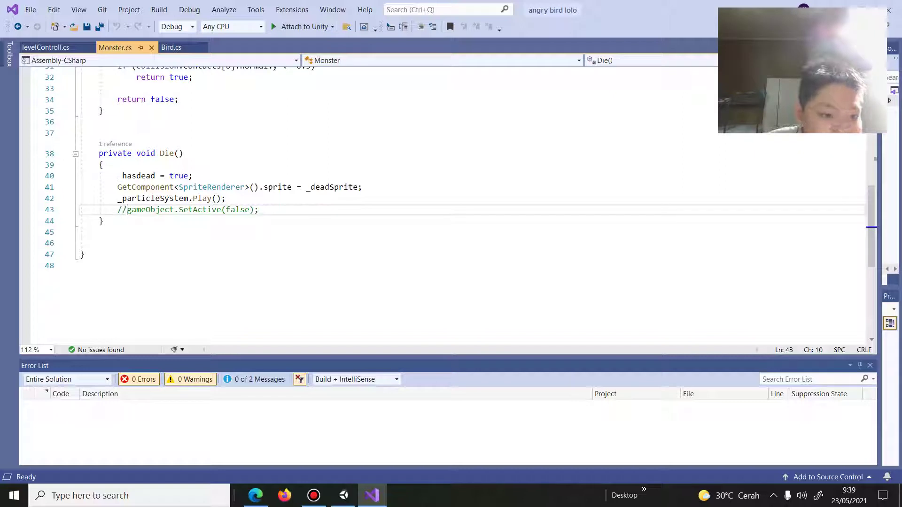
key(BackSpace)
key(BackSpace)
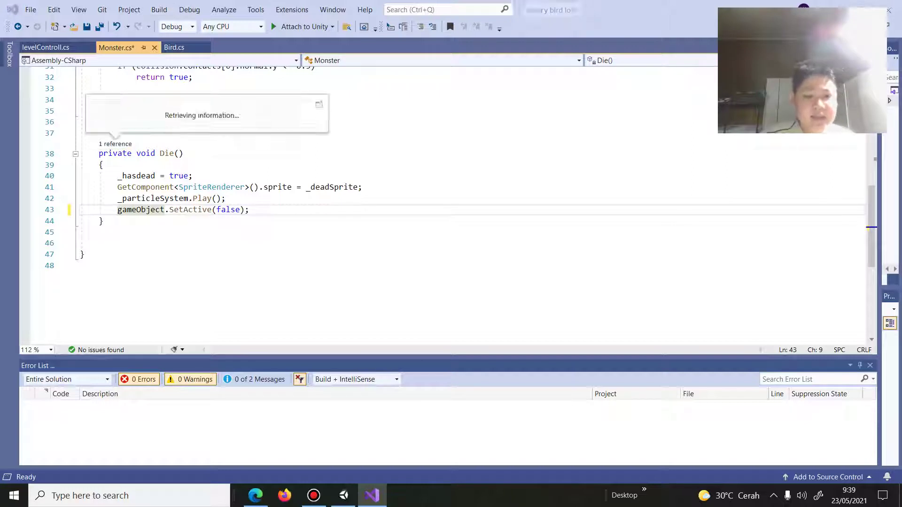
Place the caret at the return type of the Die() declaration.
click(184, 154)
key(alt)
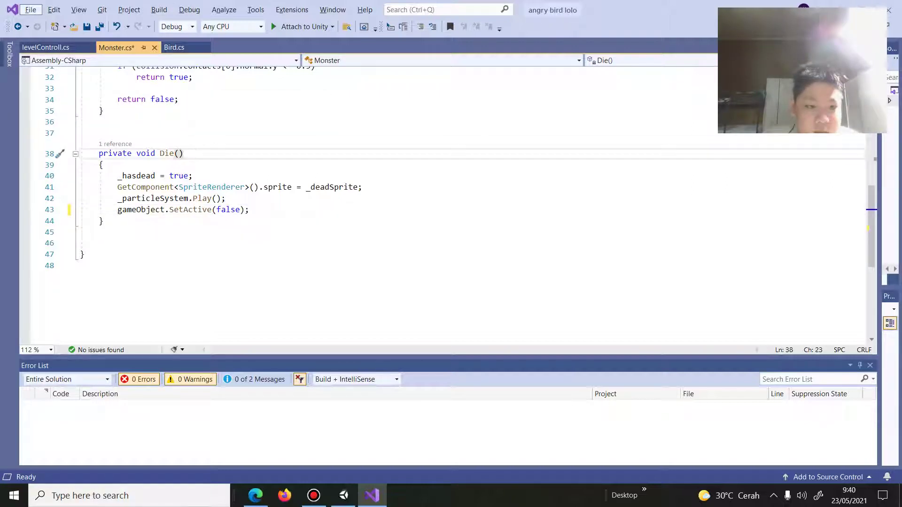
click(99, 133)
click(155, 153)
Replace 'private void' before Die() with a hand-typed, misspelled enumerator return type.
key(BackSpace)
key(BackSpace)
key(BackSpace)
key(BackSpace)
key(BackSpace)
key(BackSpace)
key(BackSpace)
key(BackSpace)
key(BackSpace)
key(BackSpace)
key(BackSpace)
text(in)
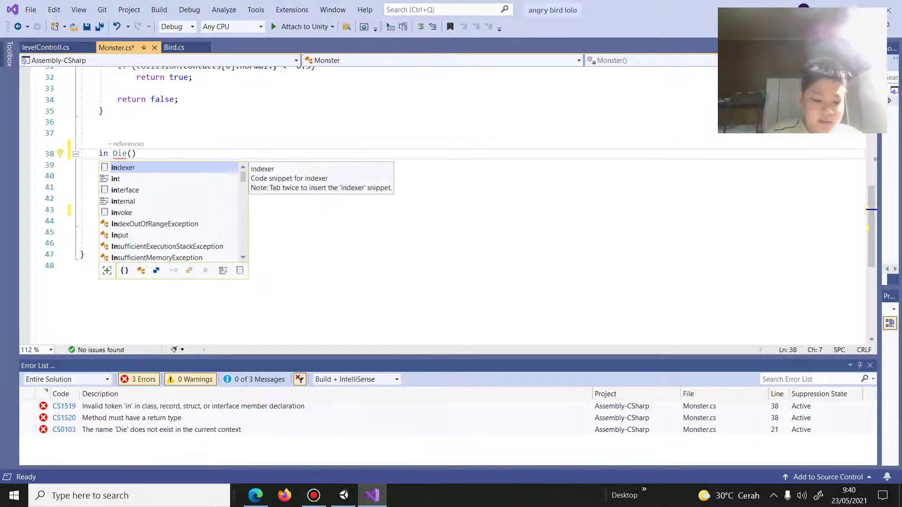
text(emu)
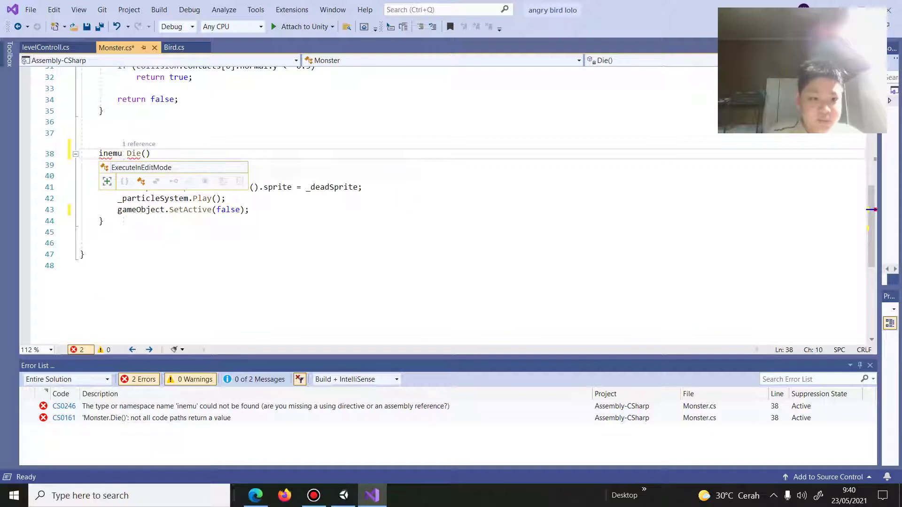
key(BackSpace)
key(BackSpace)
key(BackSpace)
key(BackSpace)
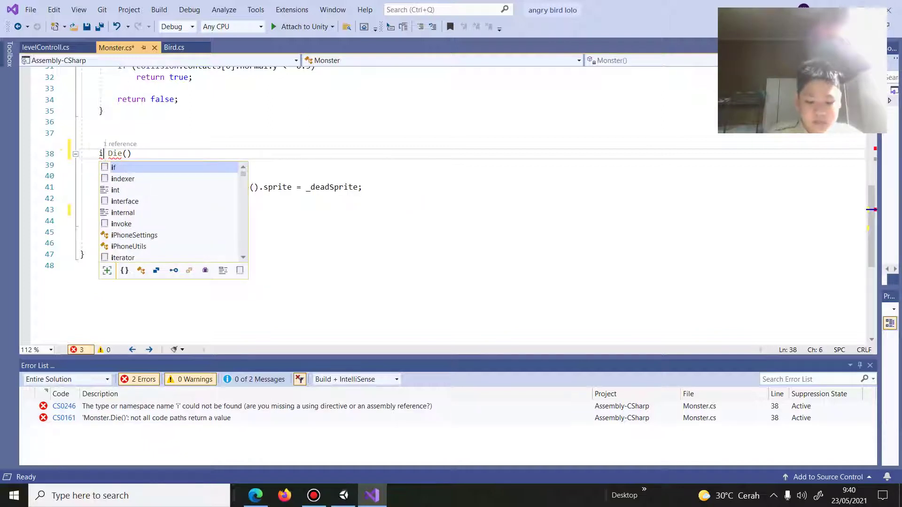
text(m)
key(BackSpace)
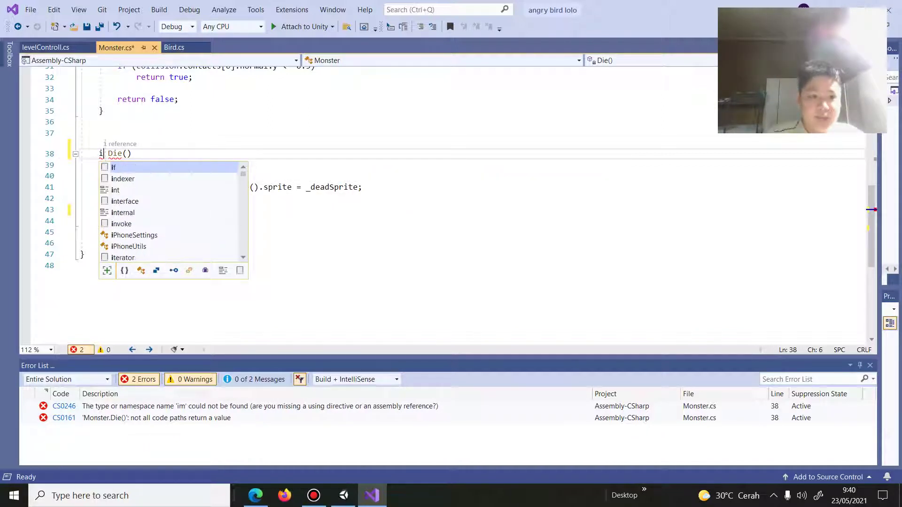
key(BackSpace)
key(alt)
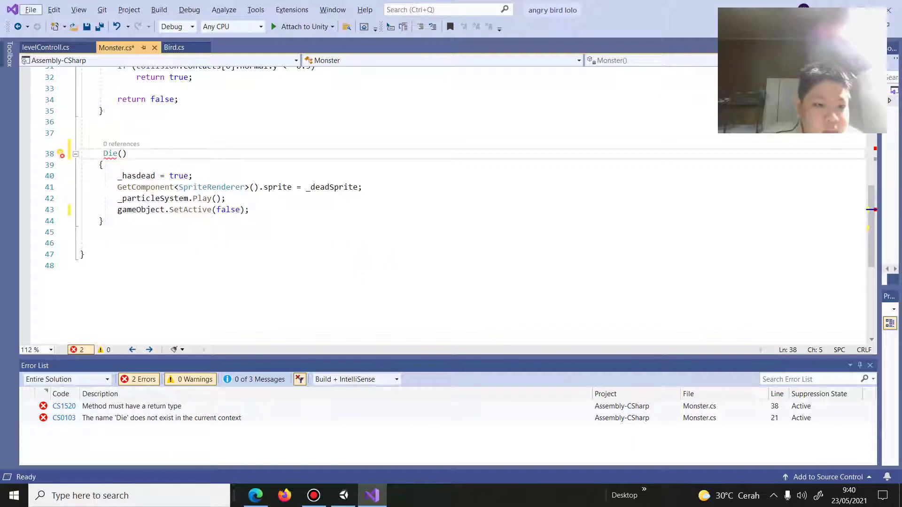
text(v)
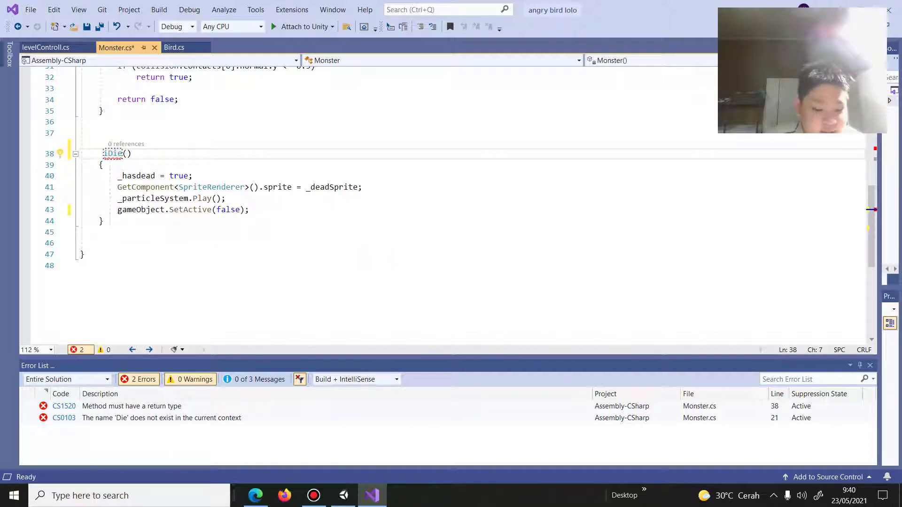
text(enume)
key(BackSpace)
text(inator)
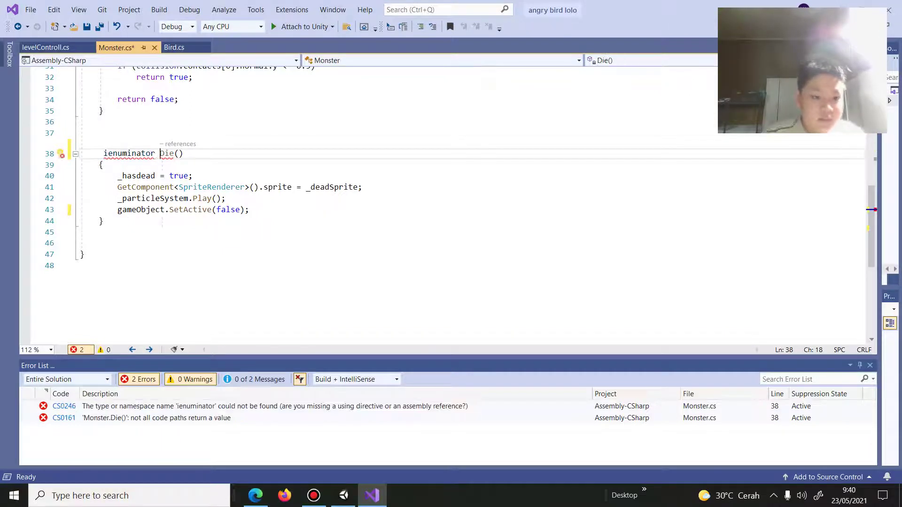
key(alt)
Correct the misspelled IEnuminator to IEnumerator using IntelliSense.
click(112, 153)
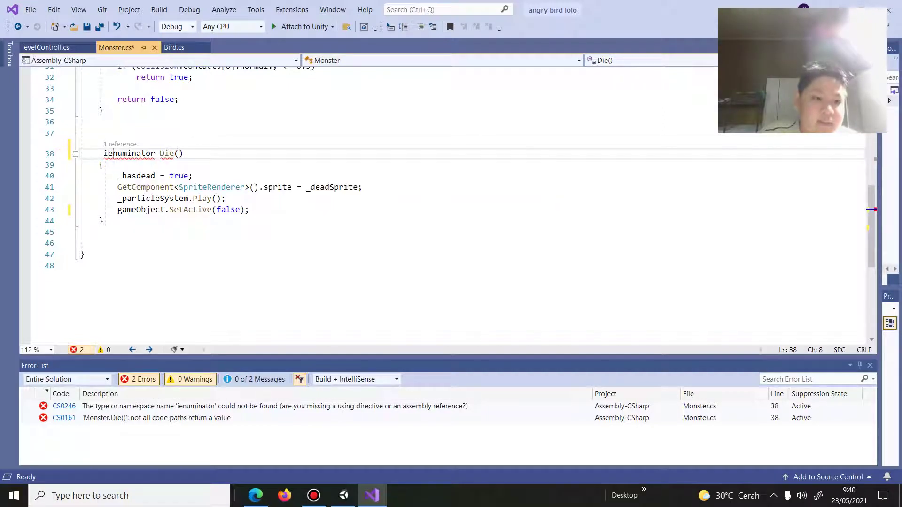
key(BackSpace)
key(BackSpace)
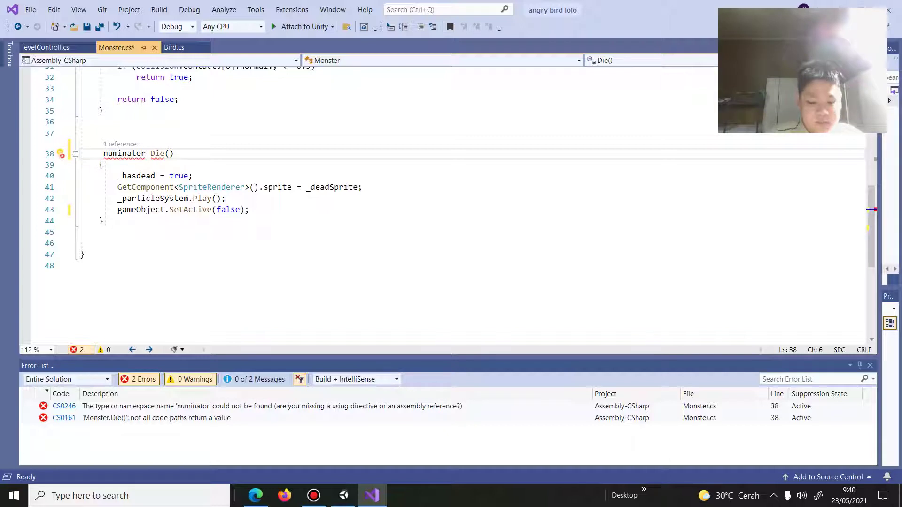
text(I)
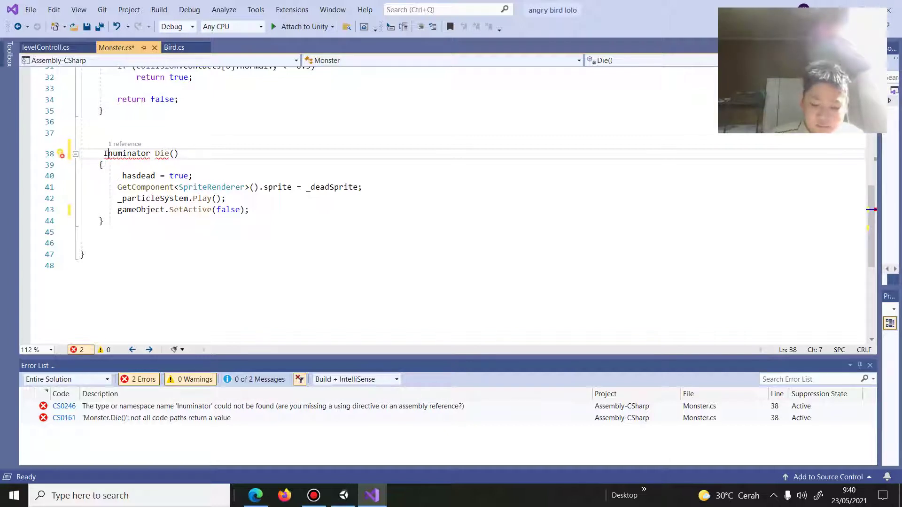
text(E)
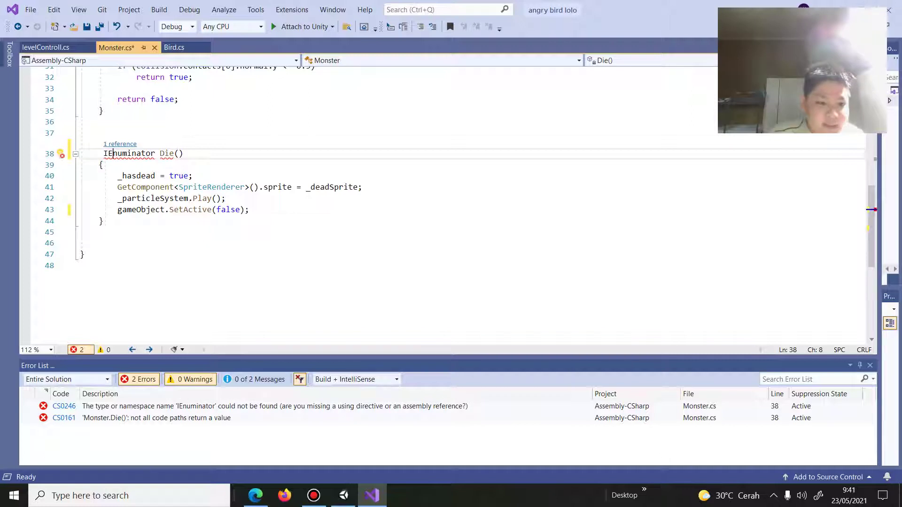
click(184, 154)
click(99, 133)
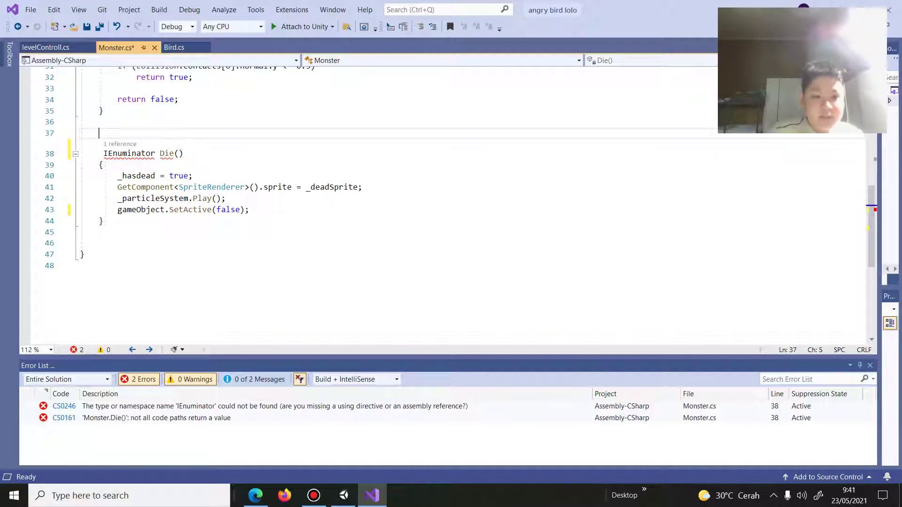
double_click(129, 153)
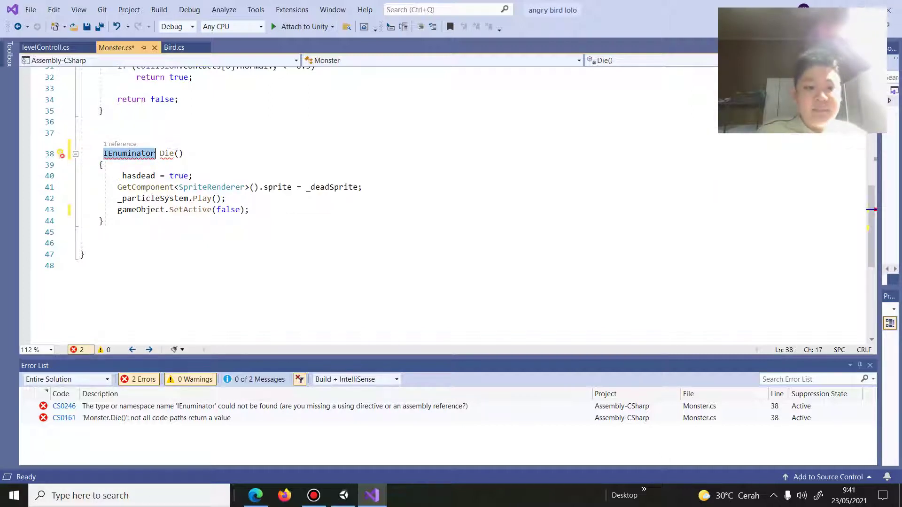
key(BackSpace)
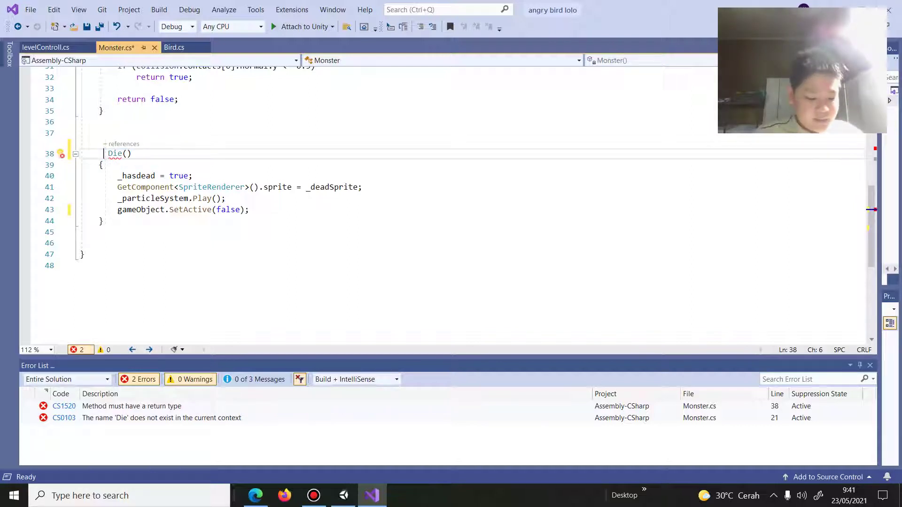
text(IE)
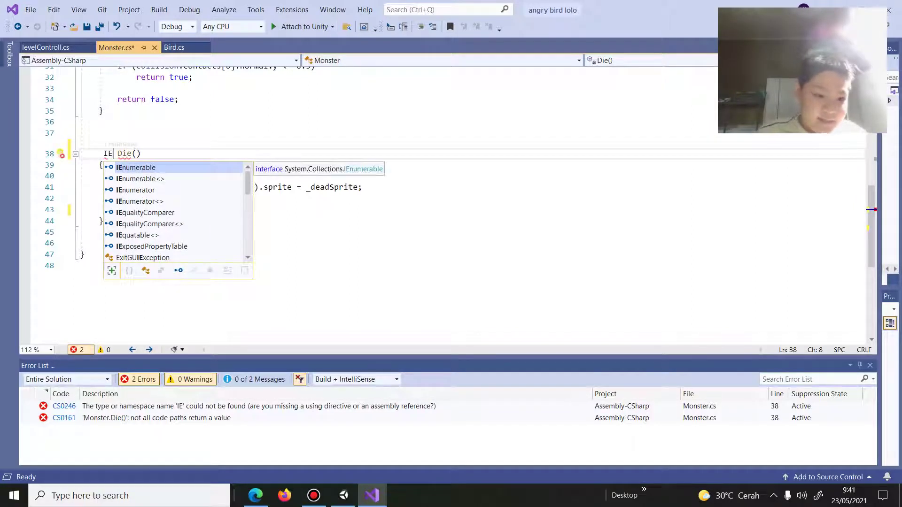
key(Down)
key(Down)
key(Tab)
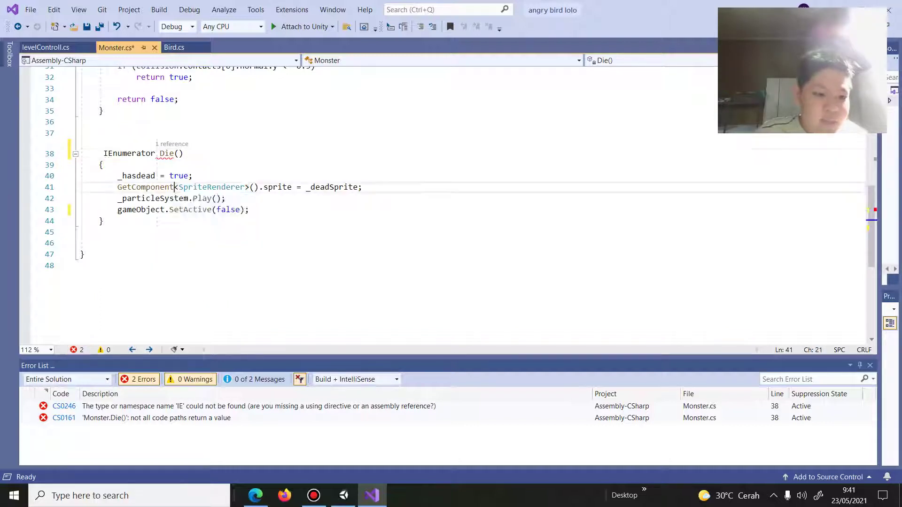
click(183, 153)
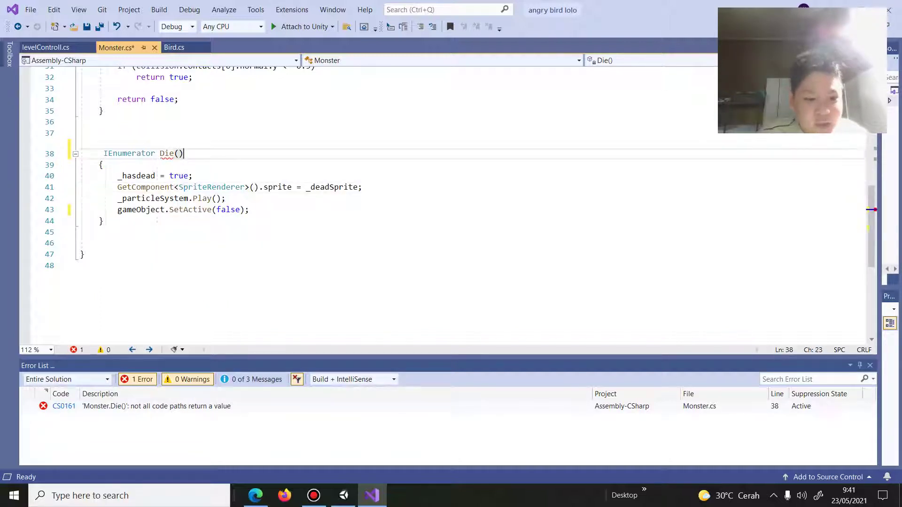
click(103, 164)
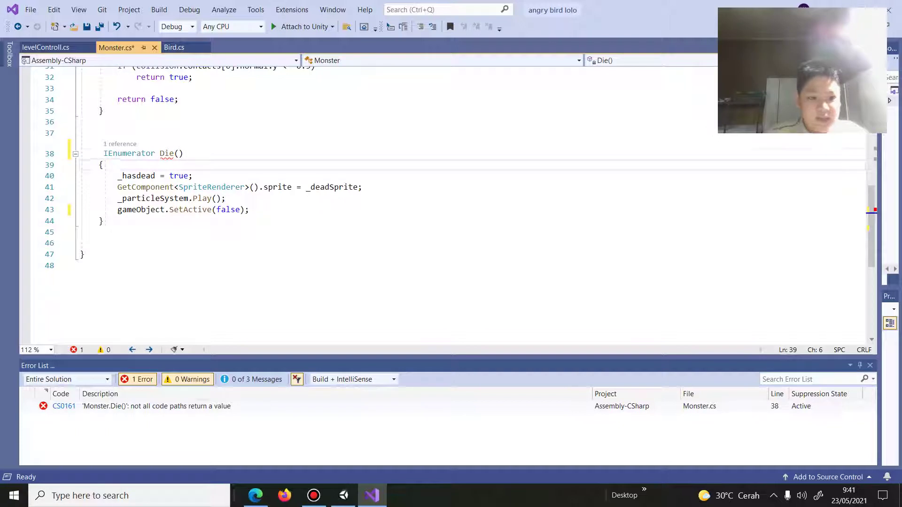
Jump to the not-all-code-paths error and find the sprite assignment line in Die().
double_click(64, 405)
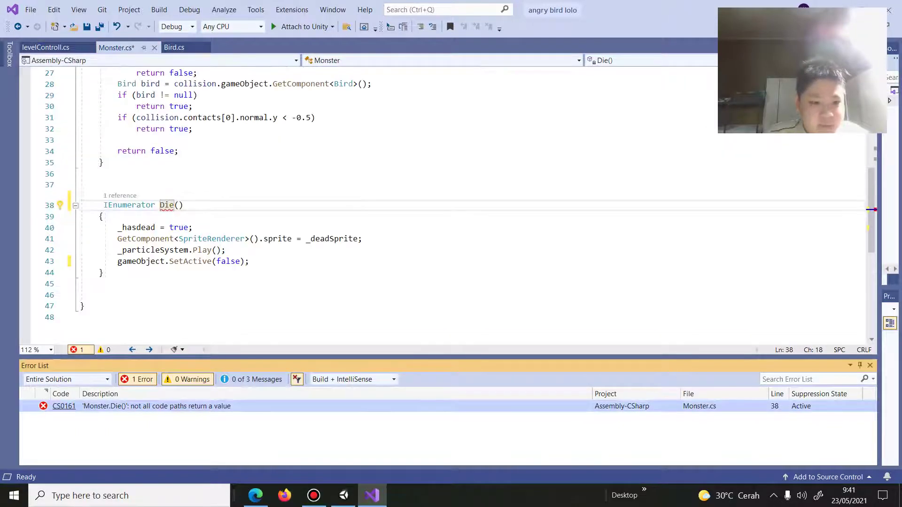
click(183, 205)
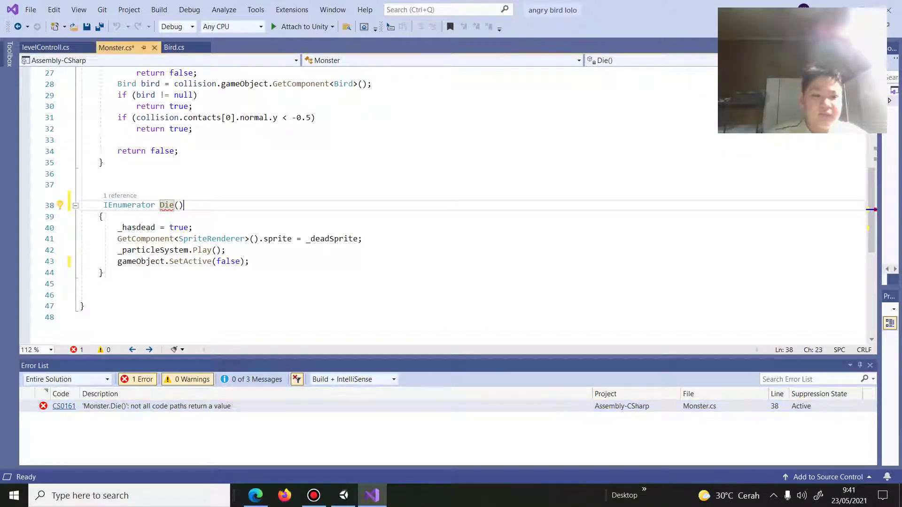
click(226, 250)
key(Return)
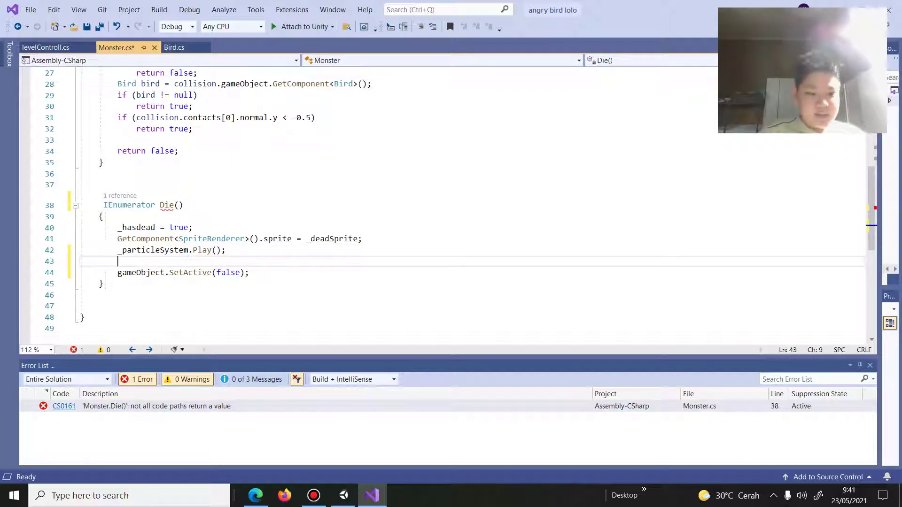
key(BackSpace)
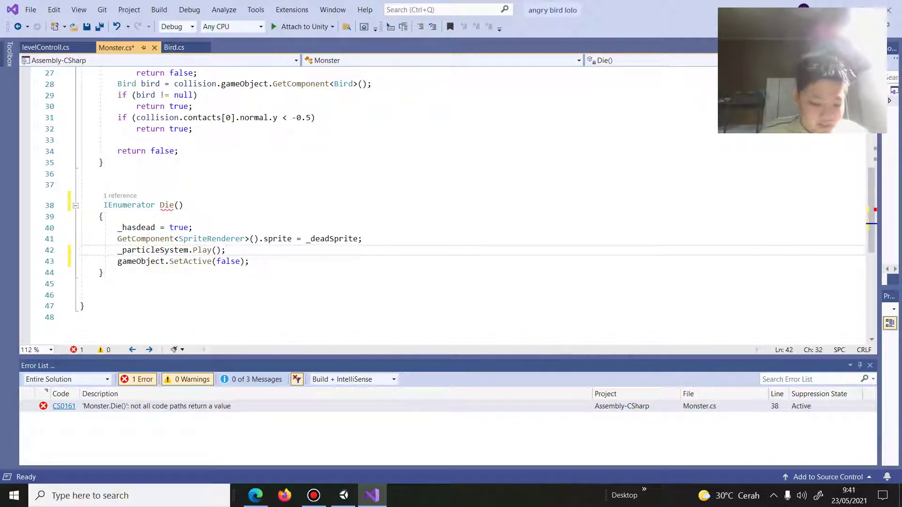
click(193, 227)
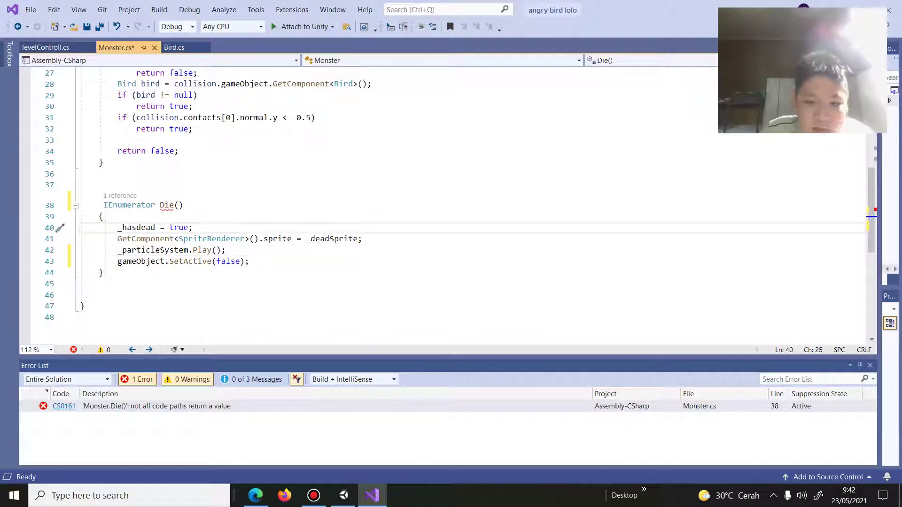
click(363, 239)
Add 'yield return new WaitForSeconds(1);' on line 42 after the sprite assignment.
key(Return)
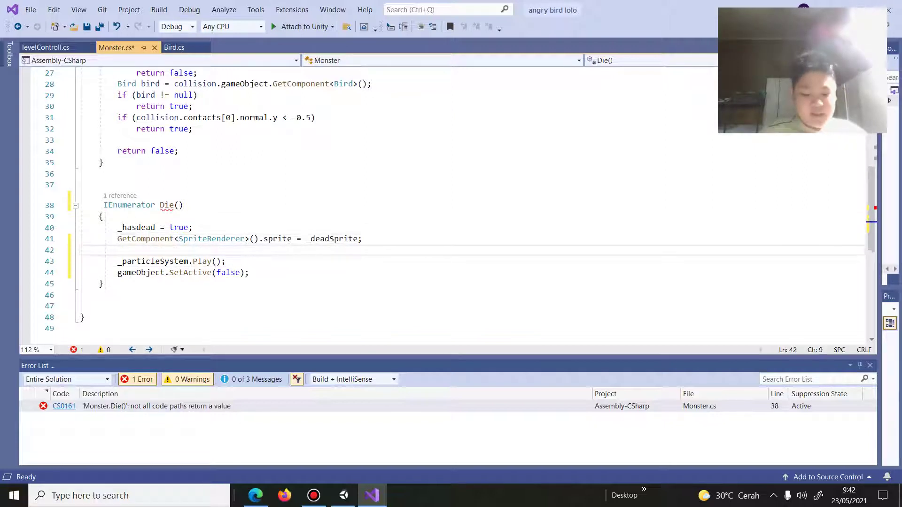
text(yield ret)
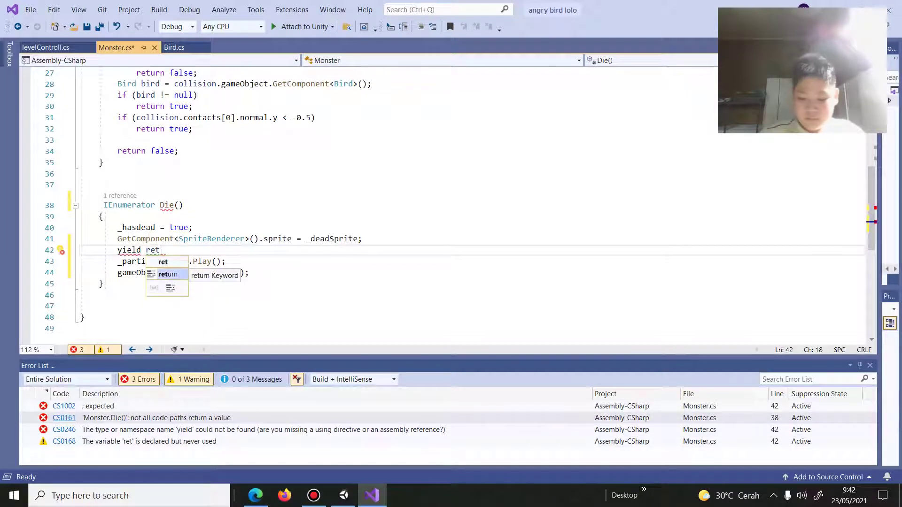
key(Tab)
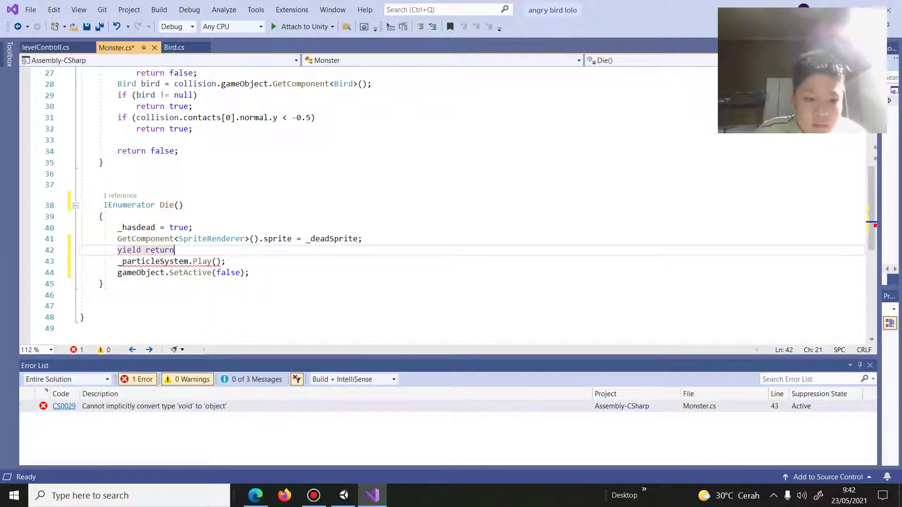
text( new )
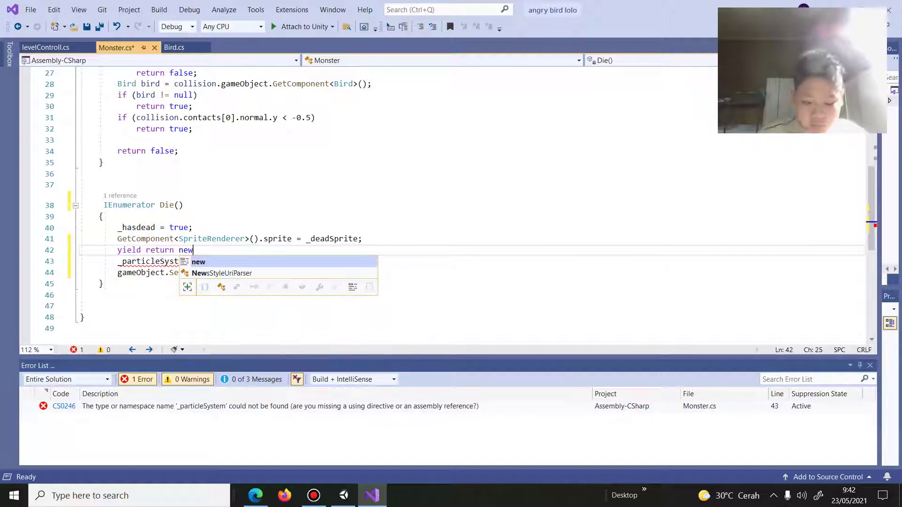
text(wl)
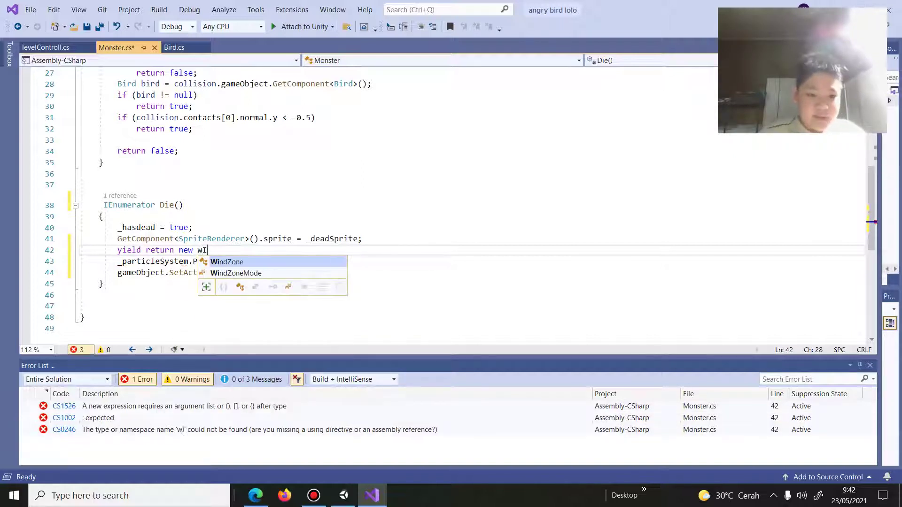
key(BackSpace)
text(a)
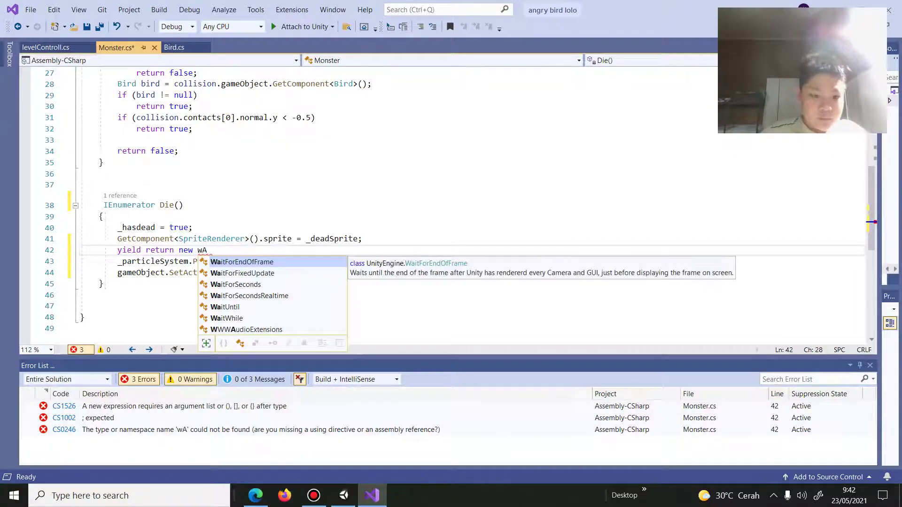
key(BackSpace)
key(BackSpace)
text(w)
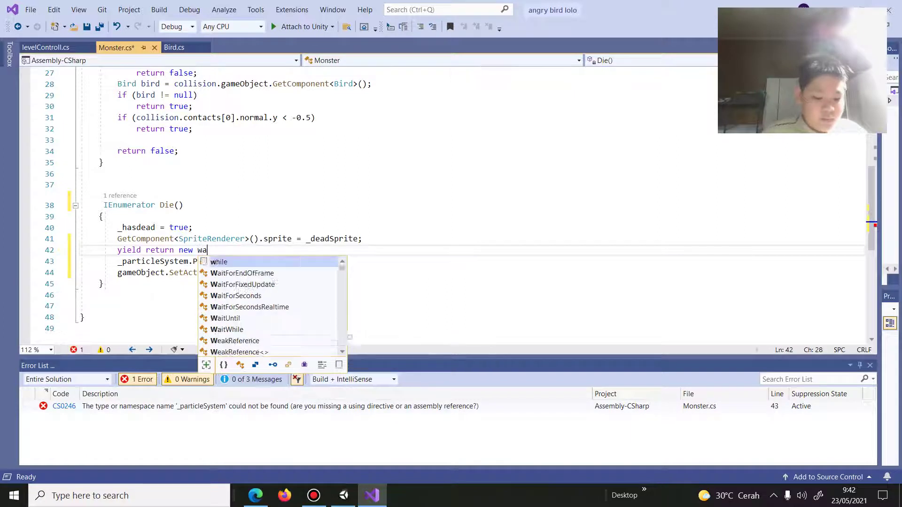
text(a)
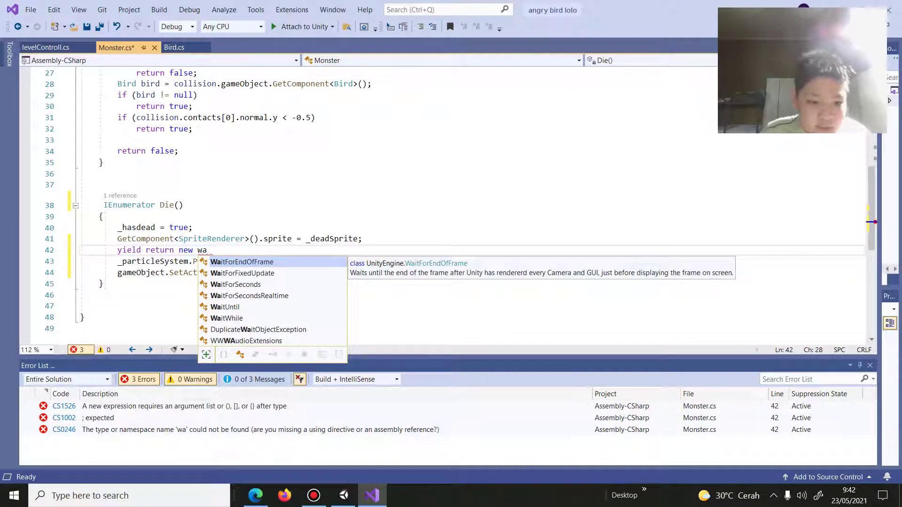
key(Down)
key(Down)
key(Tab)
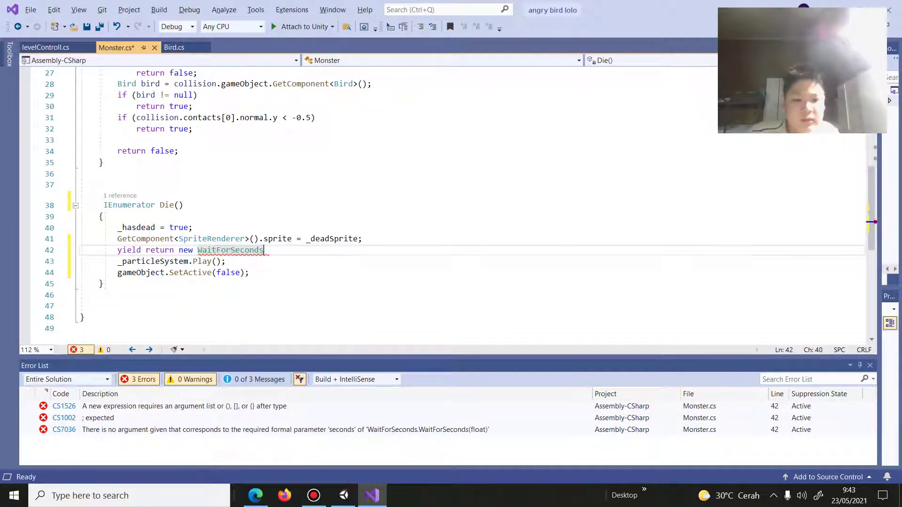
text(()
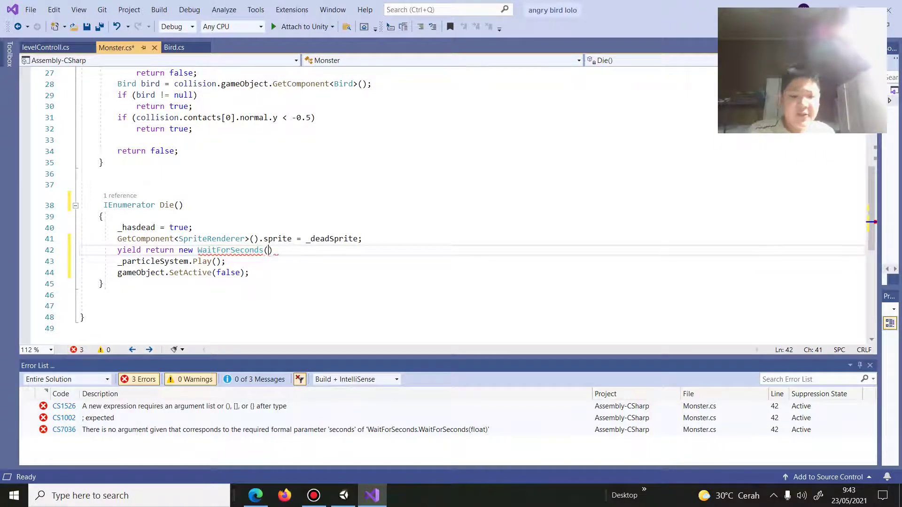
text(1);)
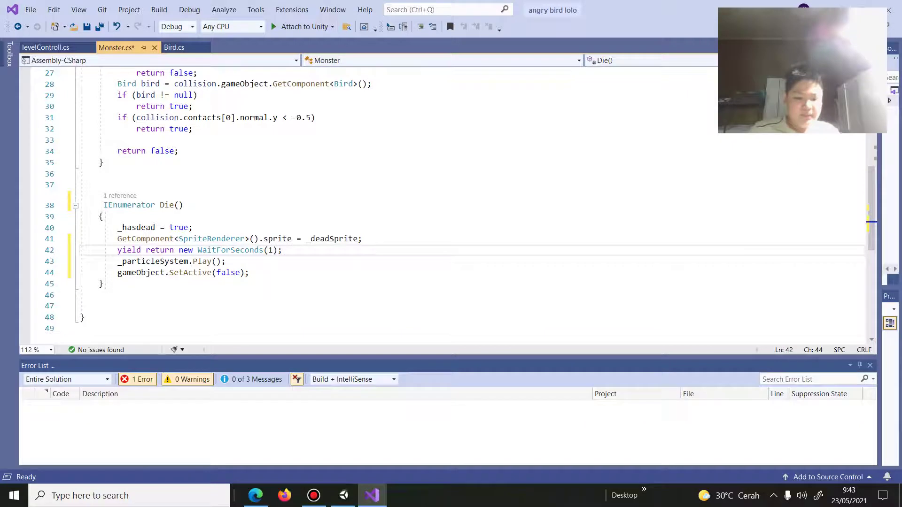
key(alt)
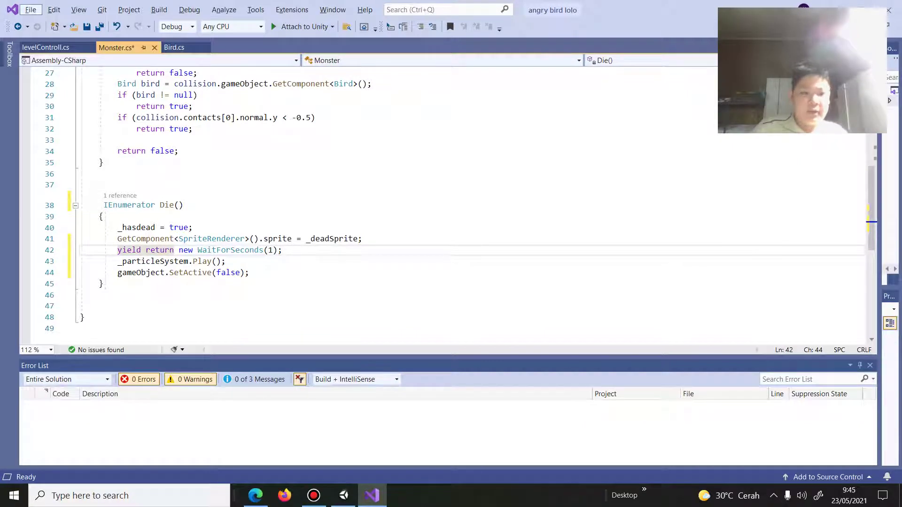
Start wrapping the Die() call on line 21 in StartCoroutine.
click(104, 162)
scroll(422, 202, up, 4)
scroll(422, 202, up, 3)
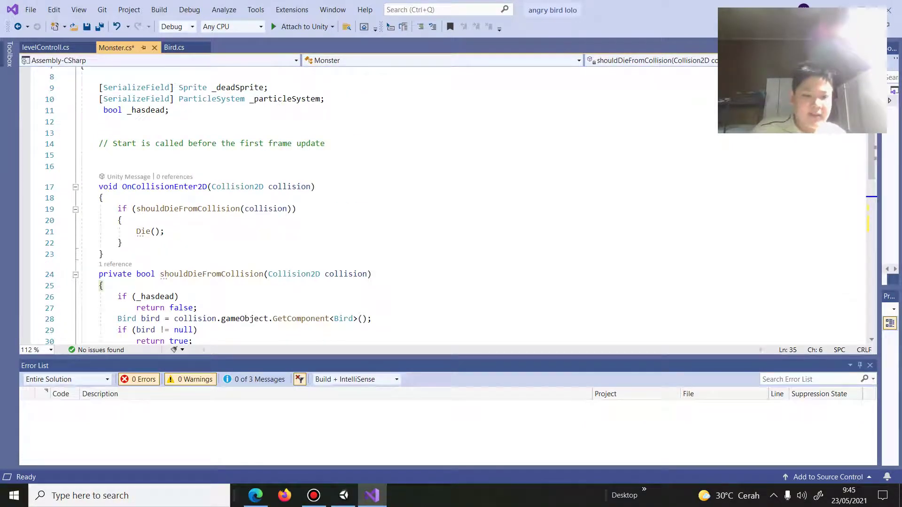
click(123, 220)
key(Down)
key(Down)
key(Down)
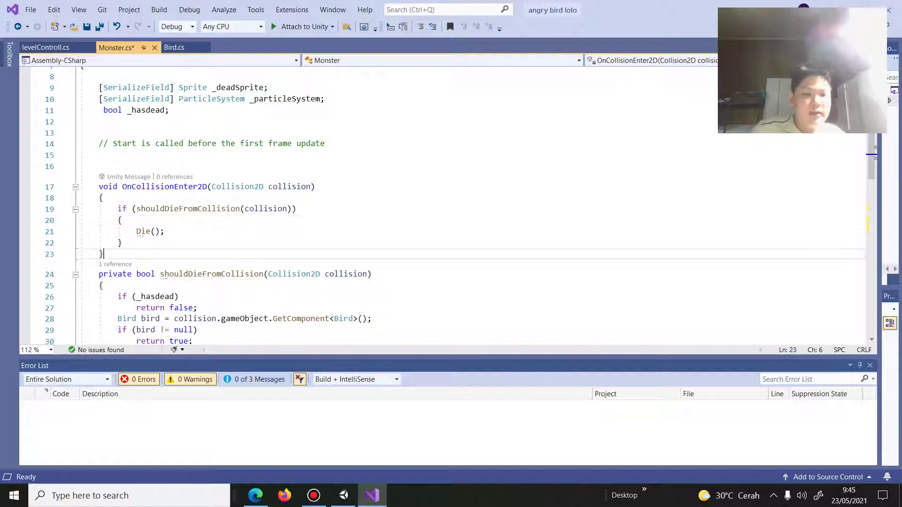
click(133, 231)
mouse_move(133, 231)
mouse_down()
mouse_move(80, 231)
mouse_move(137, 231)
mouse_up()
click(127, 231)
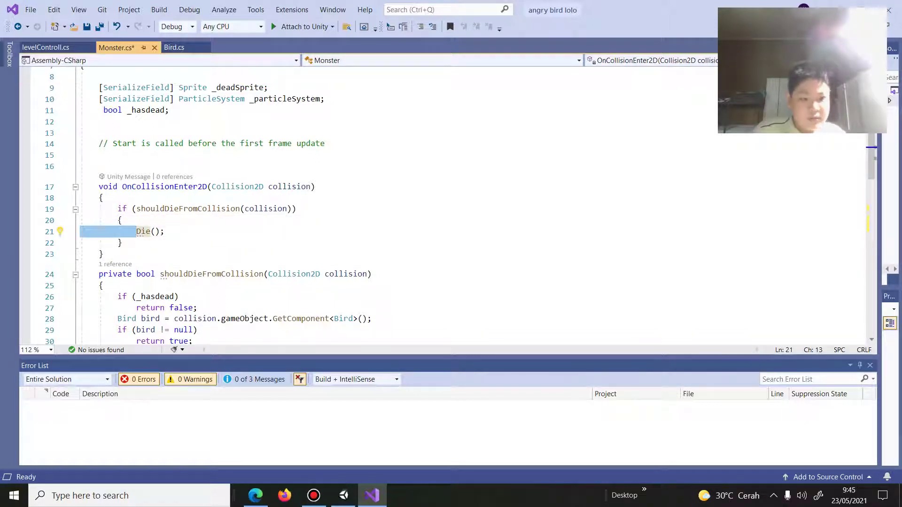
click(127, 231)
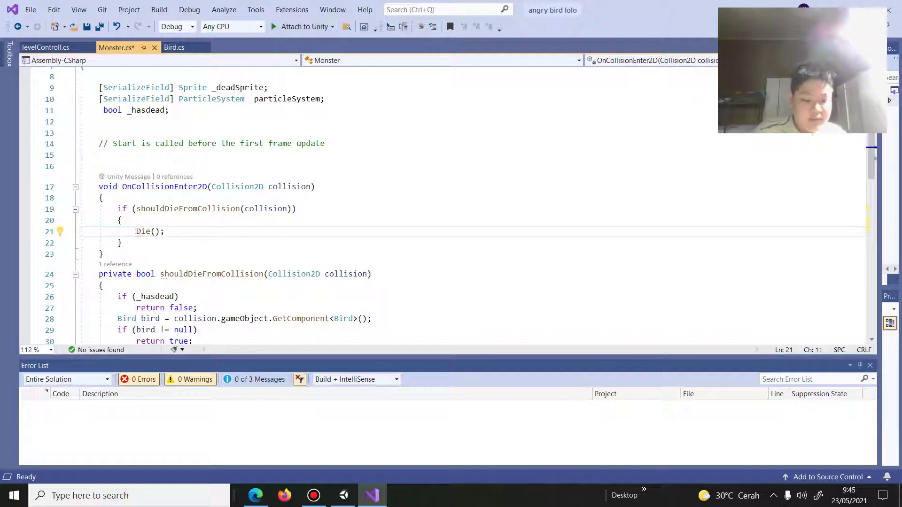
text(sta  )
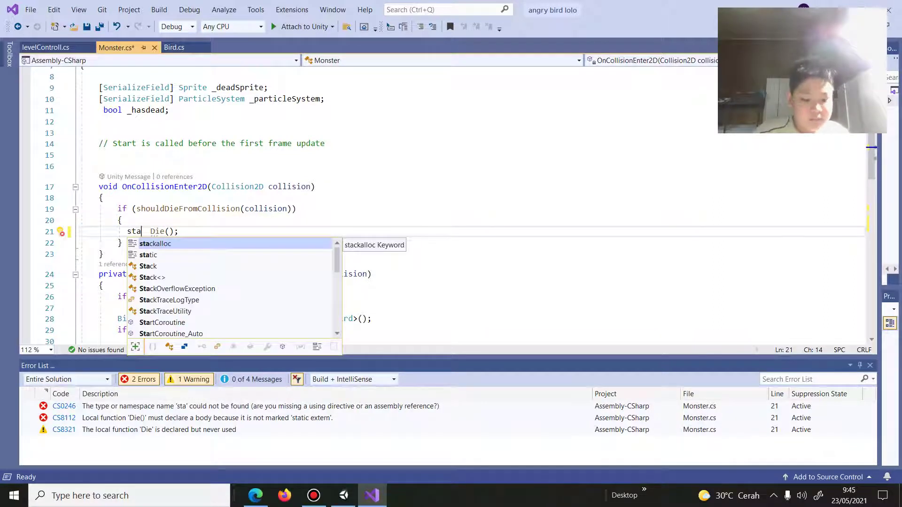
text(rt)
key(Tab)
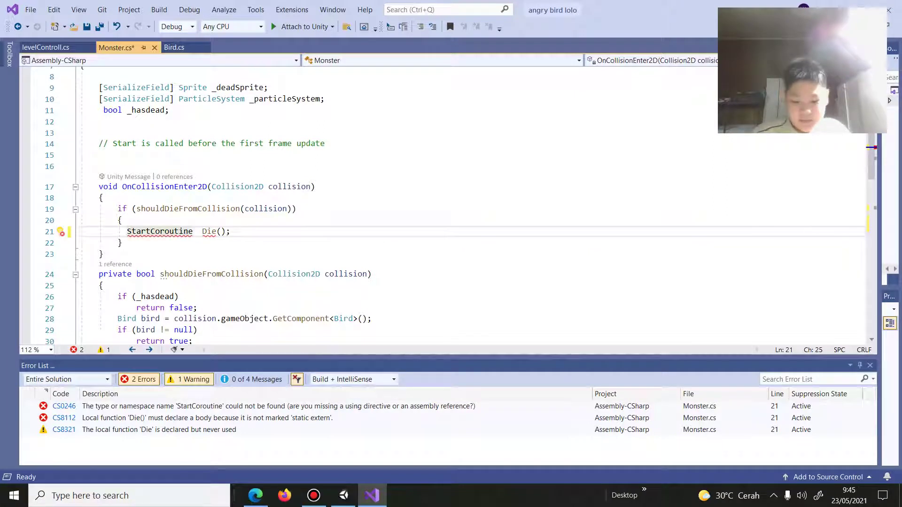
text(()
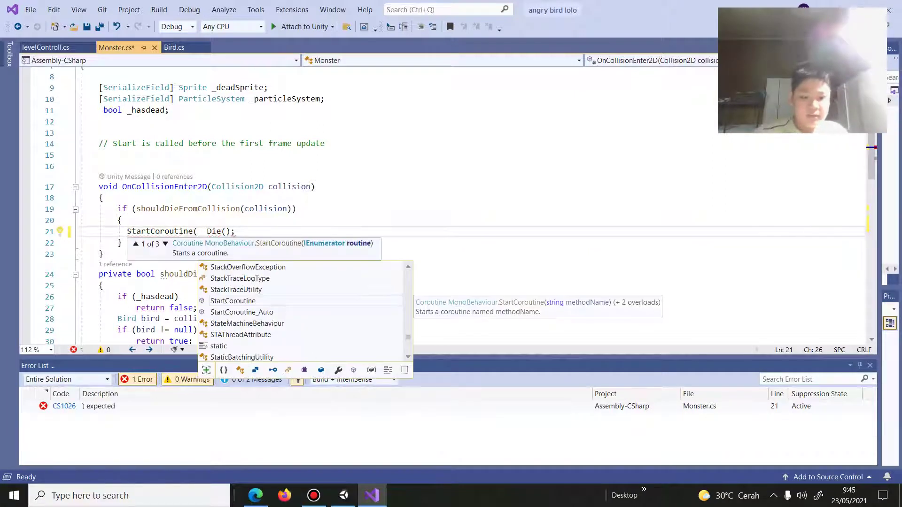
text())
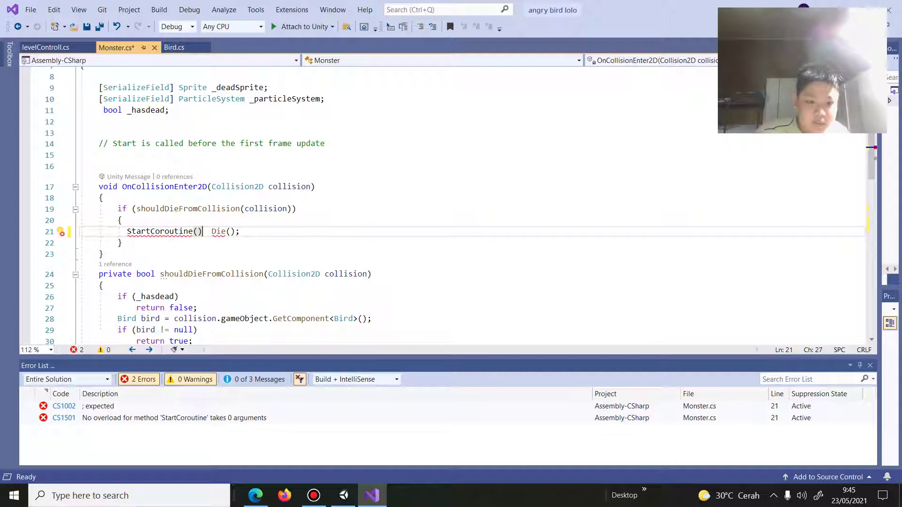
Fix line 21 to read StartCoroutine(Die()); and save Monster.cs.
click(212, 231)
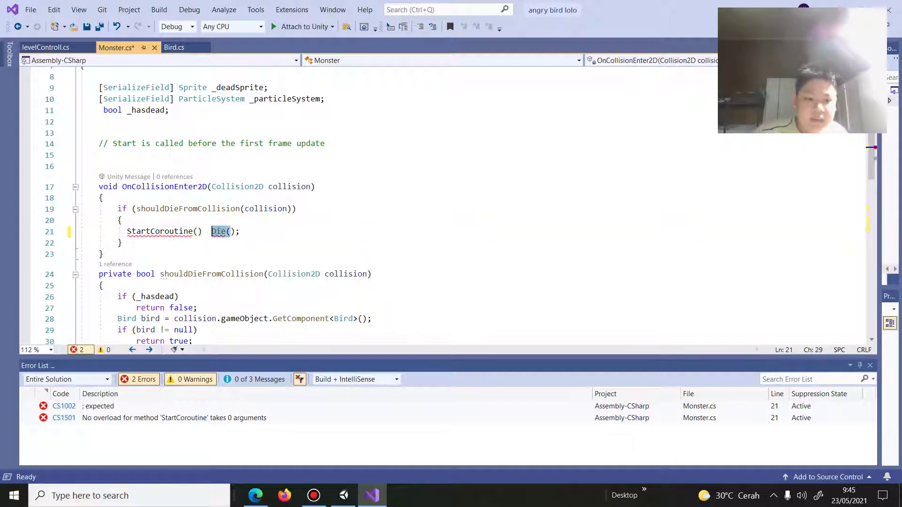
key(Up)
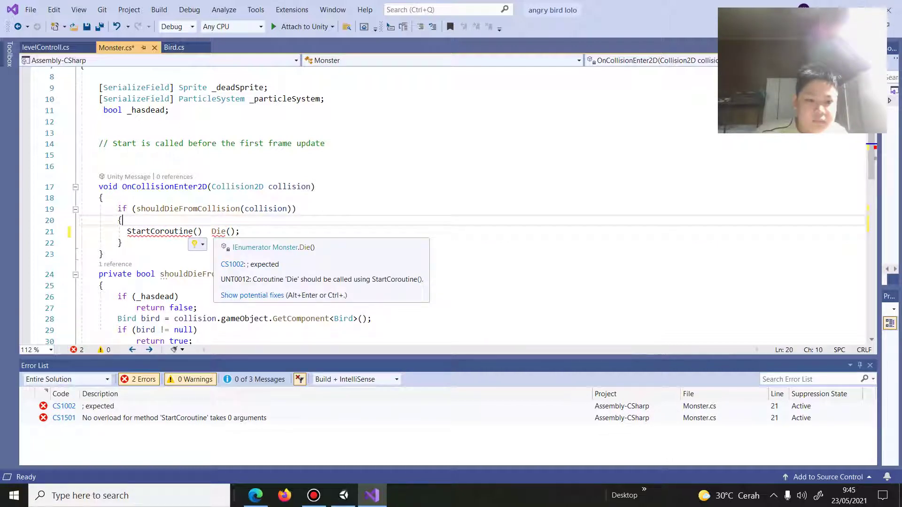
click(221, 231)
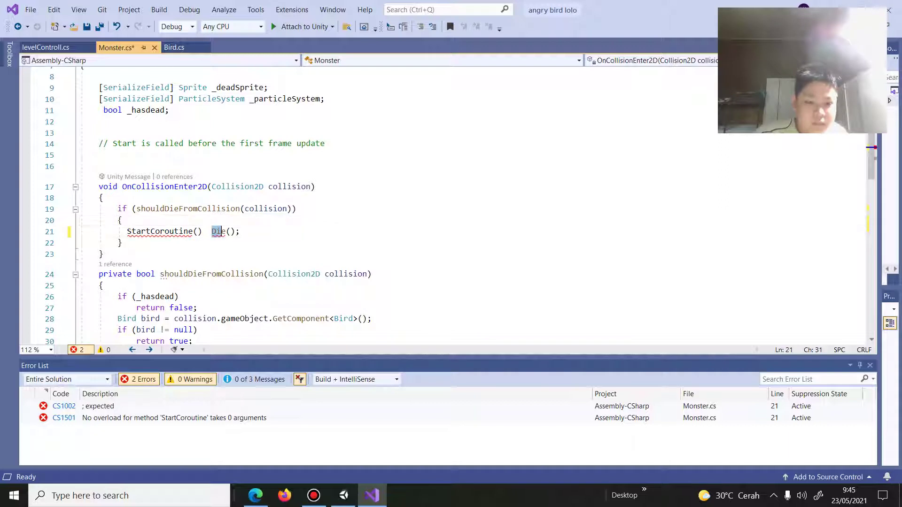
click(212, 231)
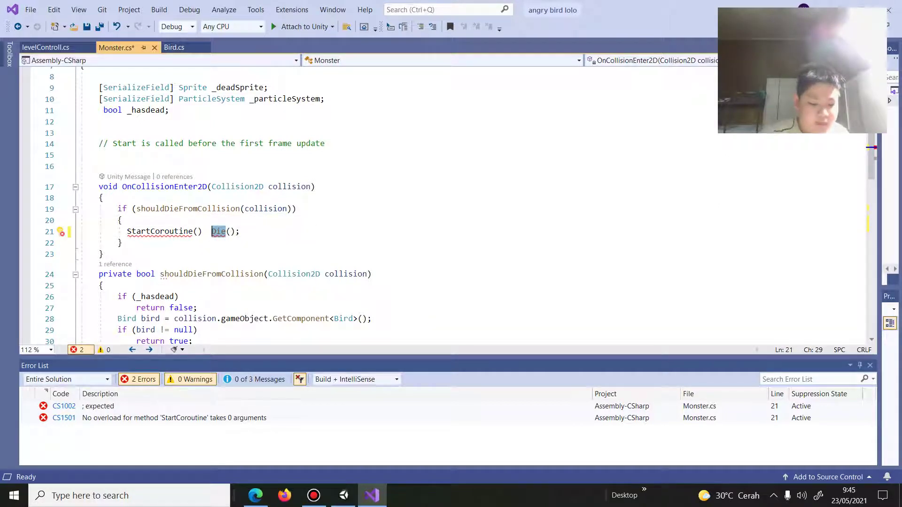
key(Delete)
key(Delete)
key(Delete)
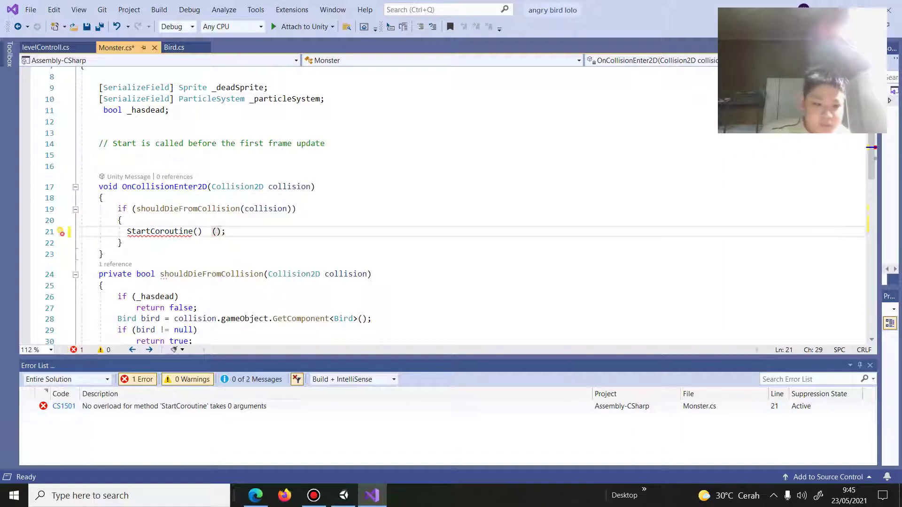
text(Die)
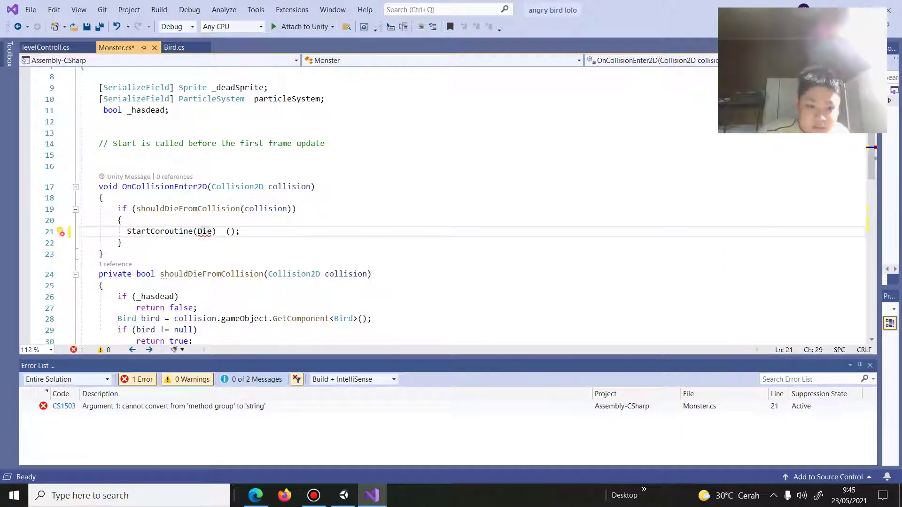
click(230, 231)
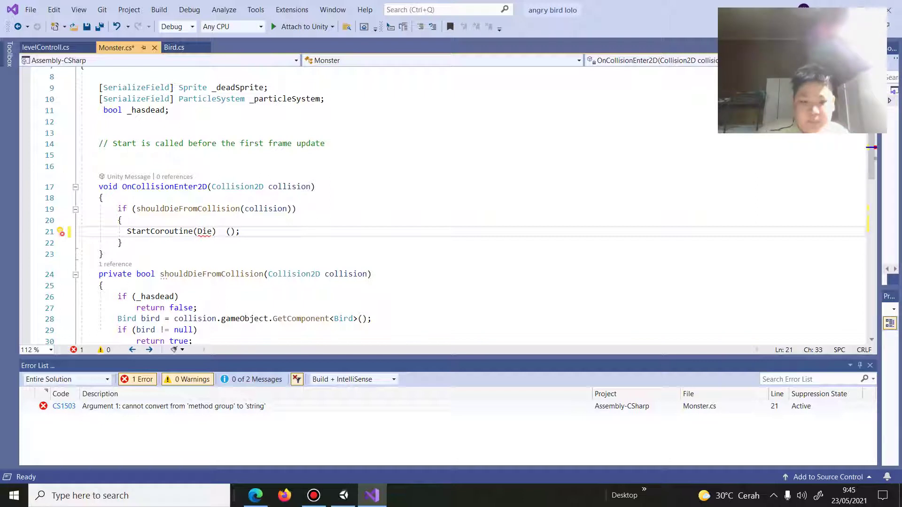
key(BackSpace)
key(BackSpace)
key(BackSpace)
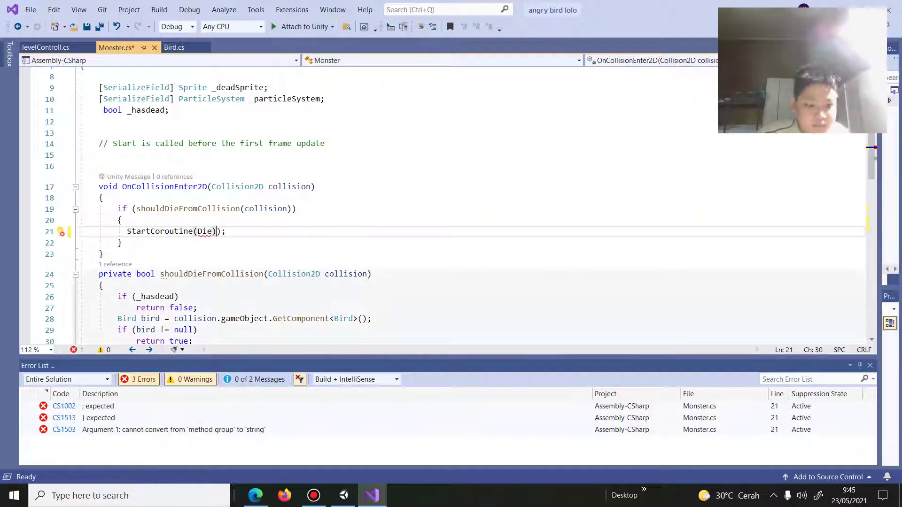
click(212, 231)
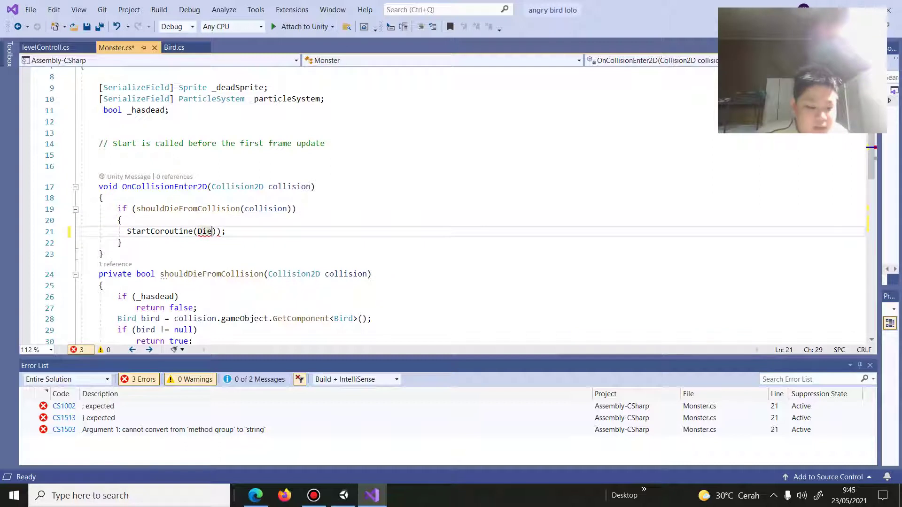
text(()
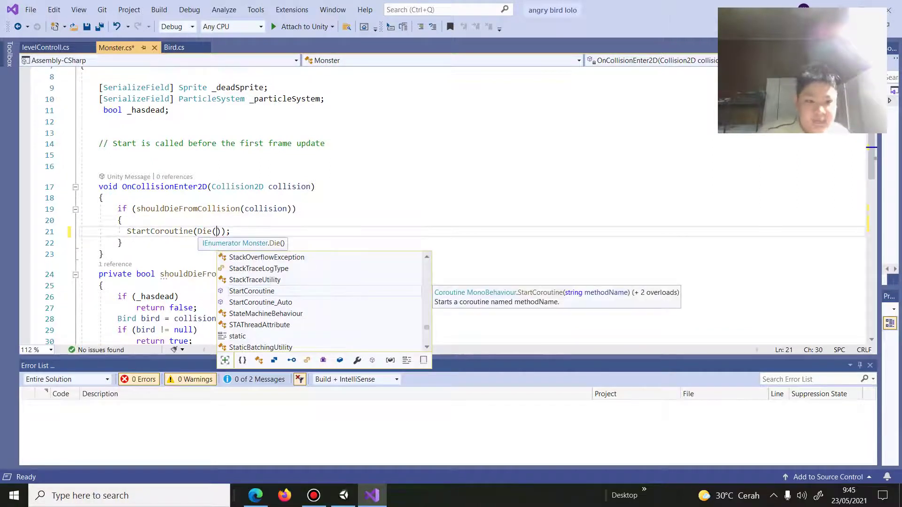
click(295, 208)
click(123, 220)
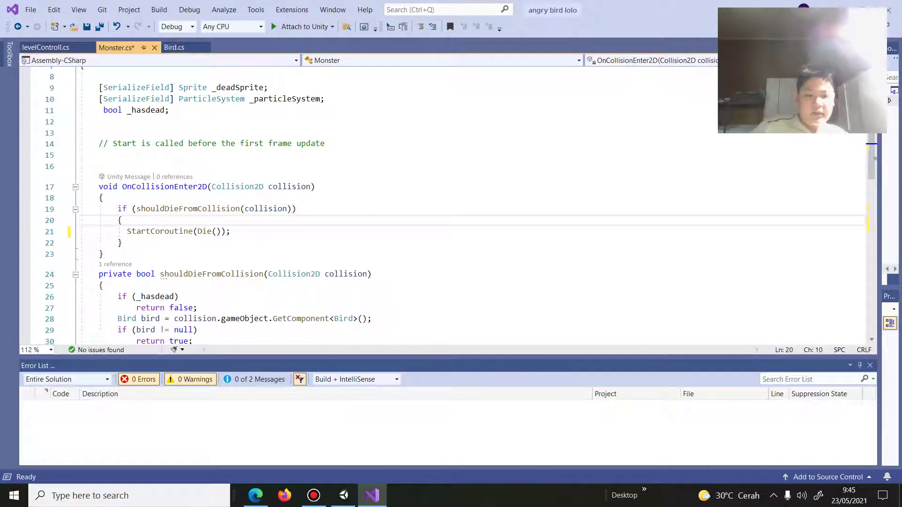
click(122, 242)
key(ctrl+s)
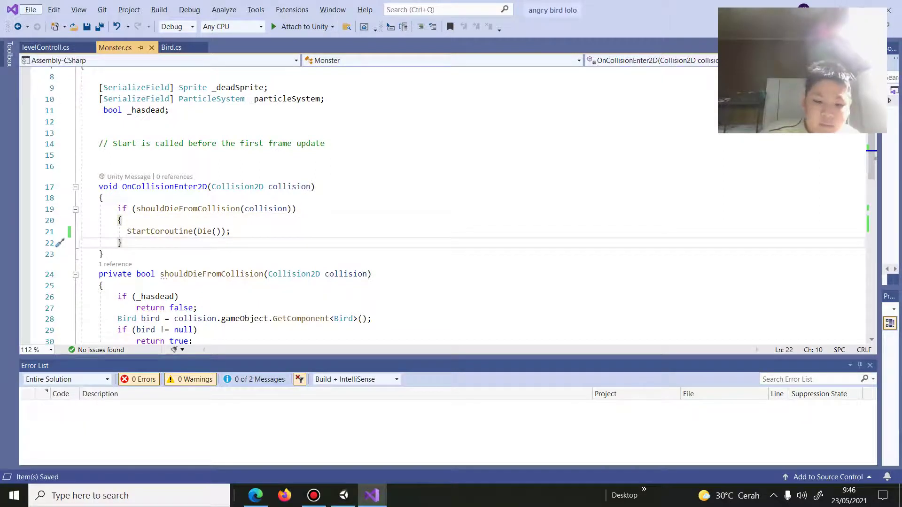
click(343, 495)
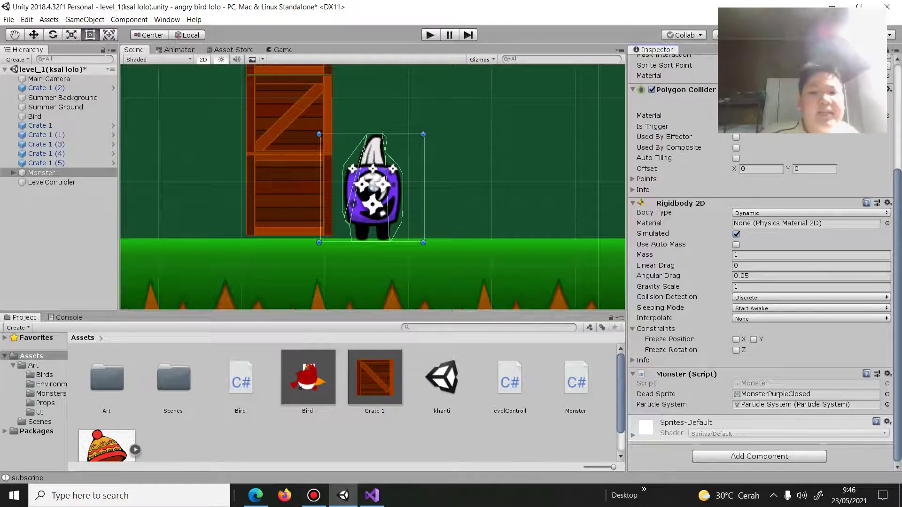
Play-test level_1 in a maximized Game view, launch the bird at the tower, then stop.
key(ctrl+p)
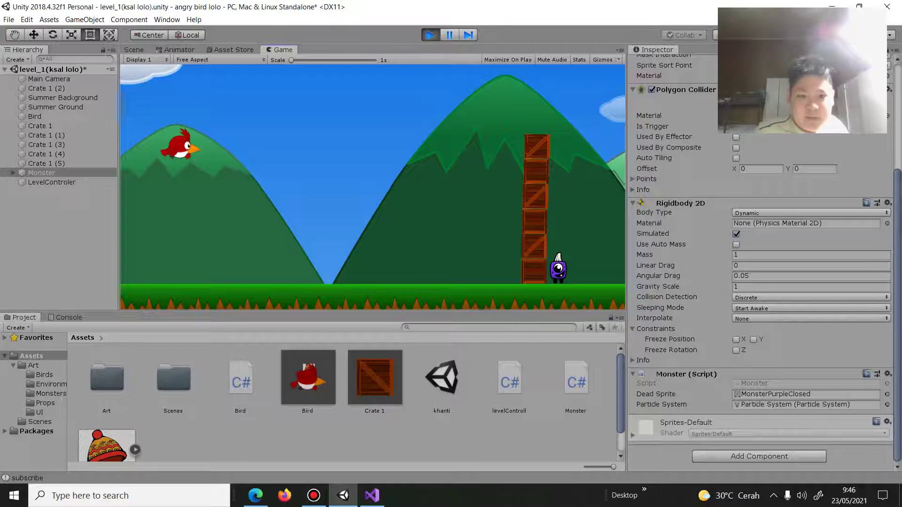
key(ctrl+p)
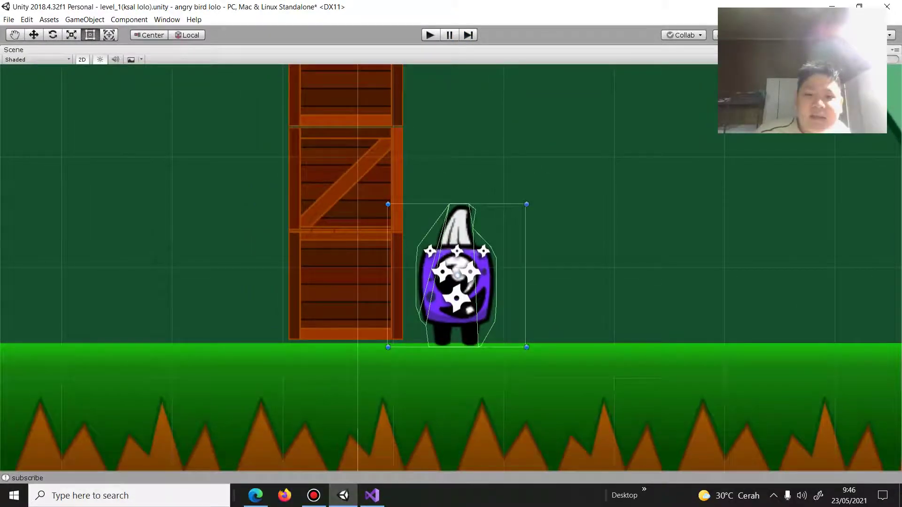
key(ctrl+p)
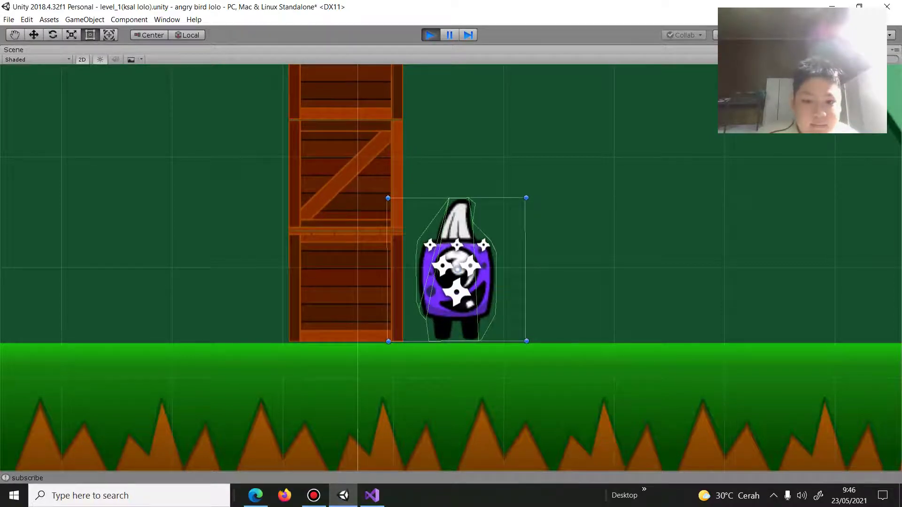
key(shift+space)
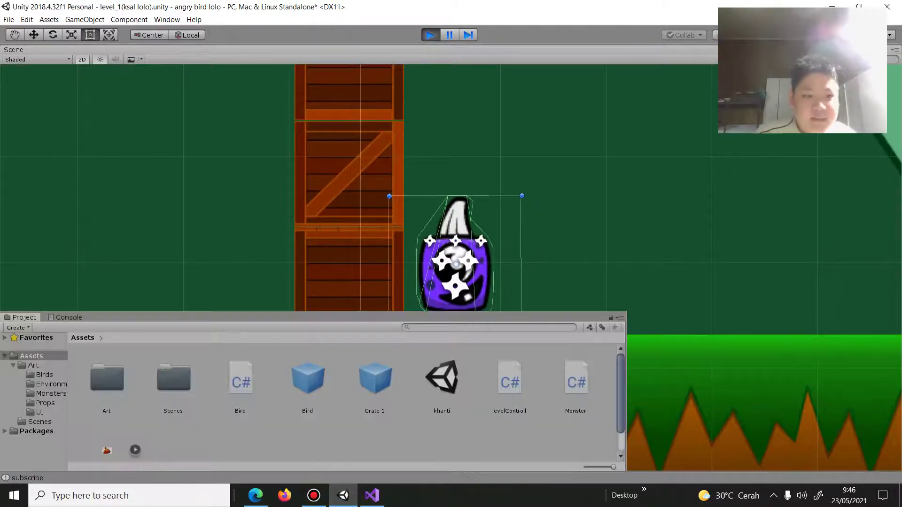
key(ctrl+2)
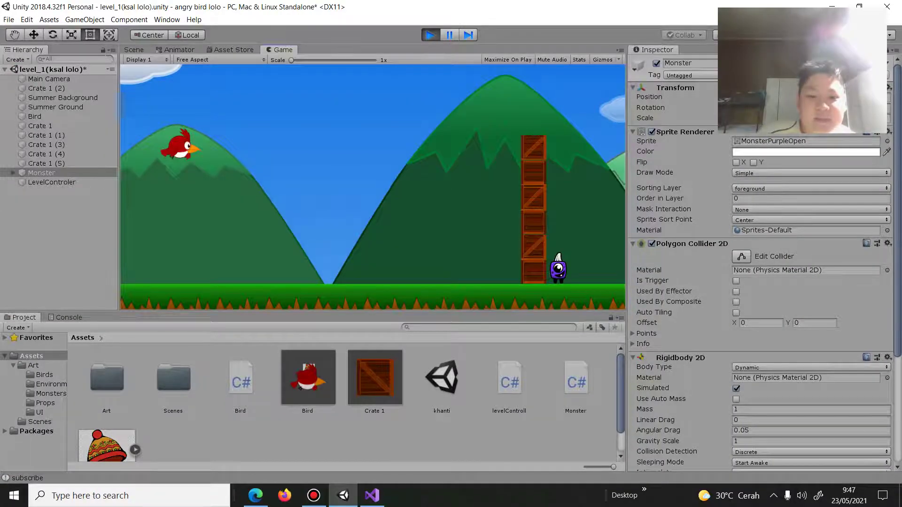
key(ctrl+p)
key(shift+space)
key(ctrl+p)
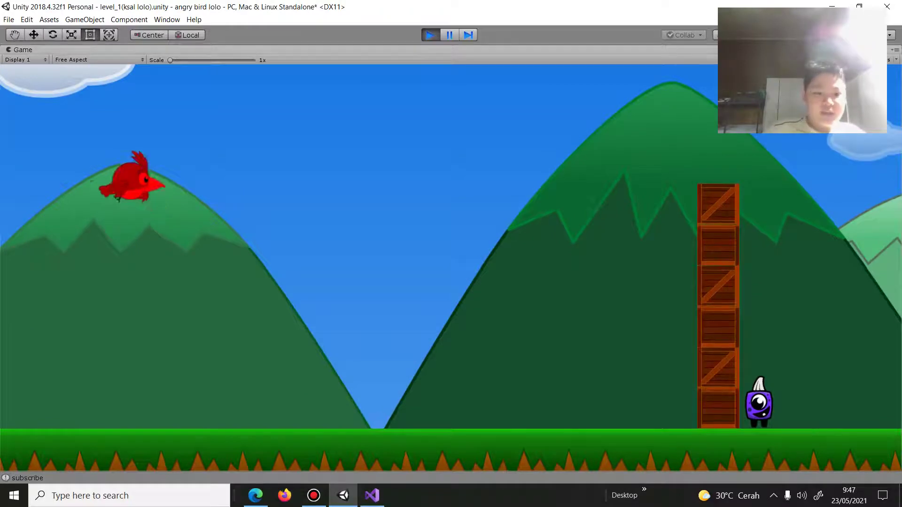
key(space)
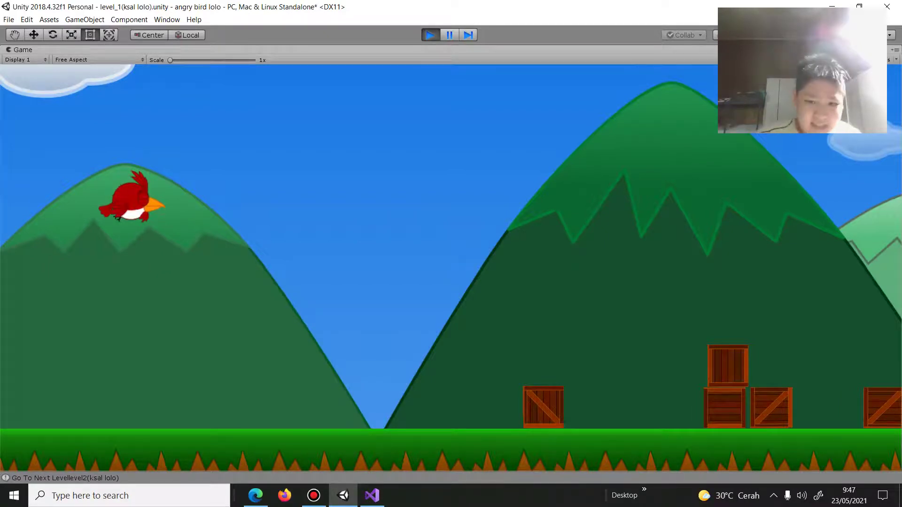
key(ctrl+p)
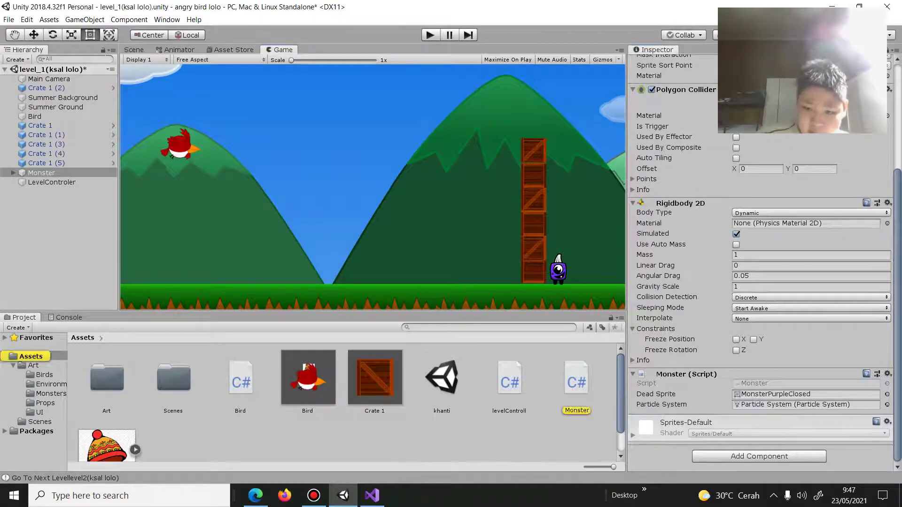
key(alt+Tab)
Cut the _particleSystem.Play(); statement out of line 43 in Die().
scroll(328, 211, down, 1)
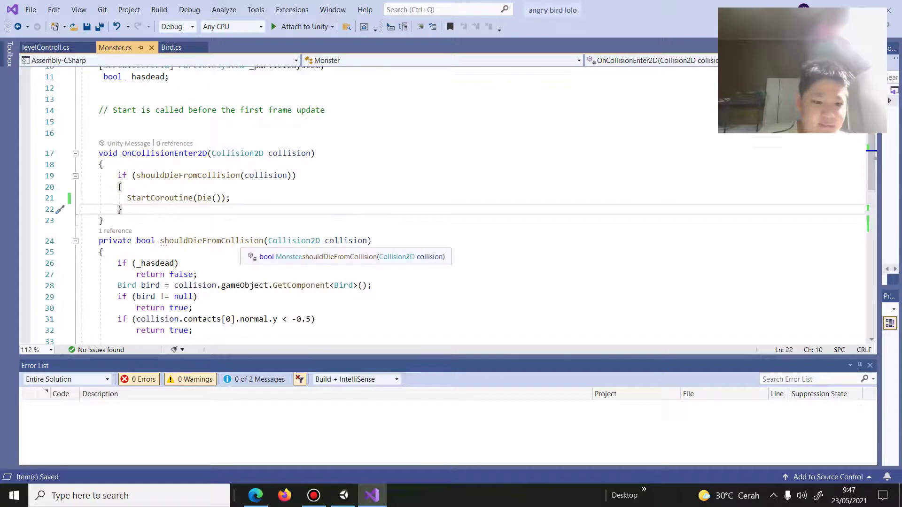
scroll(328, 211, down, 4)
scroll(328, 212, down, 4)
scroll(329, 211, up, 2)
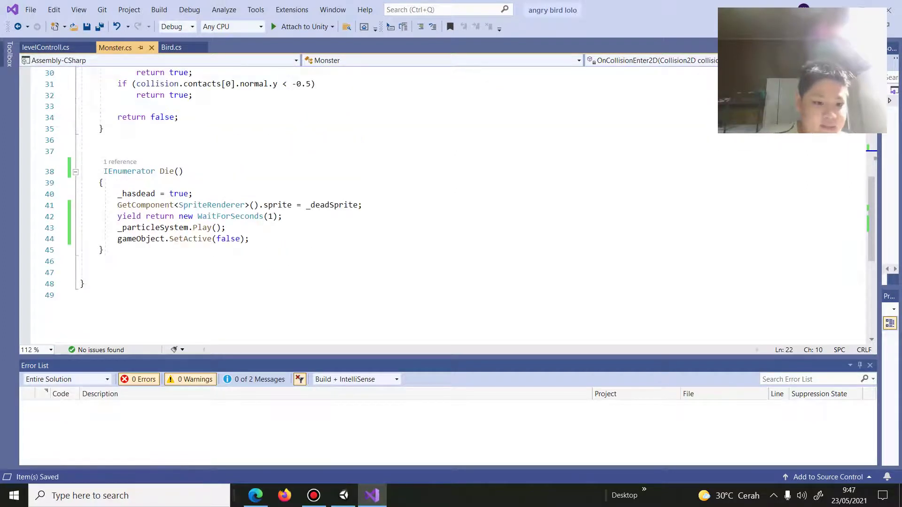
drag(113, 227, 222, 228)
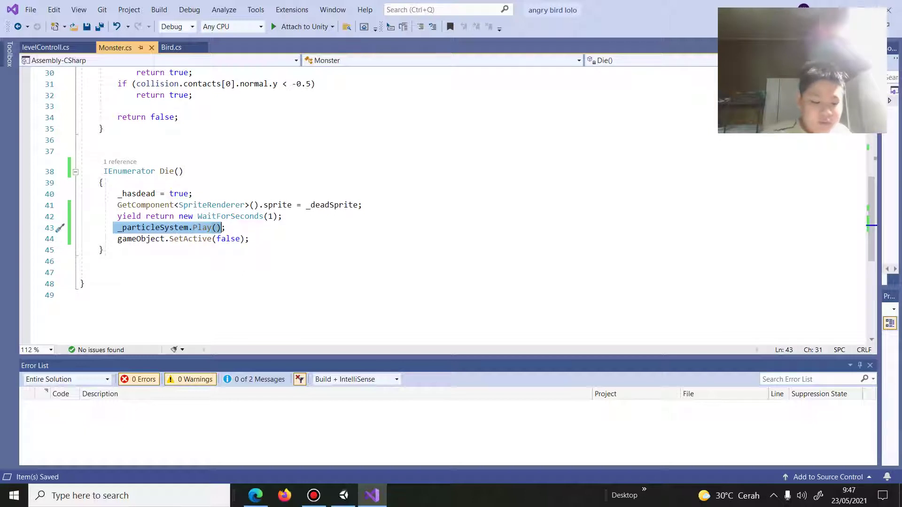
click(226, 227)
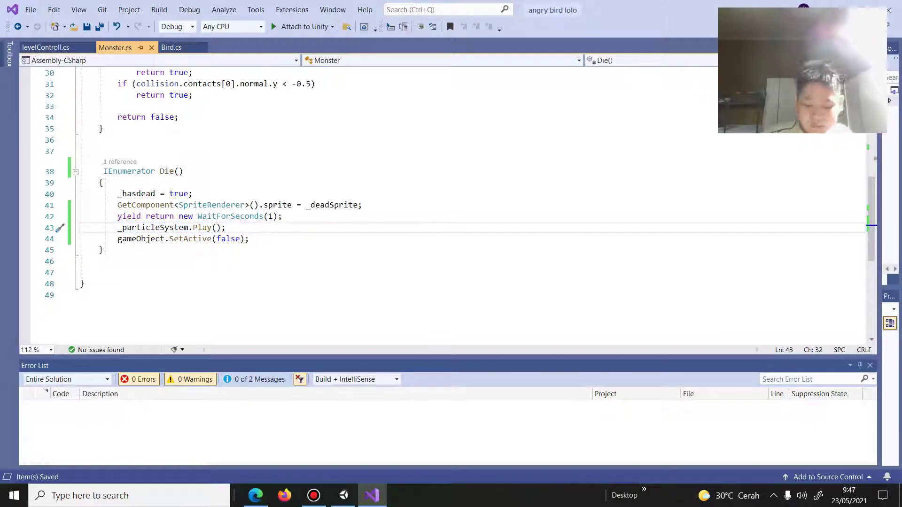
click(222, 227)
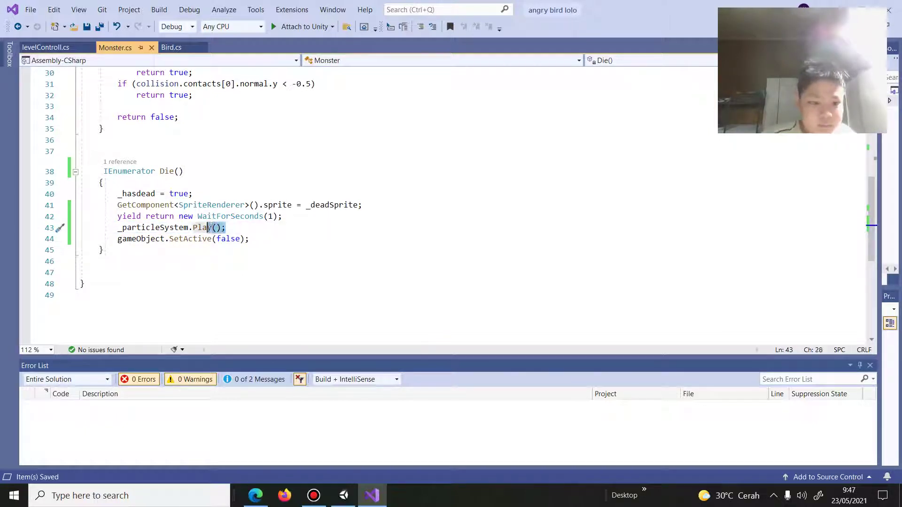
drag(207, 227, 118, 227)
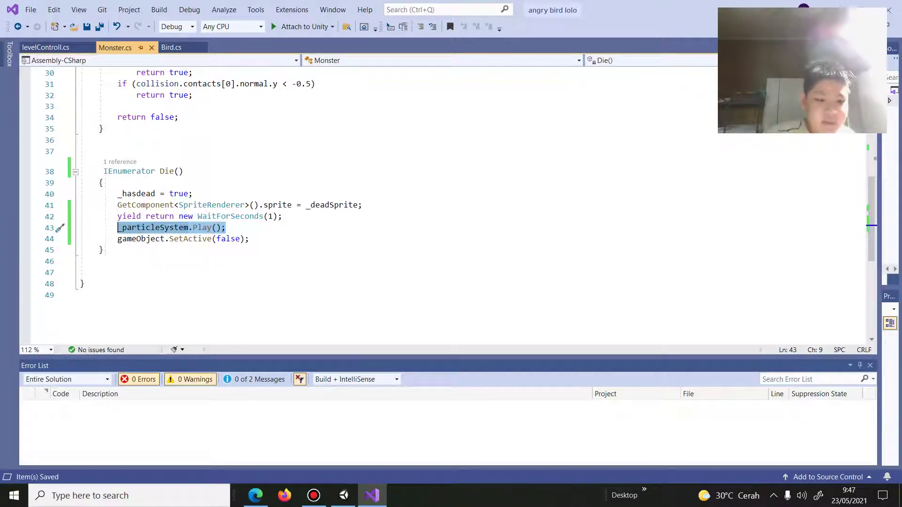
text(\)
key(BackSpace)
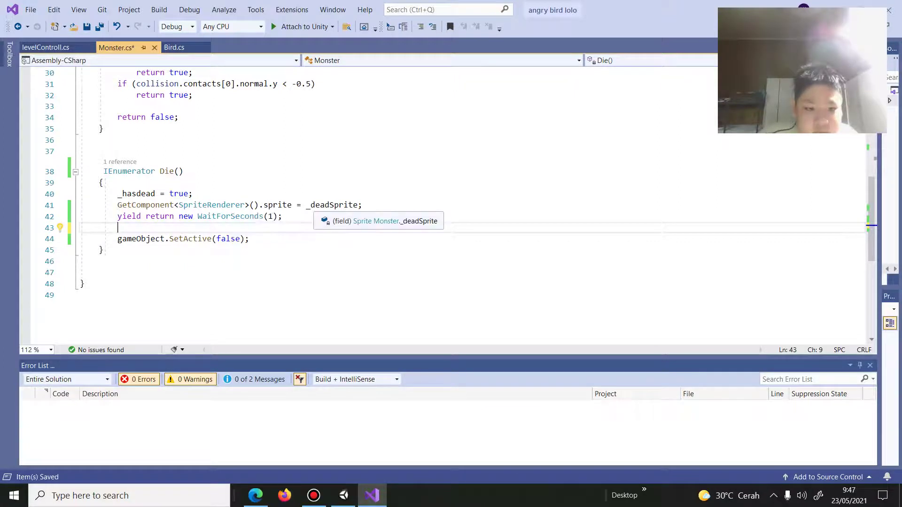
Paste _particleSystem.Play(); above the WaitForSeconds(1) line, remove the leftover blank line, and save Monster.cs.
click(283, 216)
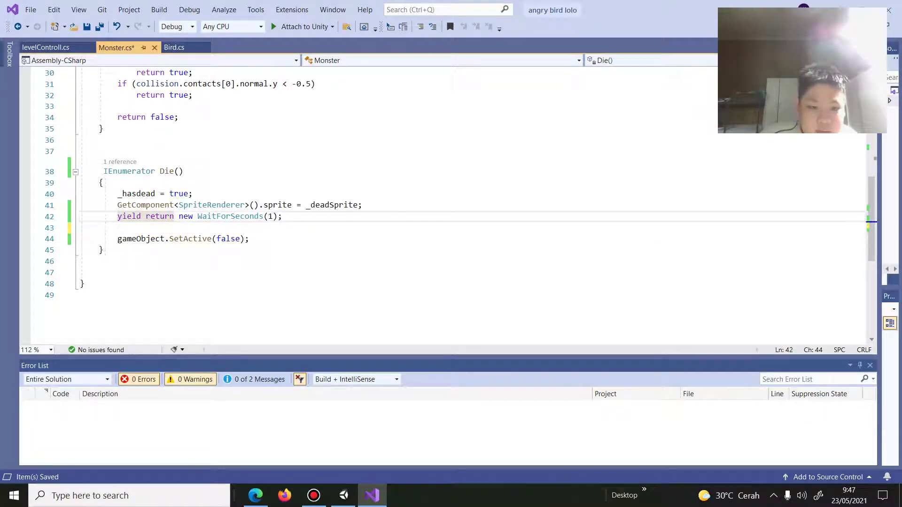
click(194, 193)
click(362, 204)
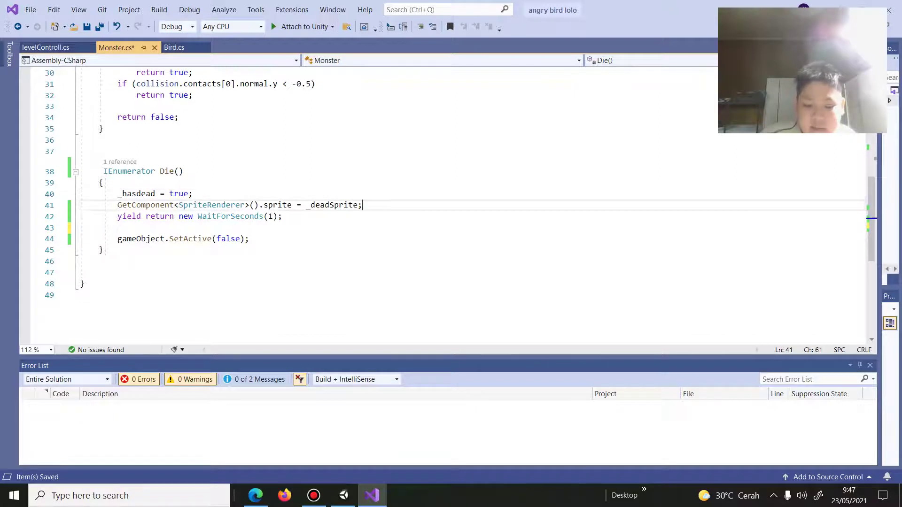
key(Return)
text(_particleSystem.Play();)
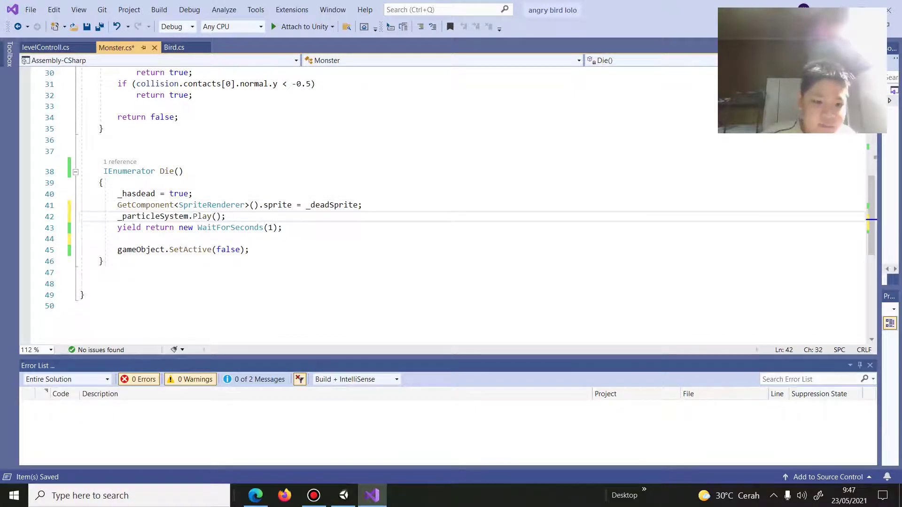
click(118, 239)
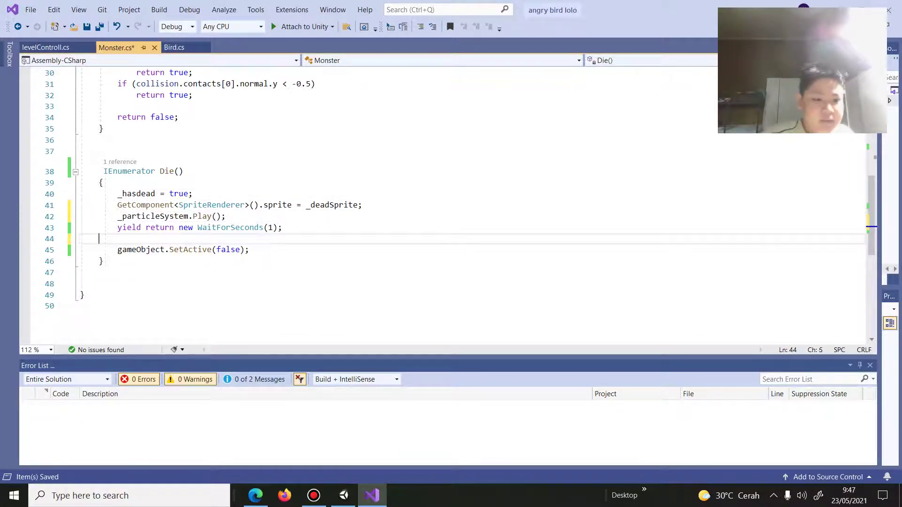
key(BackSpace)
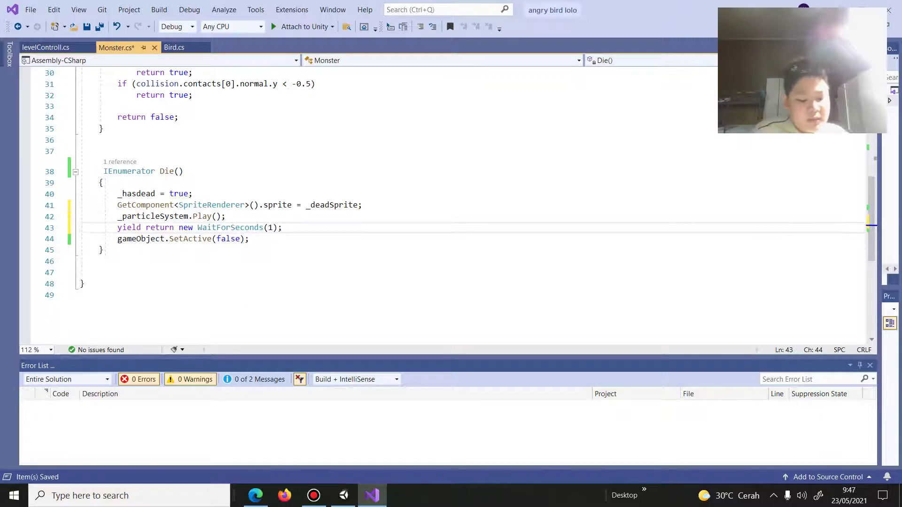
key(ctrl+s)
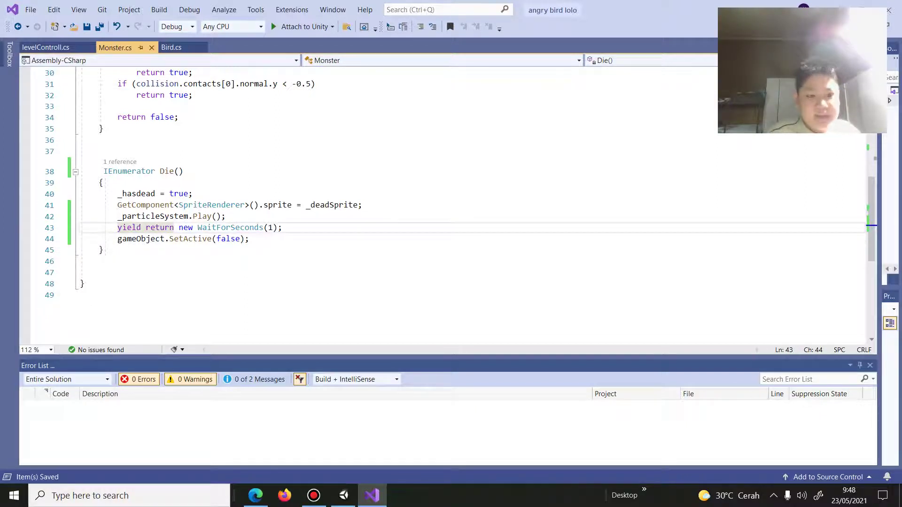
key(alt+Tab)
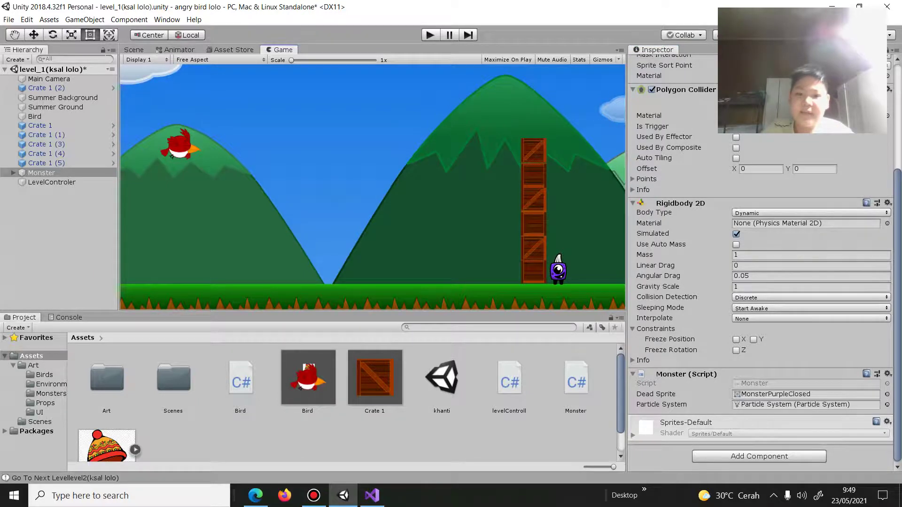
Play-test the reordered death sequence, inspect the subscribe log entry in the Console, then stop play mode.
key(ctrl+p)
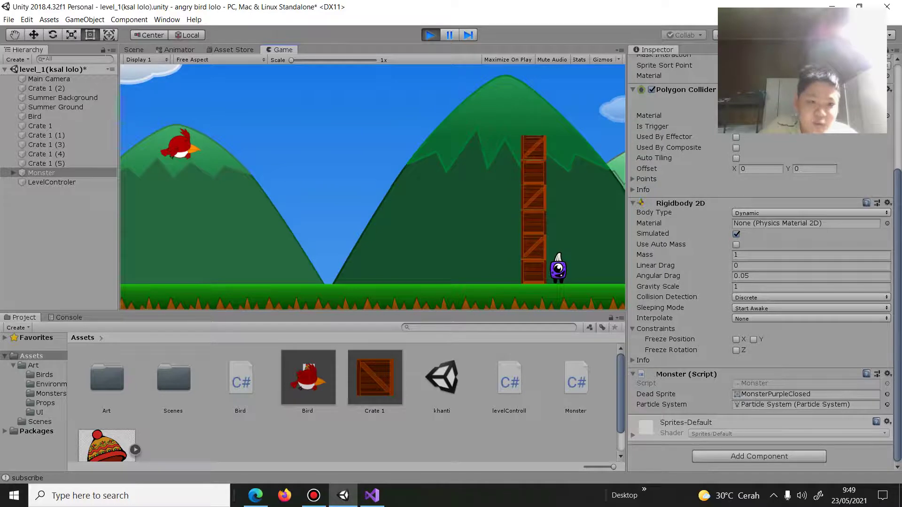
key(ctrl+shift+c)
click(71, 341)
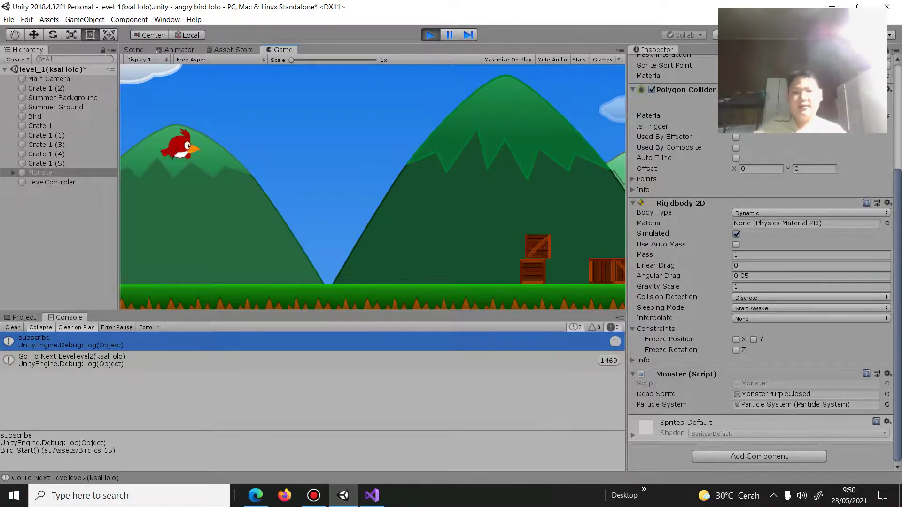
key(ctrl+p)
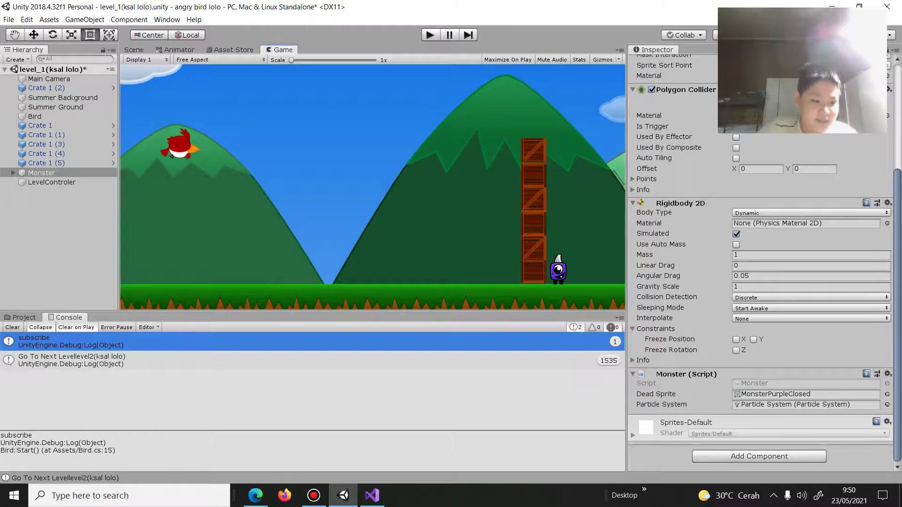
click(372, 495)
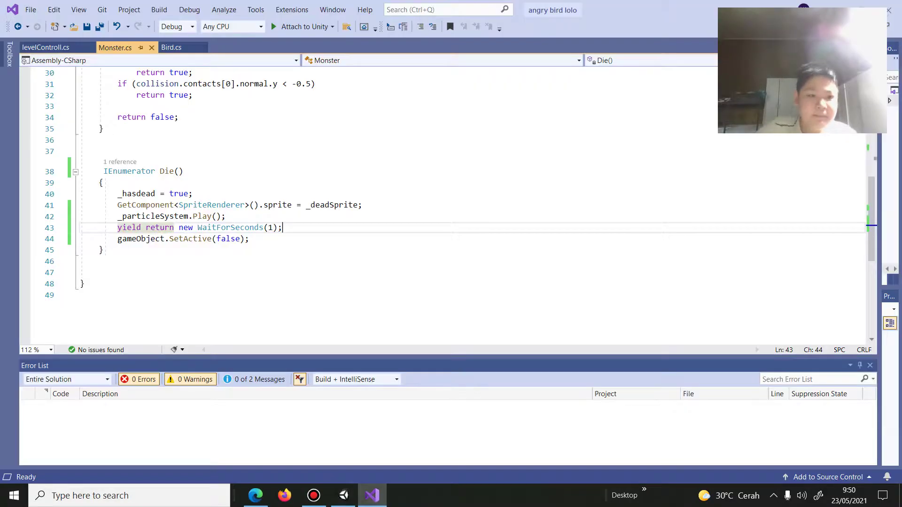
Switch to levelControll.cs and place the cursor at the end of GoToNextLevel's Debug.Log line 27.
key(ctrl+Tab)
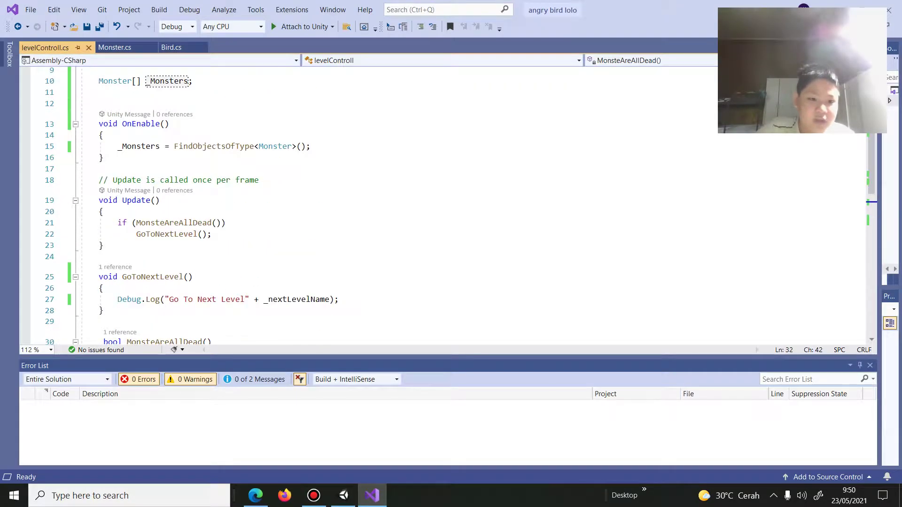
scroll(442, 204, down, 3)
triple_click(188, 198)
click(338, 198)
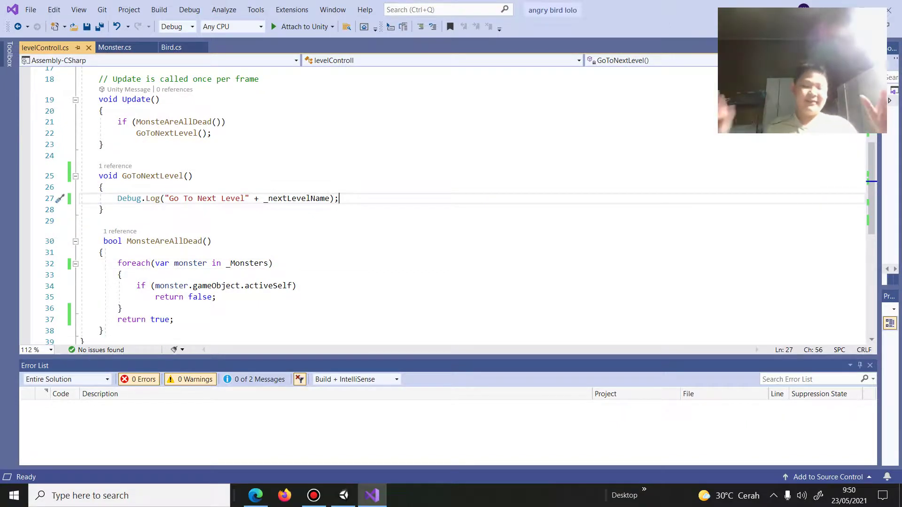
key(alt)
key(Escape)
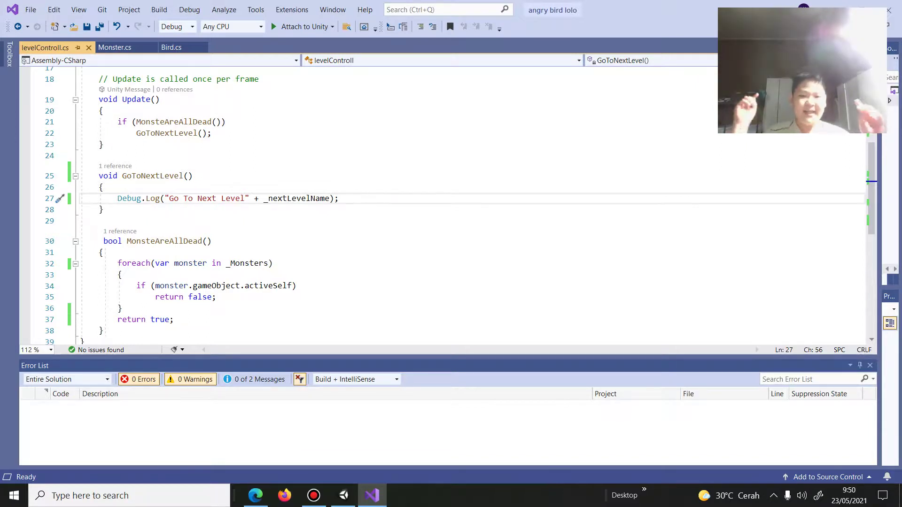